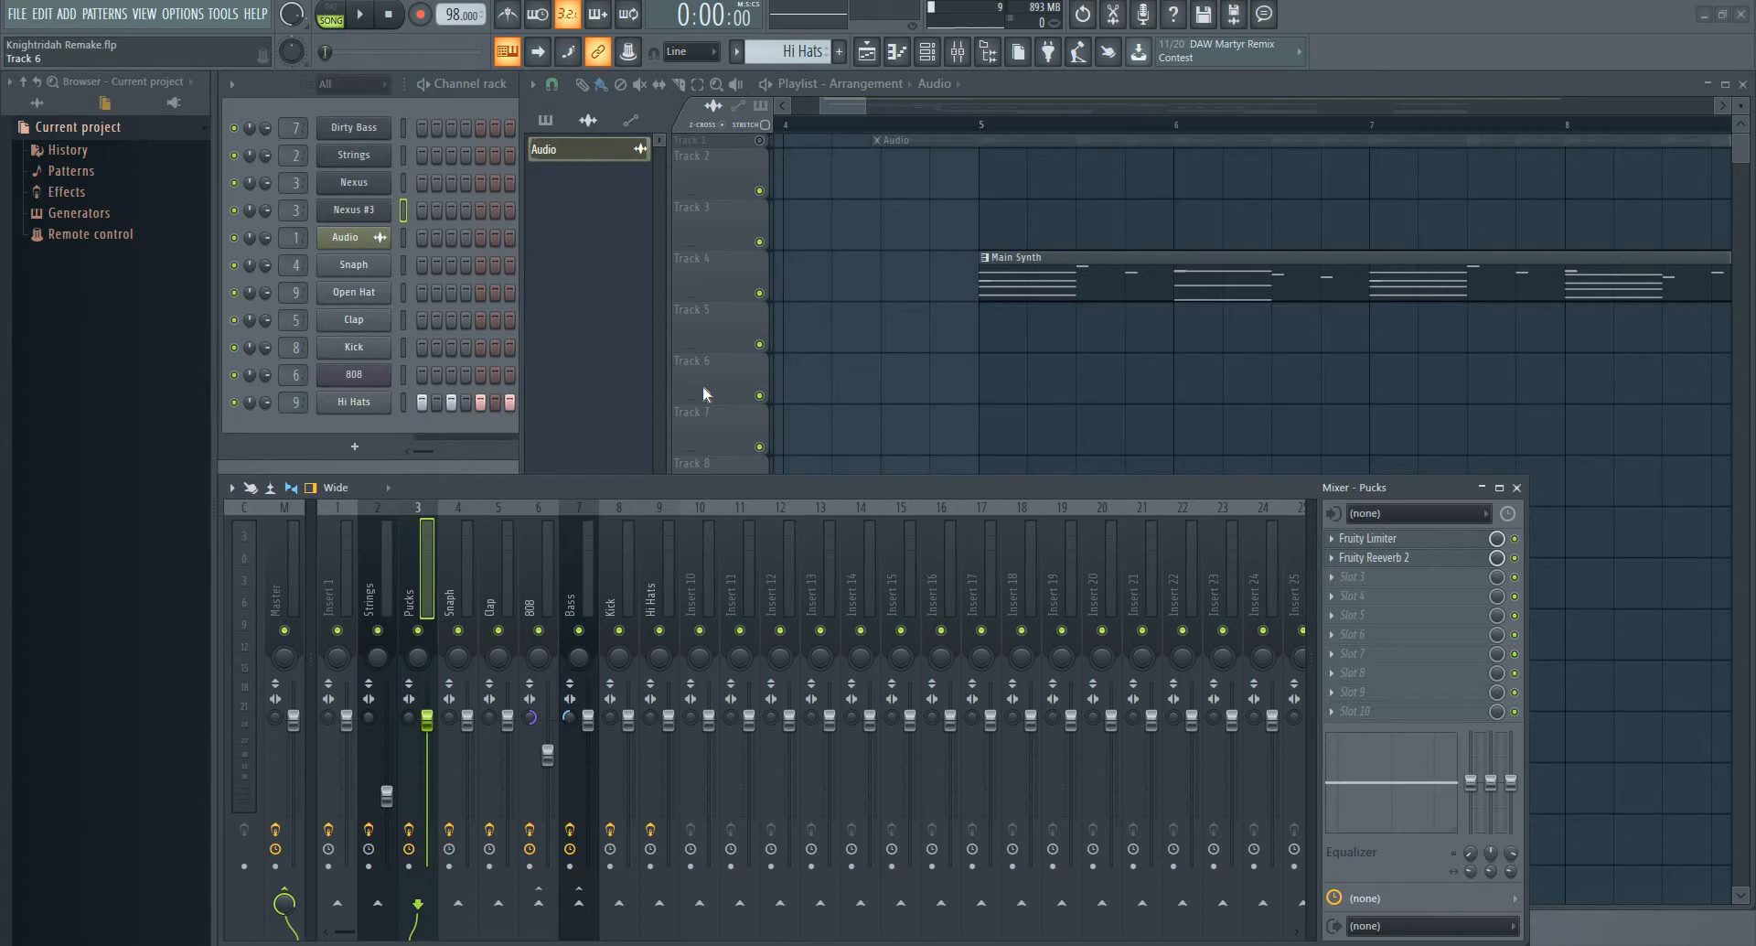
Play the arrangement from bar 5 and select the Master track in the mixer
left_click(984, 125)
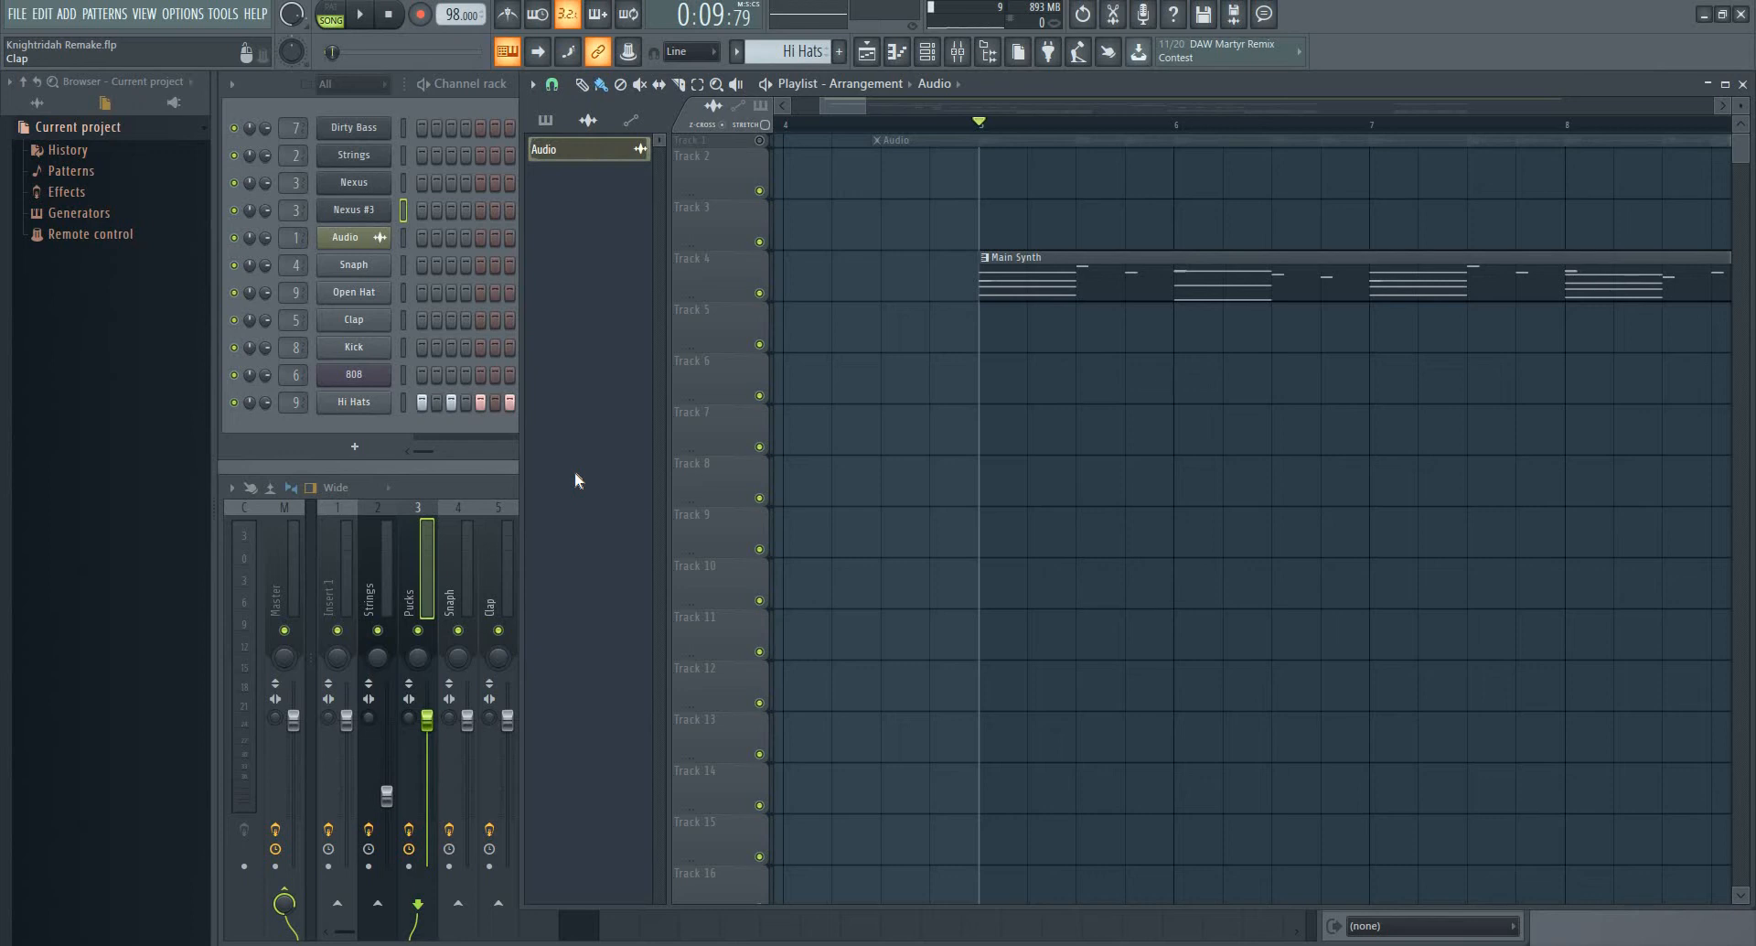
key("space")
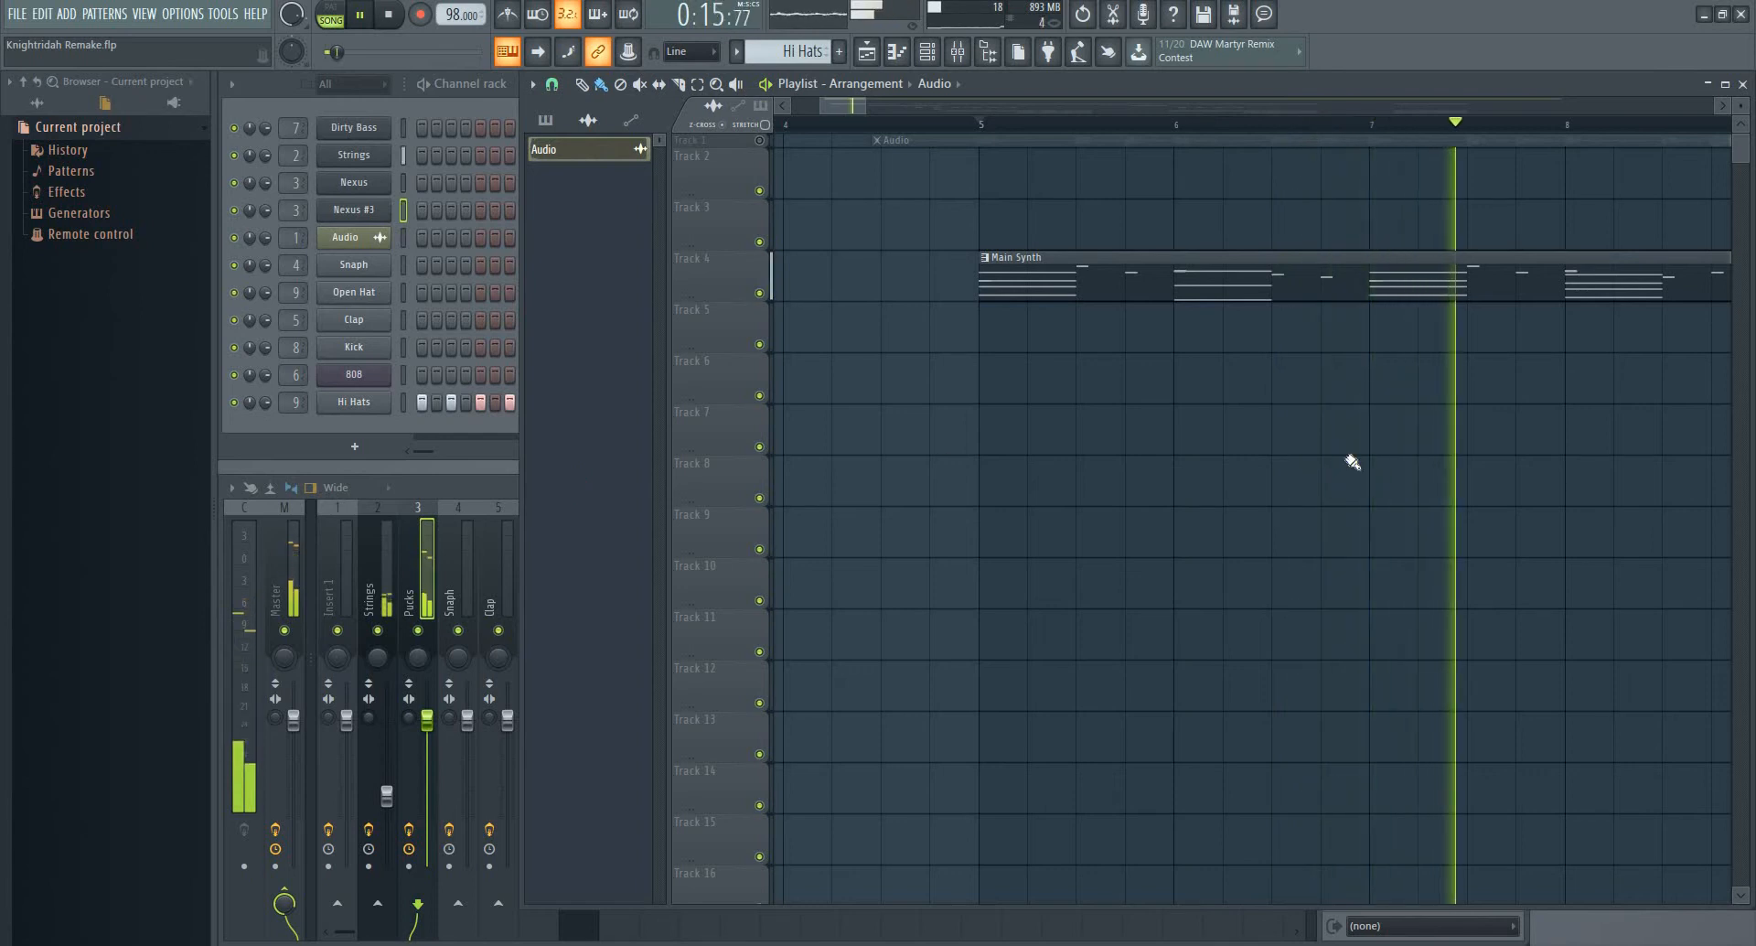
scroll(1380, 408, "down", 8)
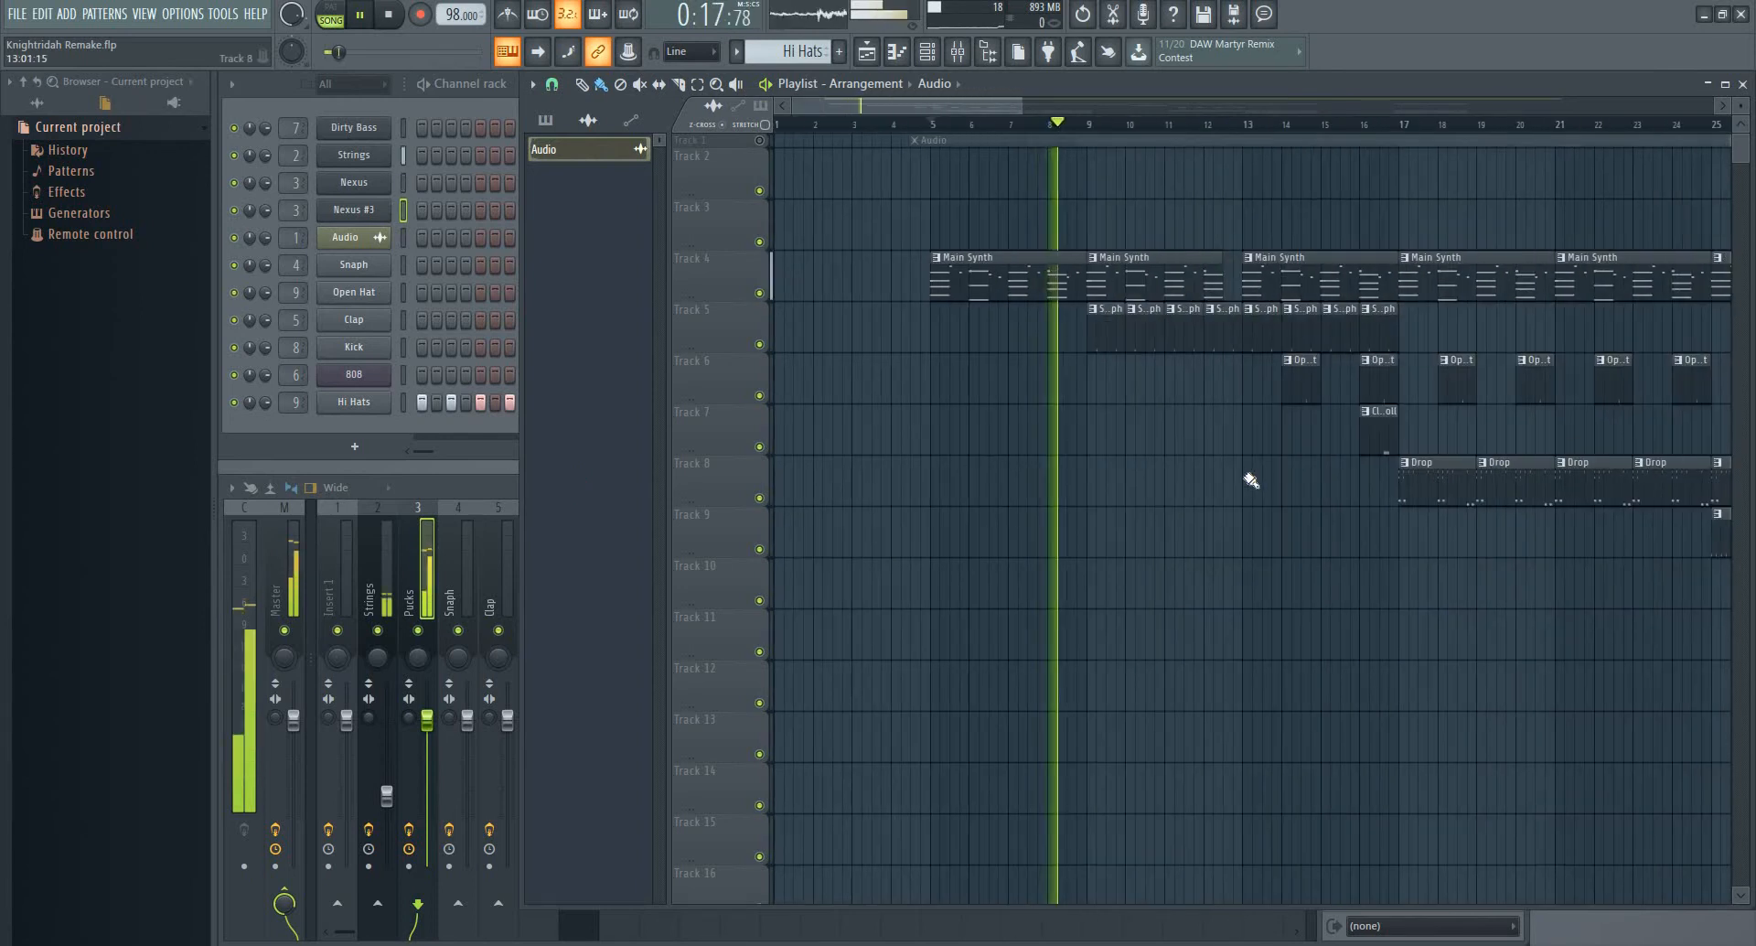
scroll(1241, 476, "down", 2)
left_click(432, 486)
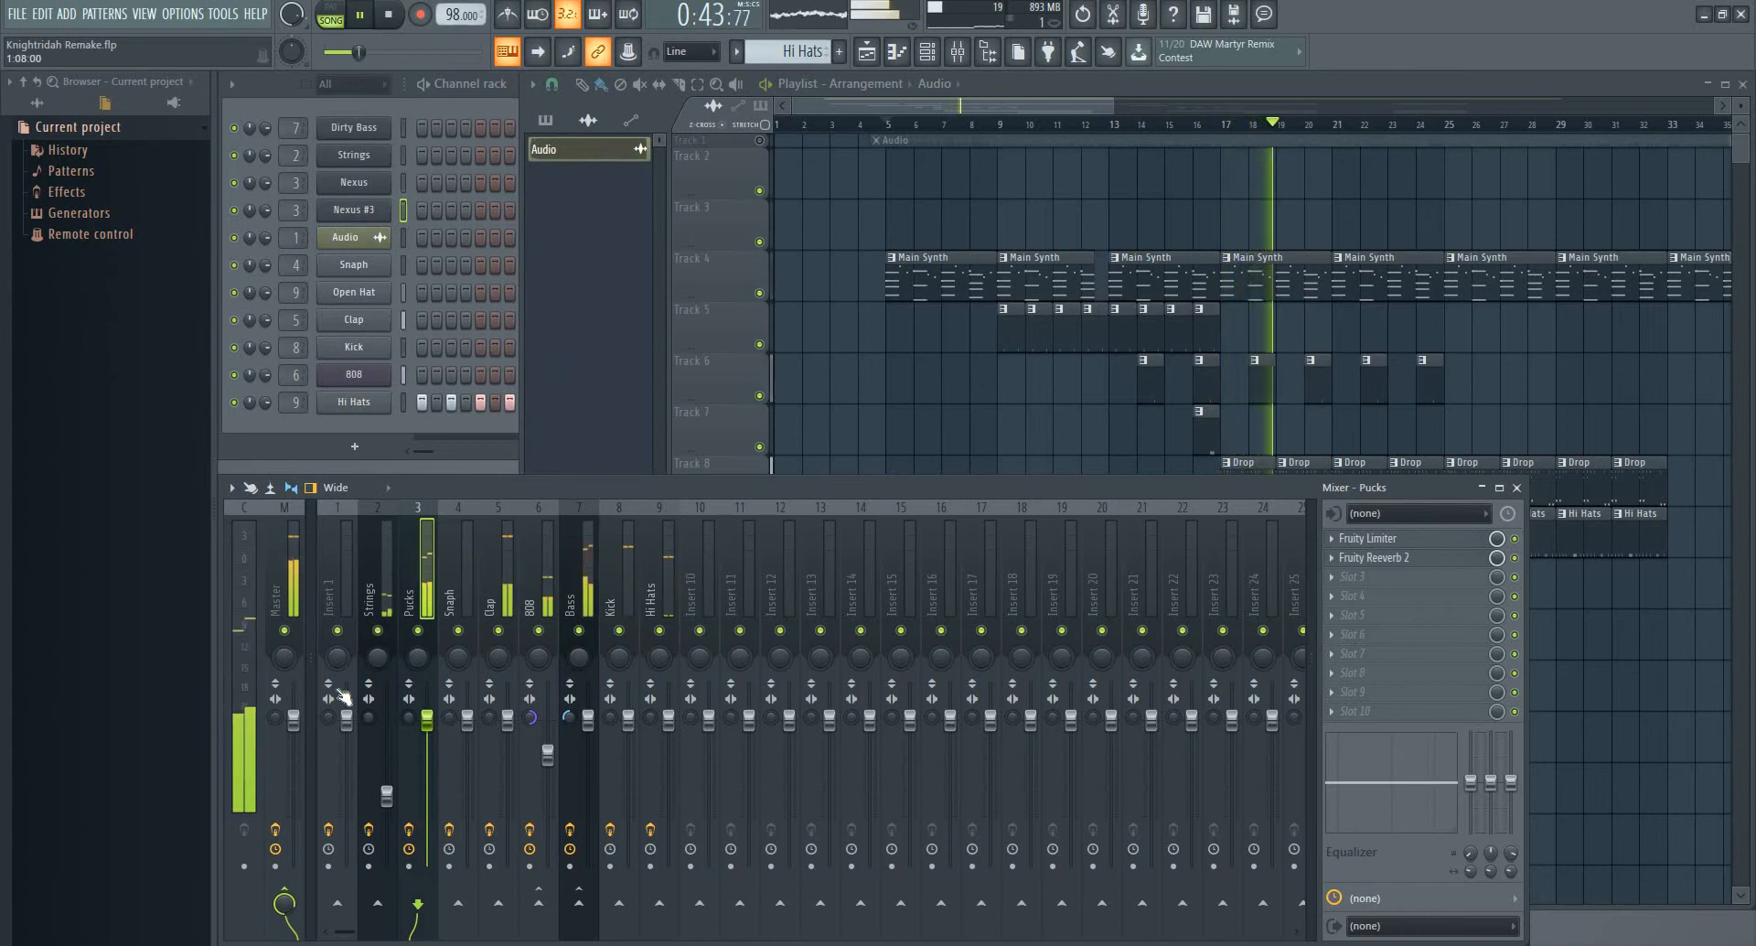
left_click(287, 593)
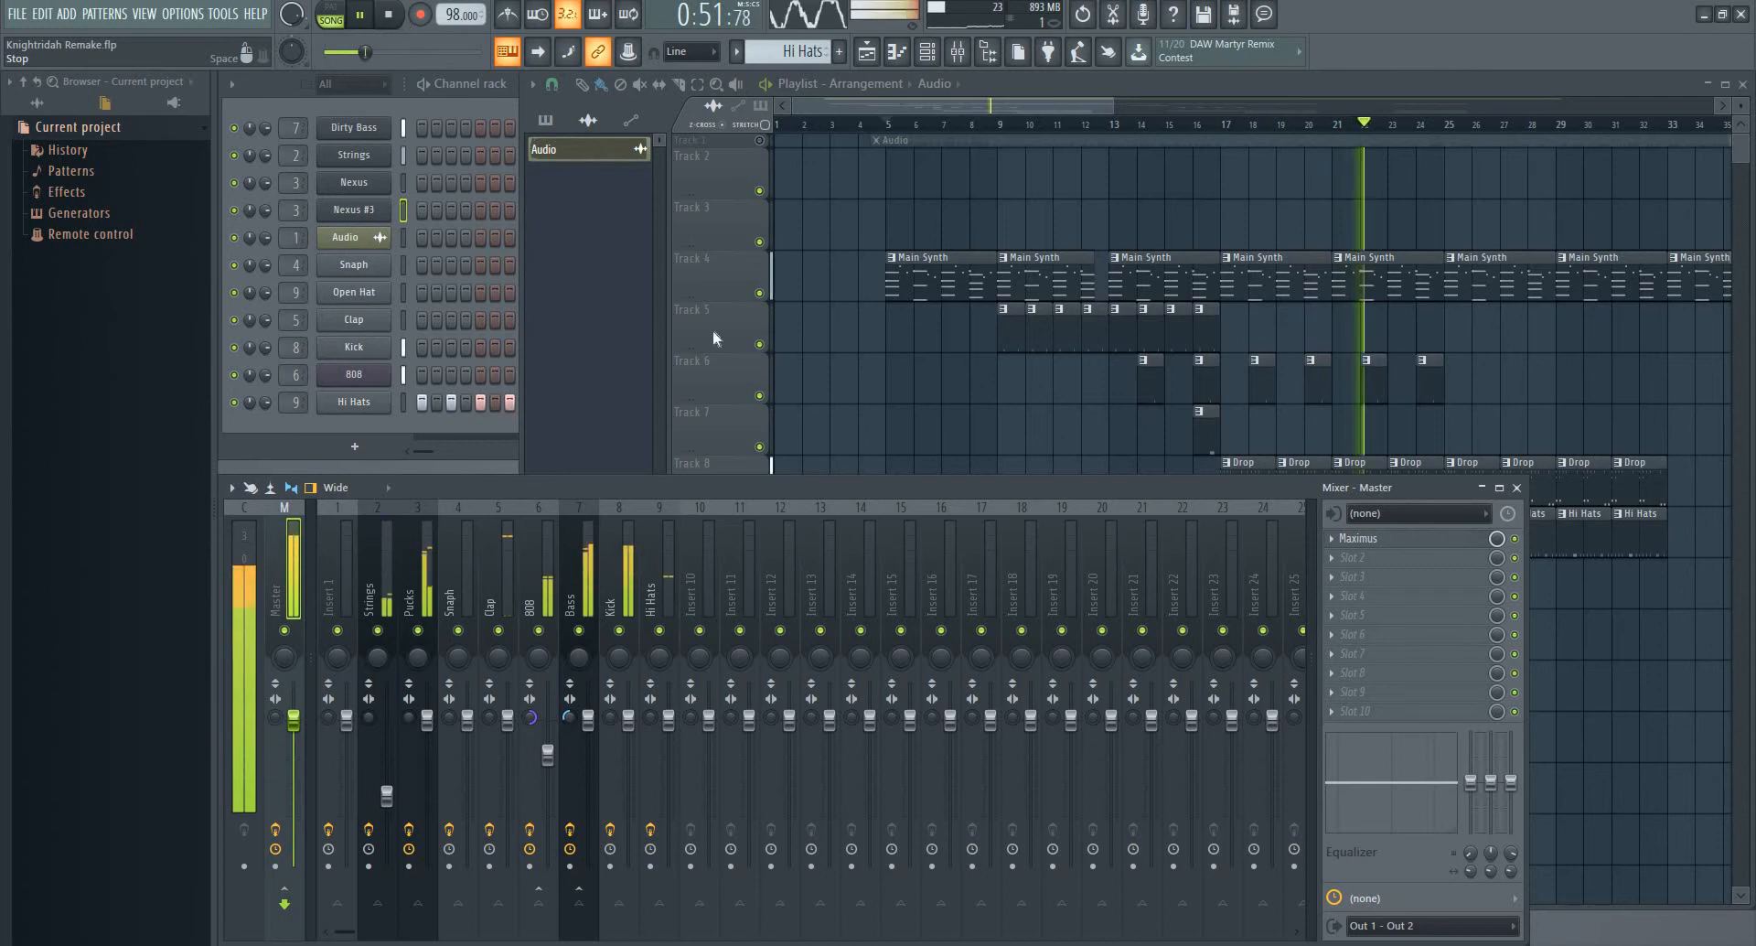
Select the Main Synth pattern to show its notes in the channel rack and stop the song playback
left_click(1267, 85)
left_click(461, 108)
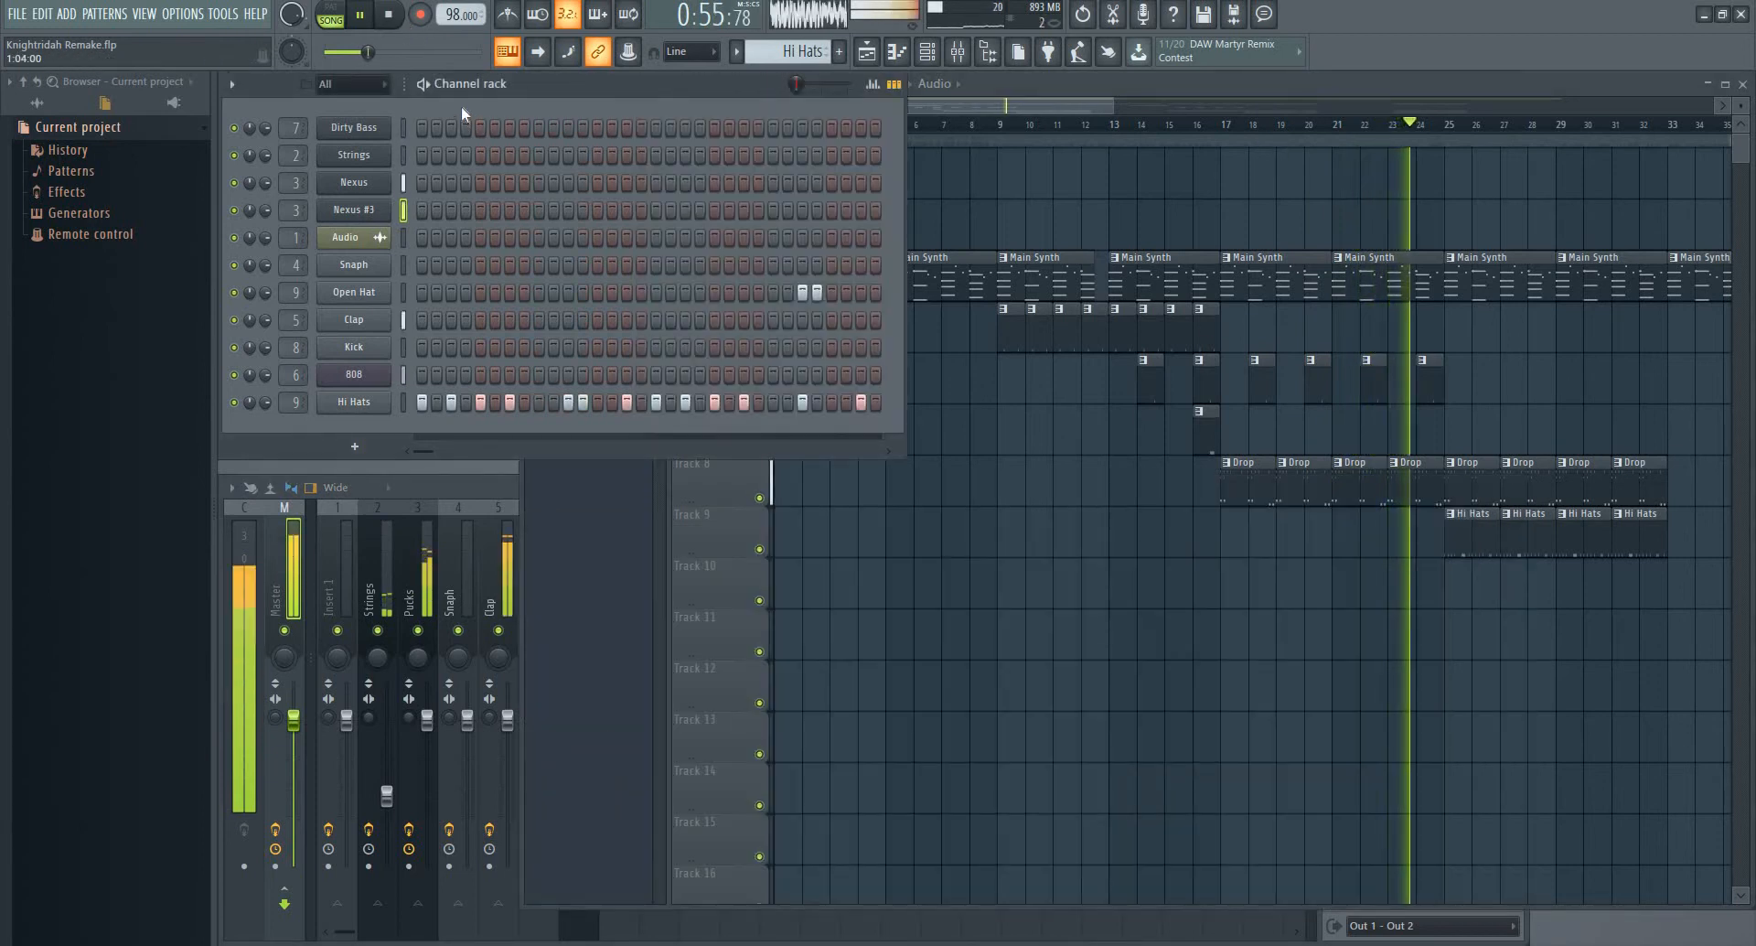
right_click(796, 55)
left_click(834, 69)
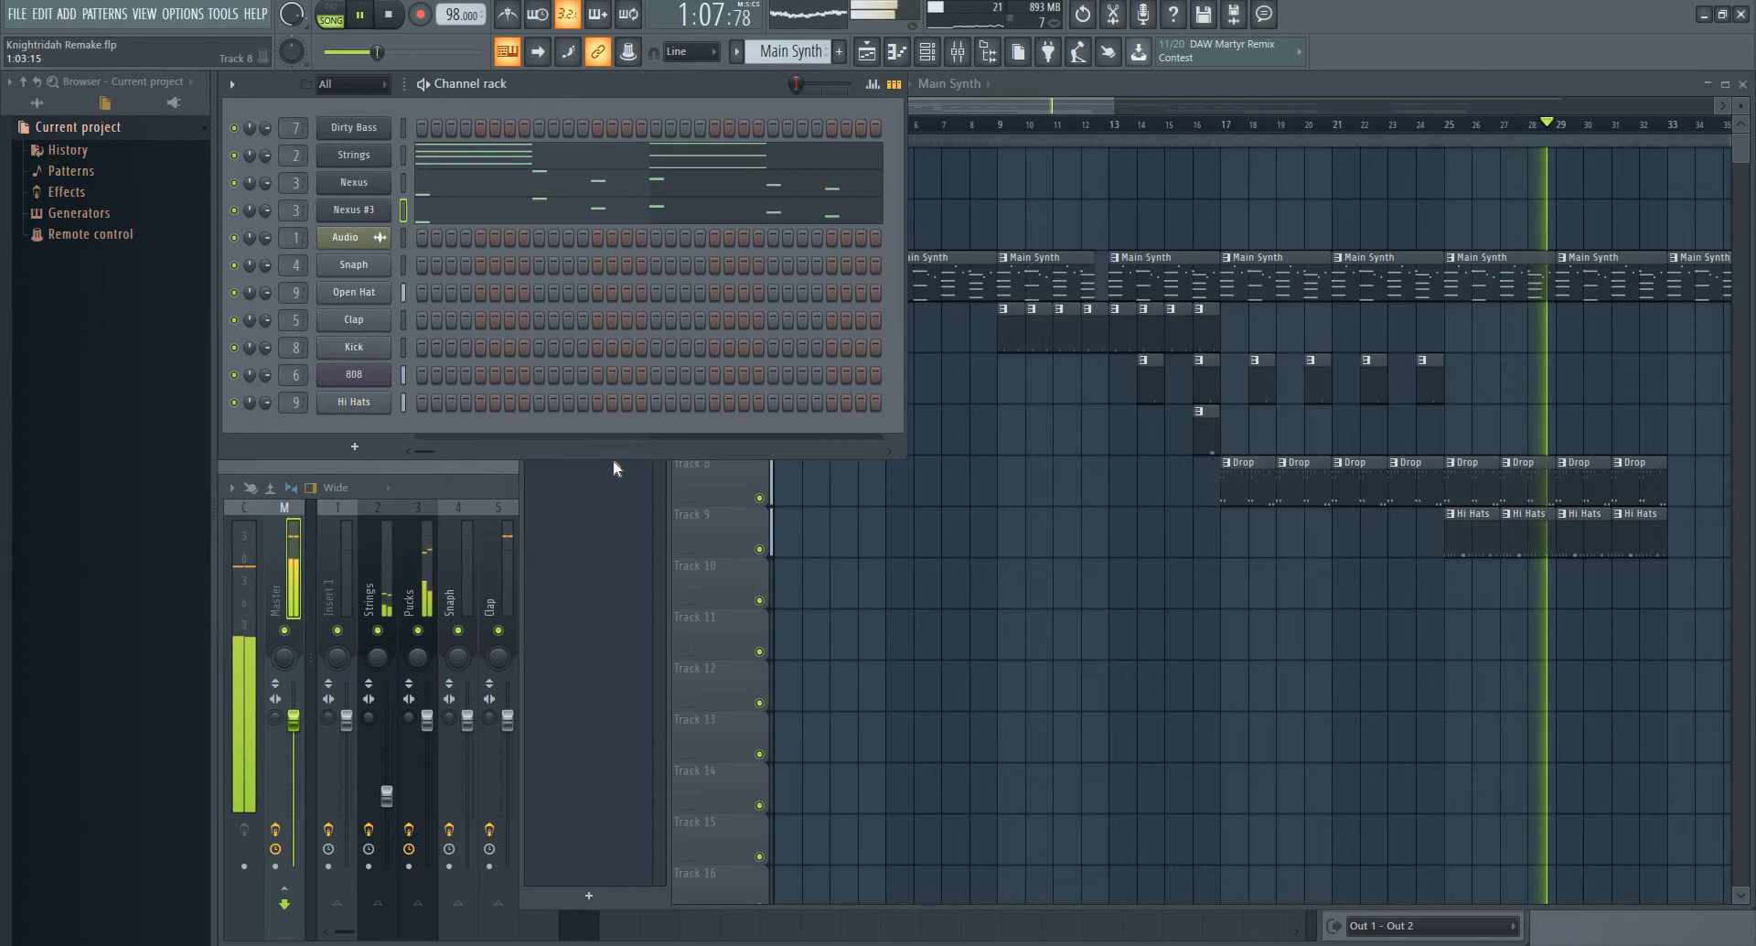
left_click(467, 483)
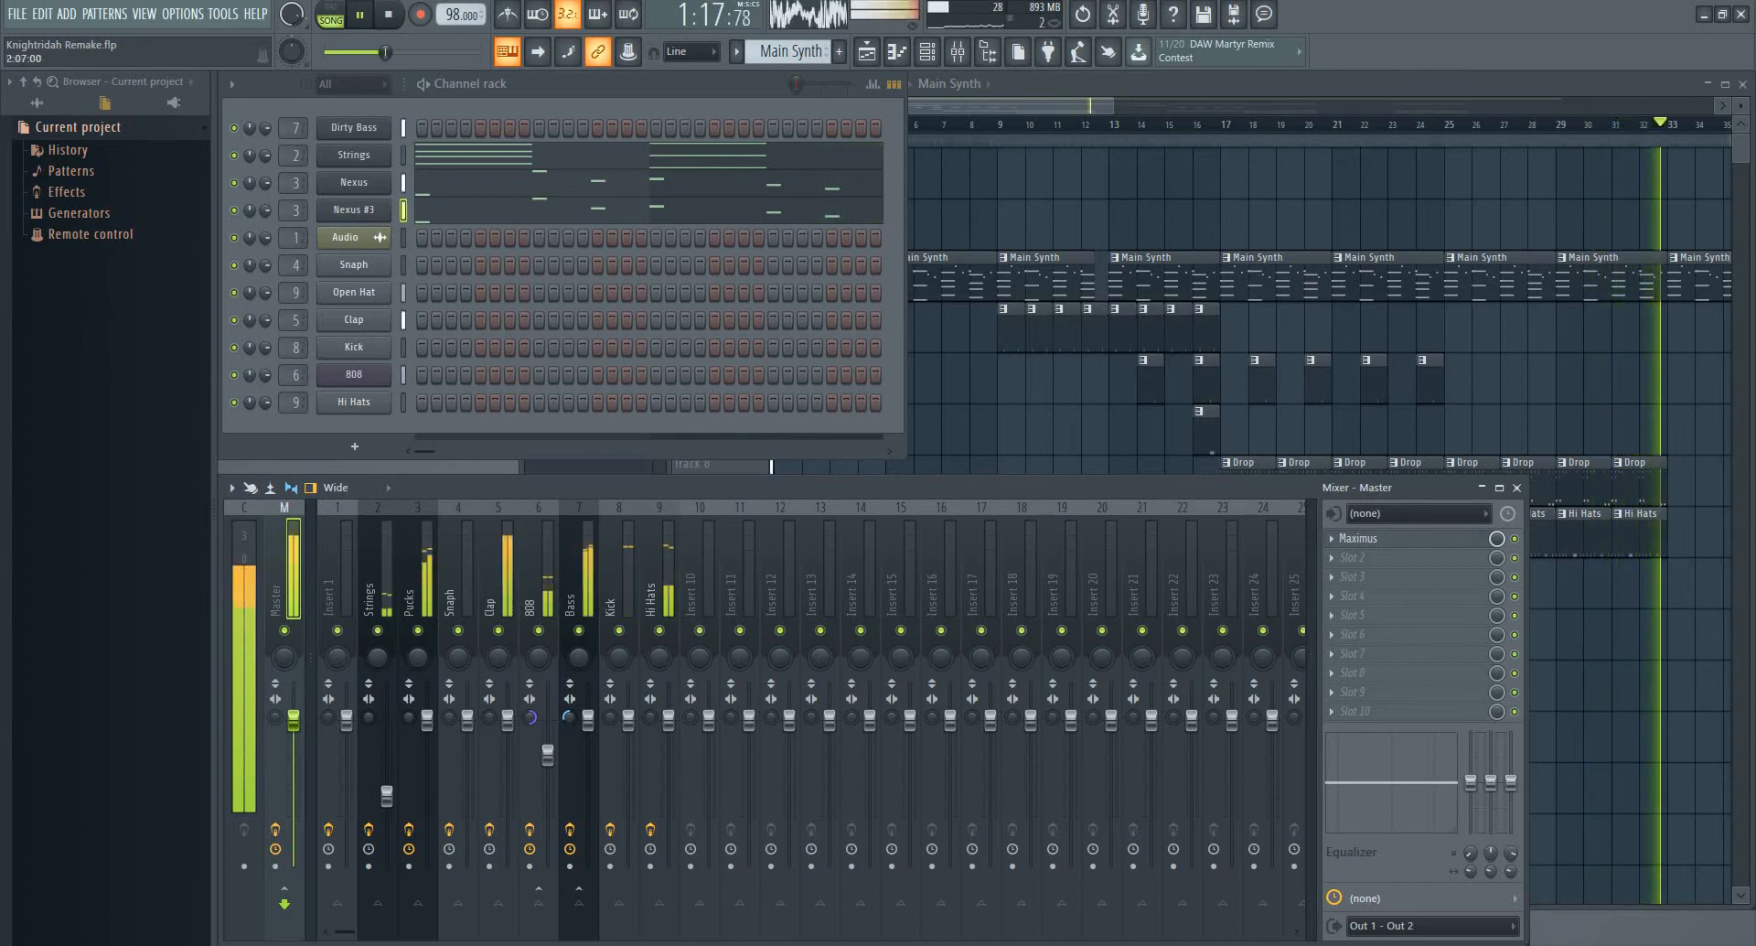
left_click(395, 25)
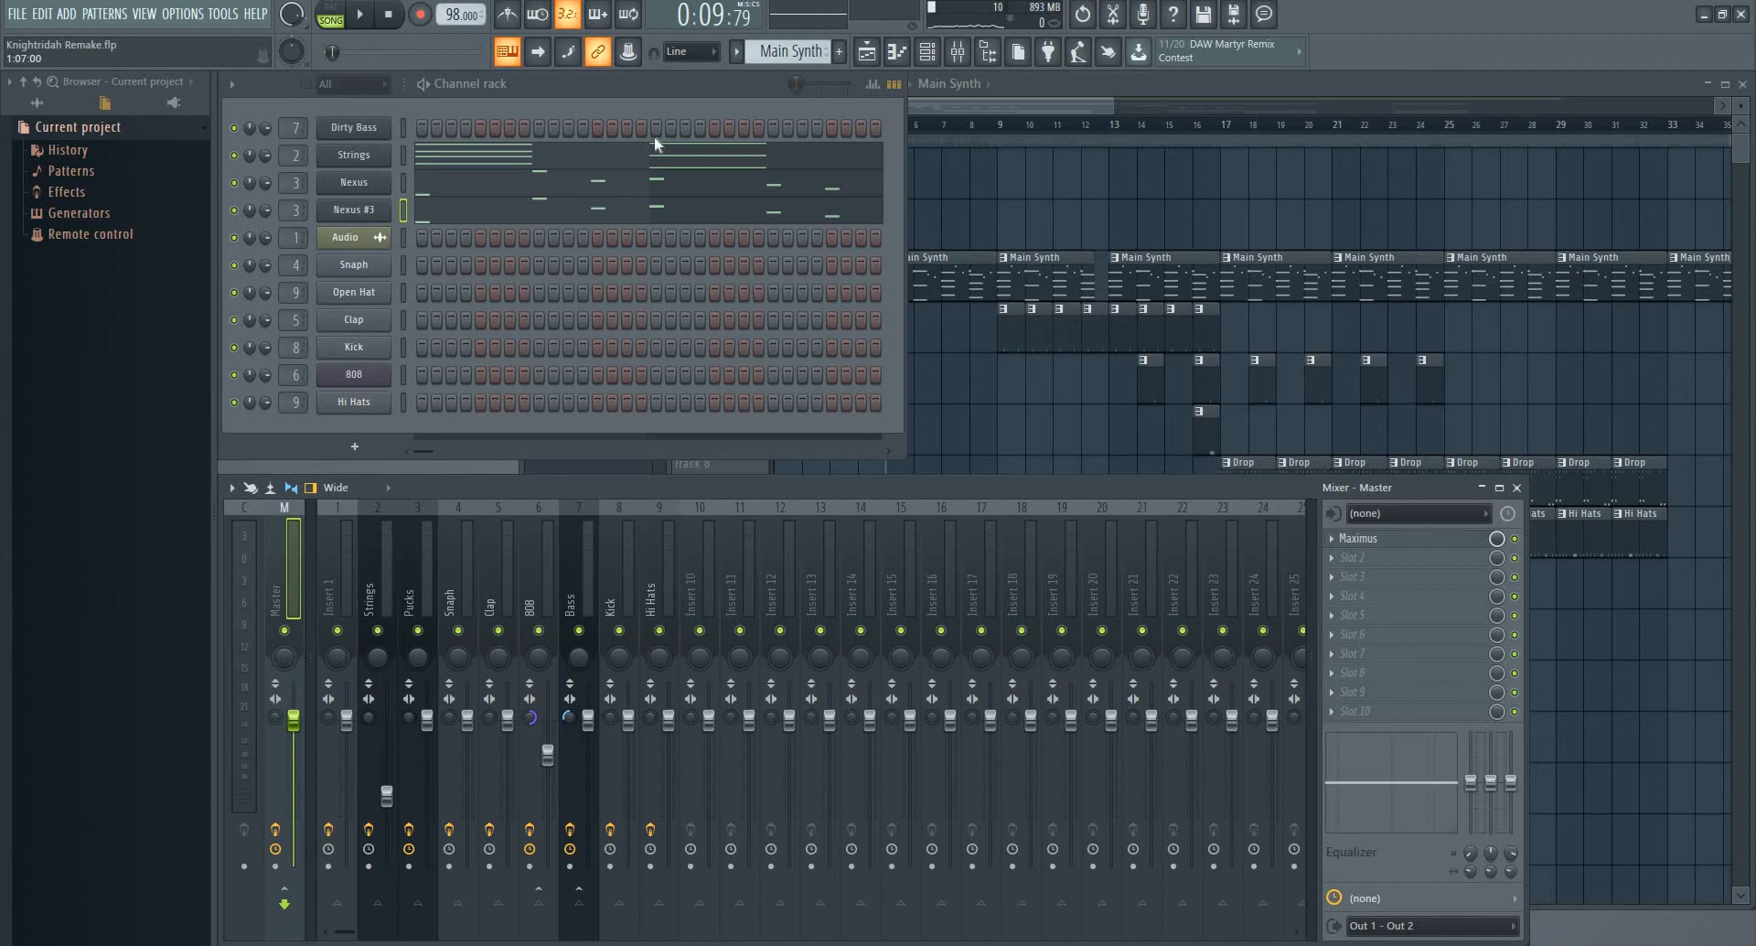
Switch to pattern mode and play the Main Synth pattern on its own, then stop it
left_click(1176, 87)
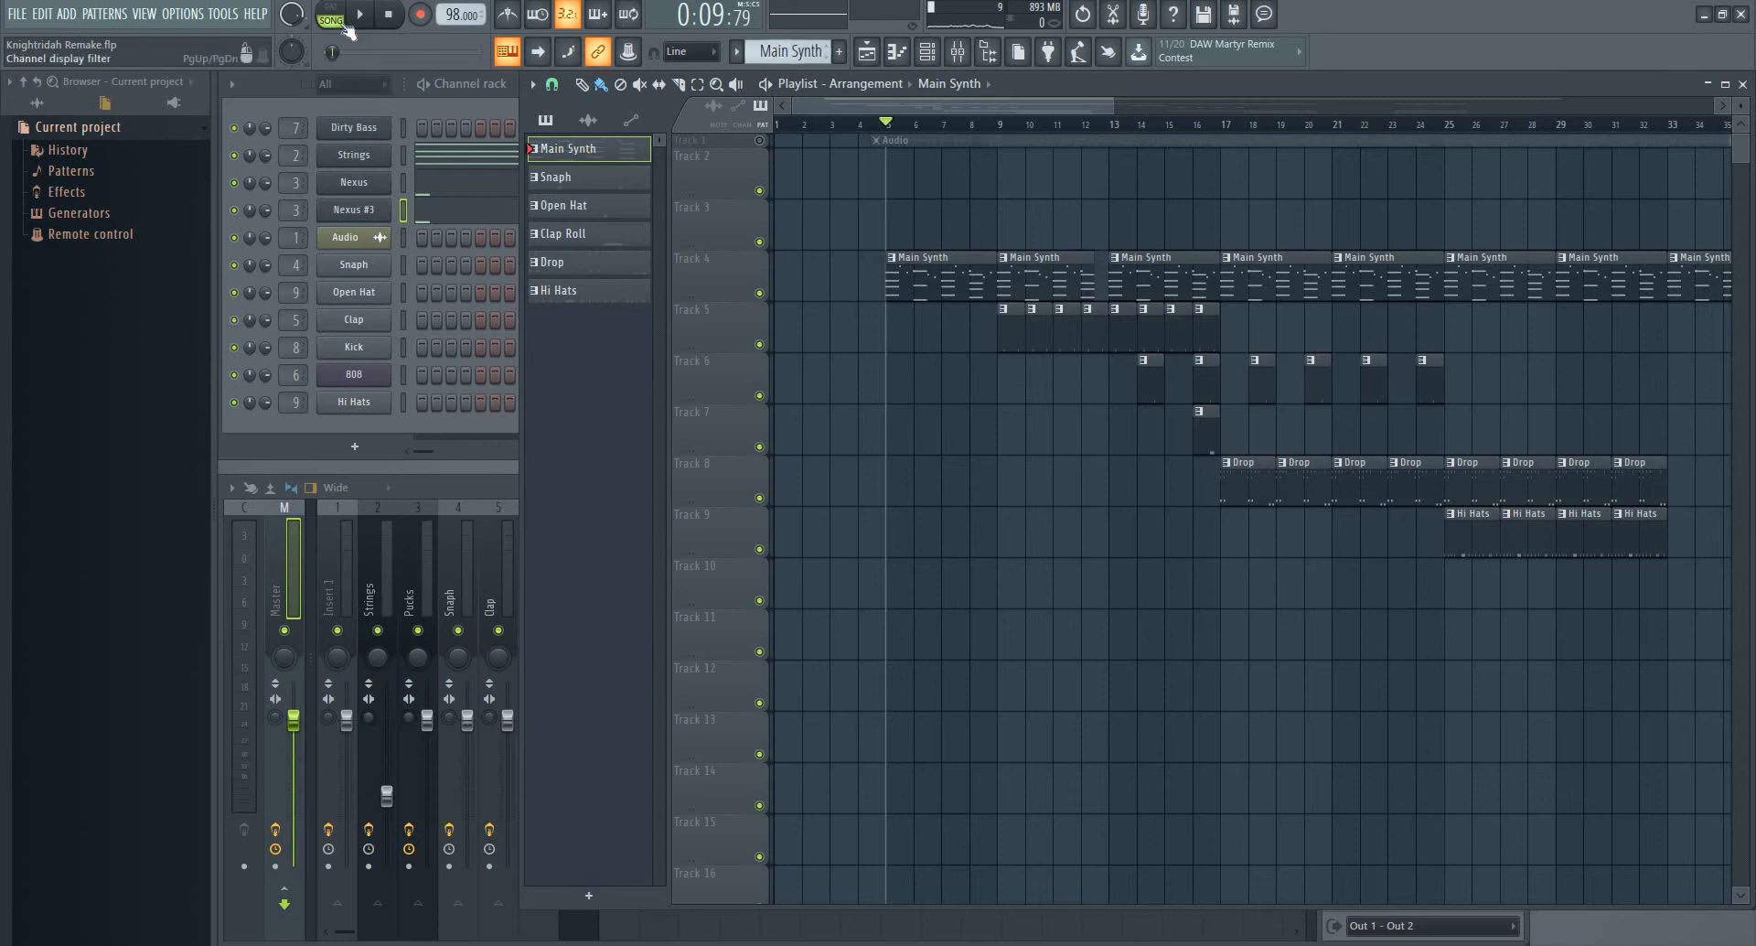
key("l")
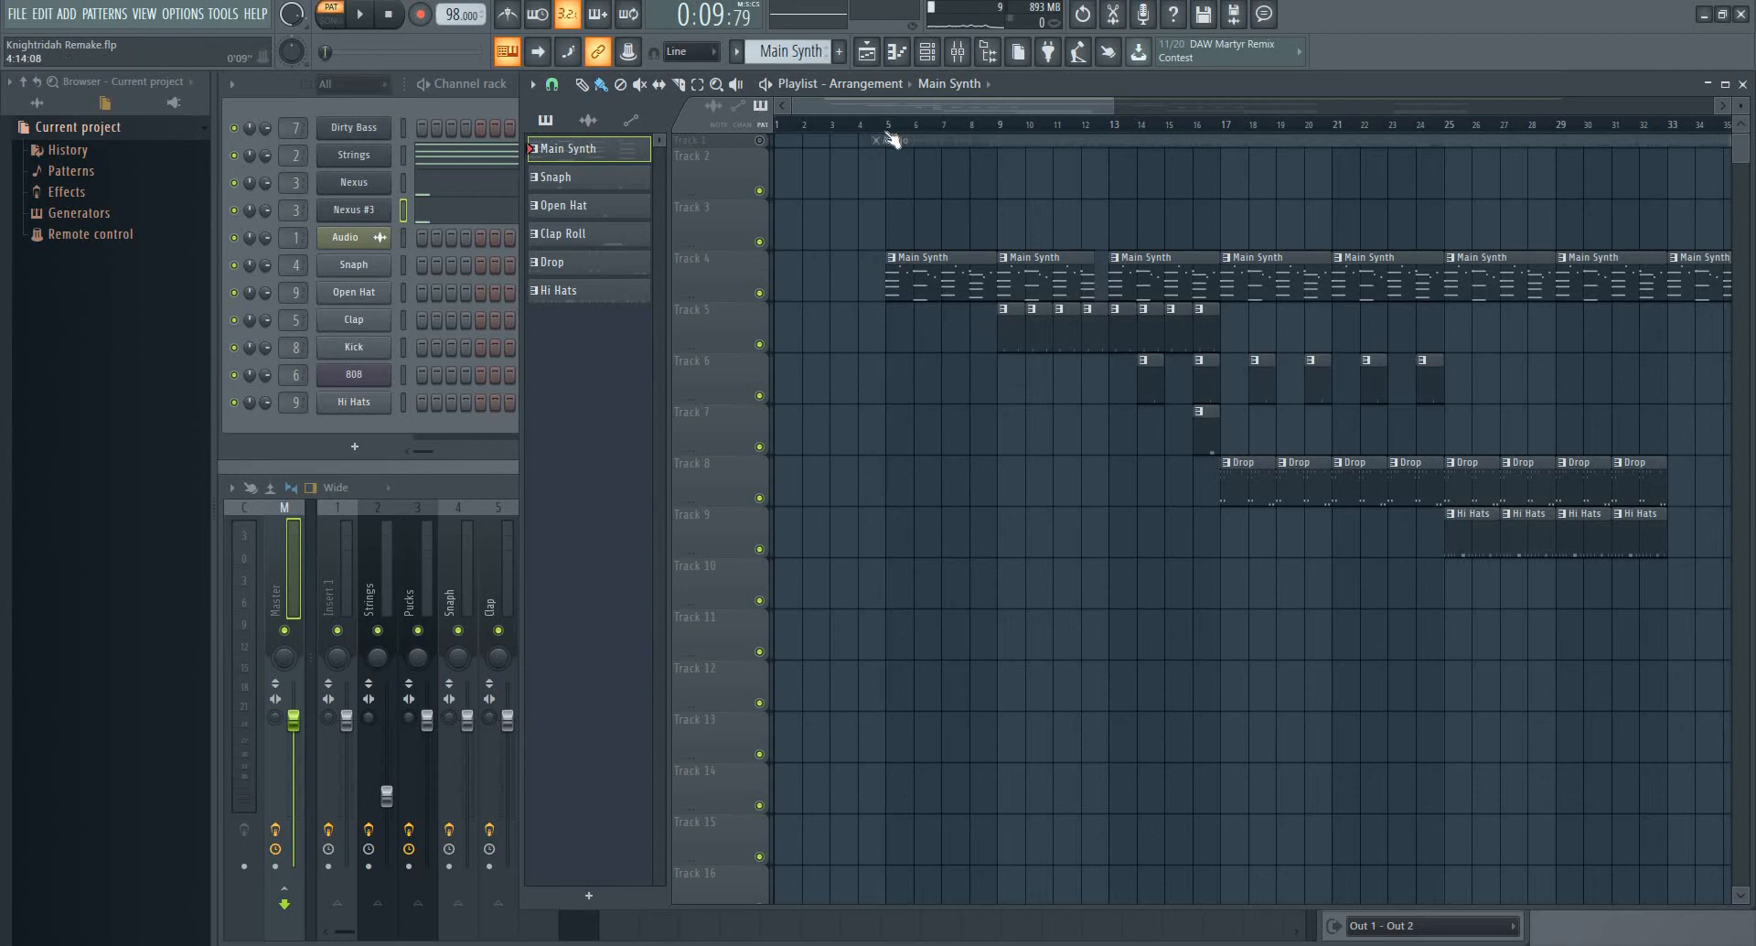
key("l")
left_click(392, 103)
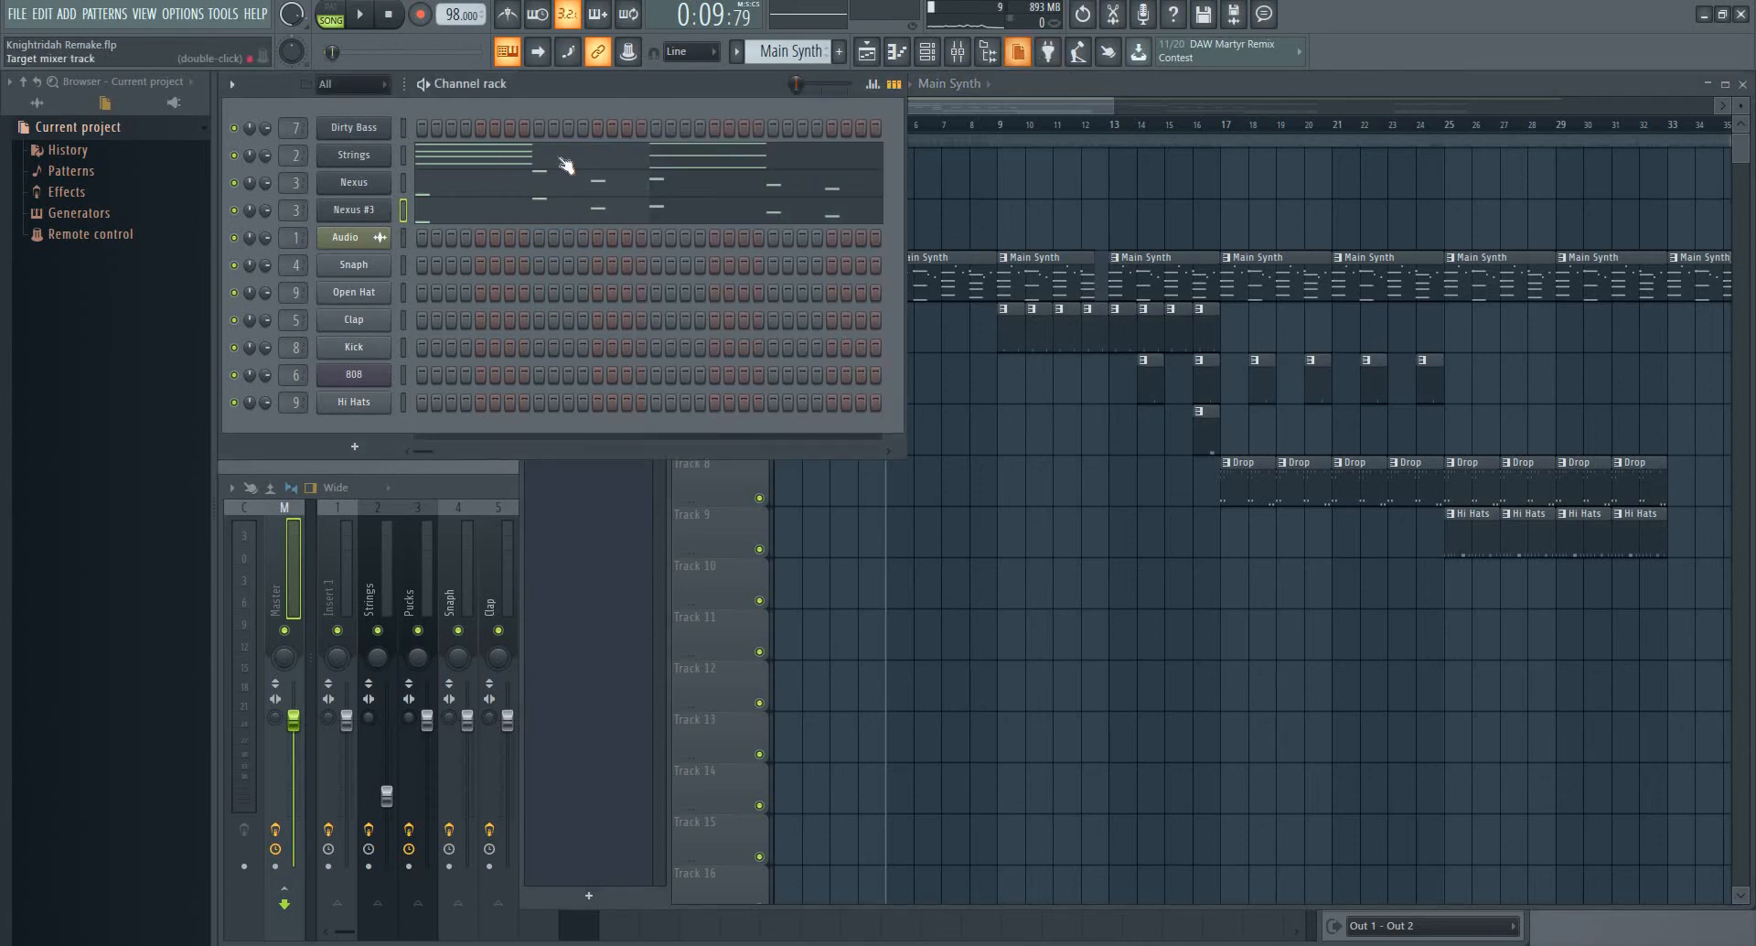
left_click(338, 18)
key("space")
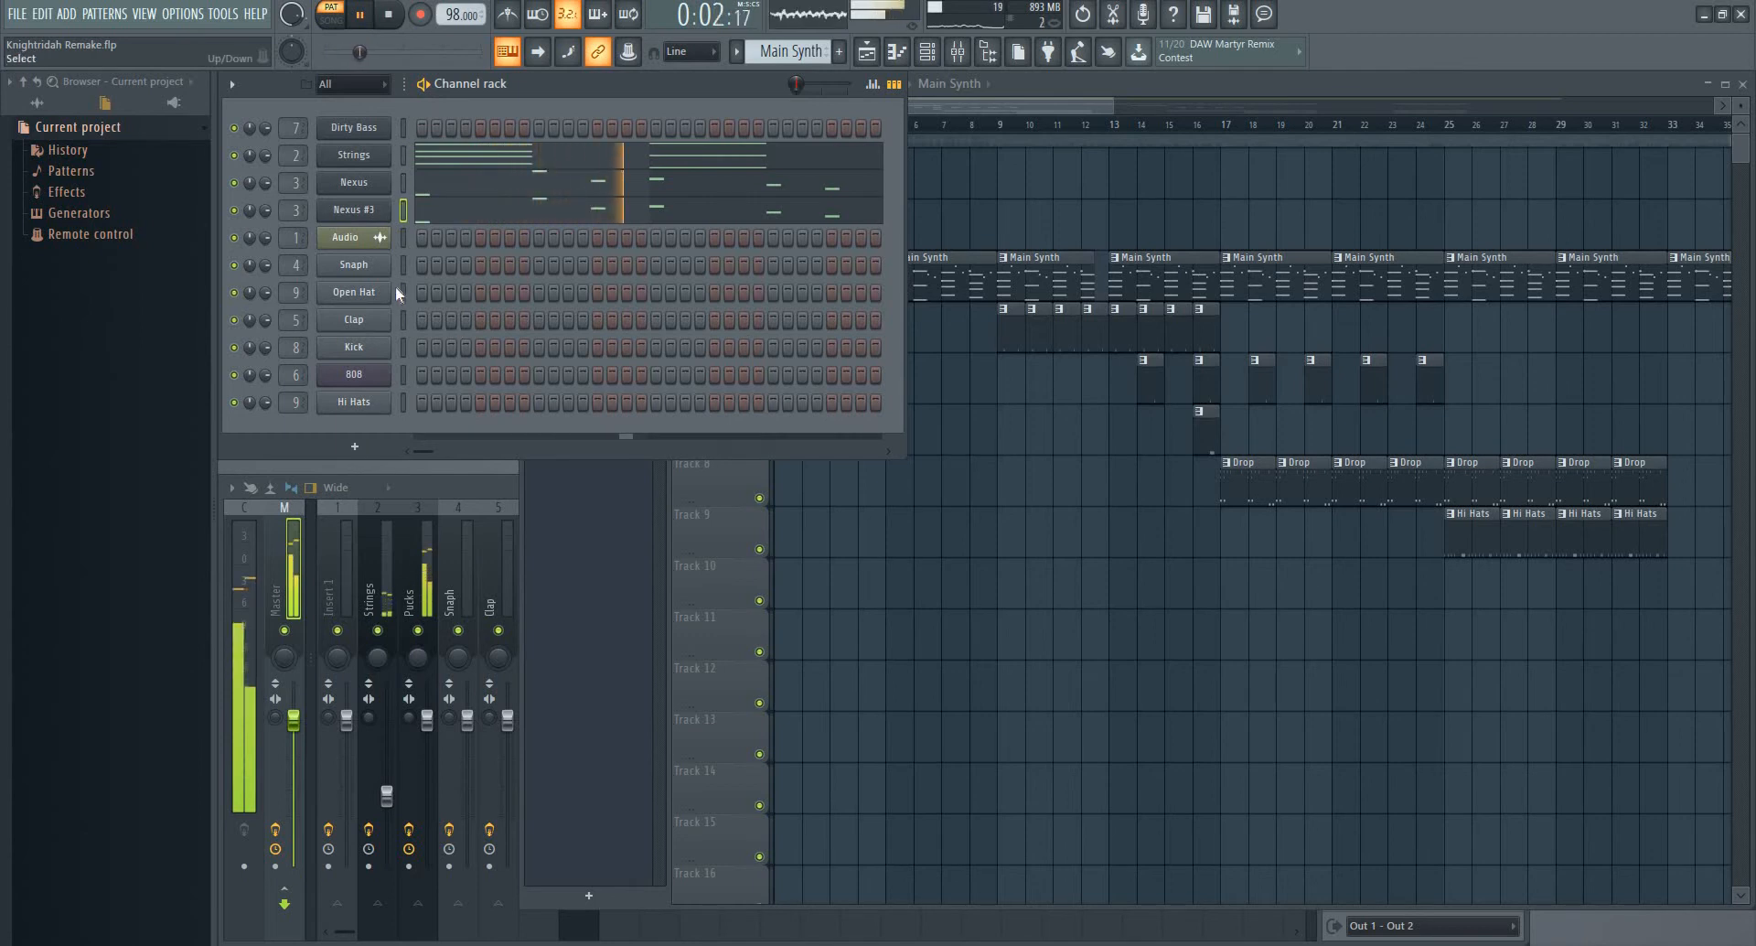
key("space")
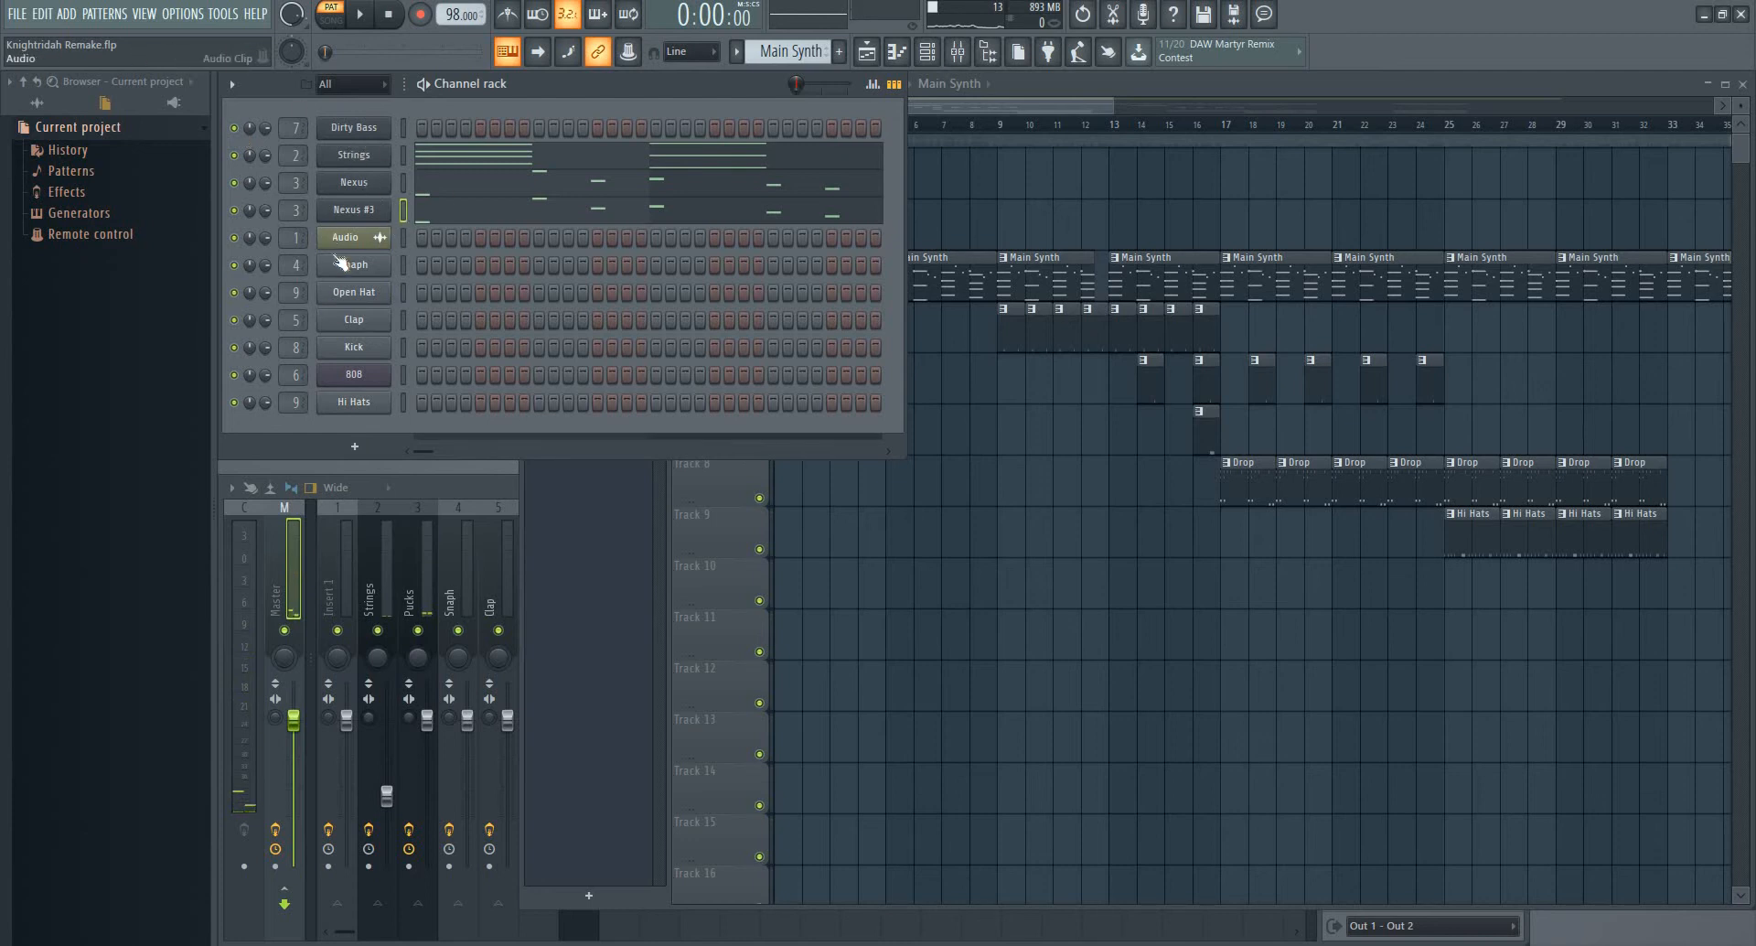
Open the Nexus and Nexus #3 instruments and examine the presets they use
left_click(362, 182)
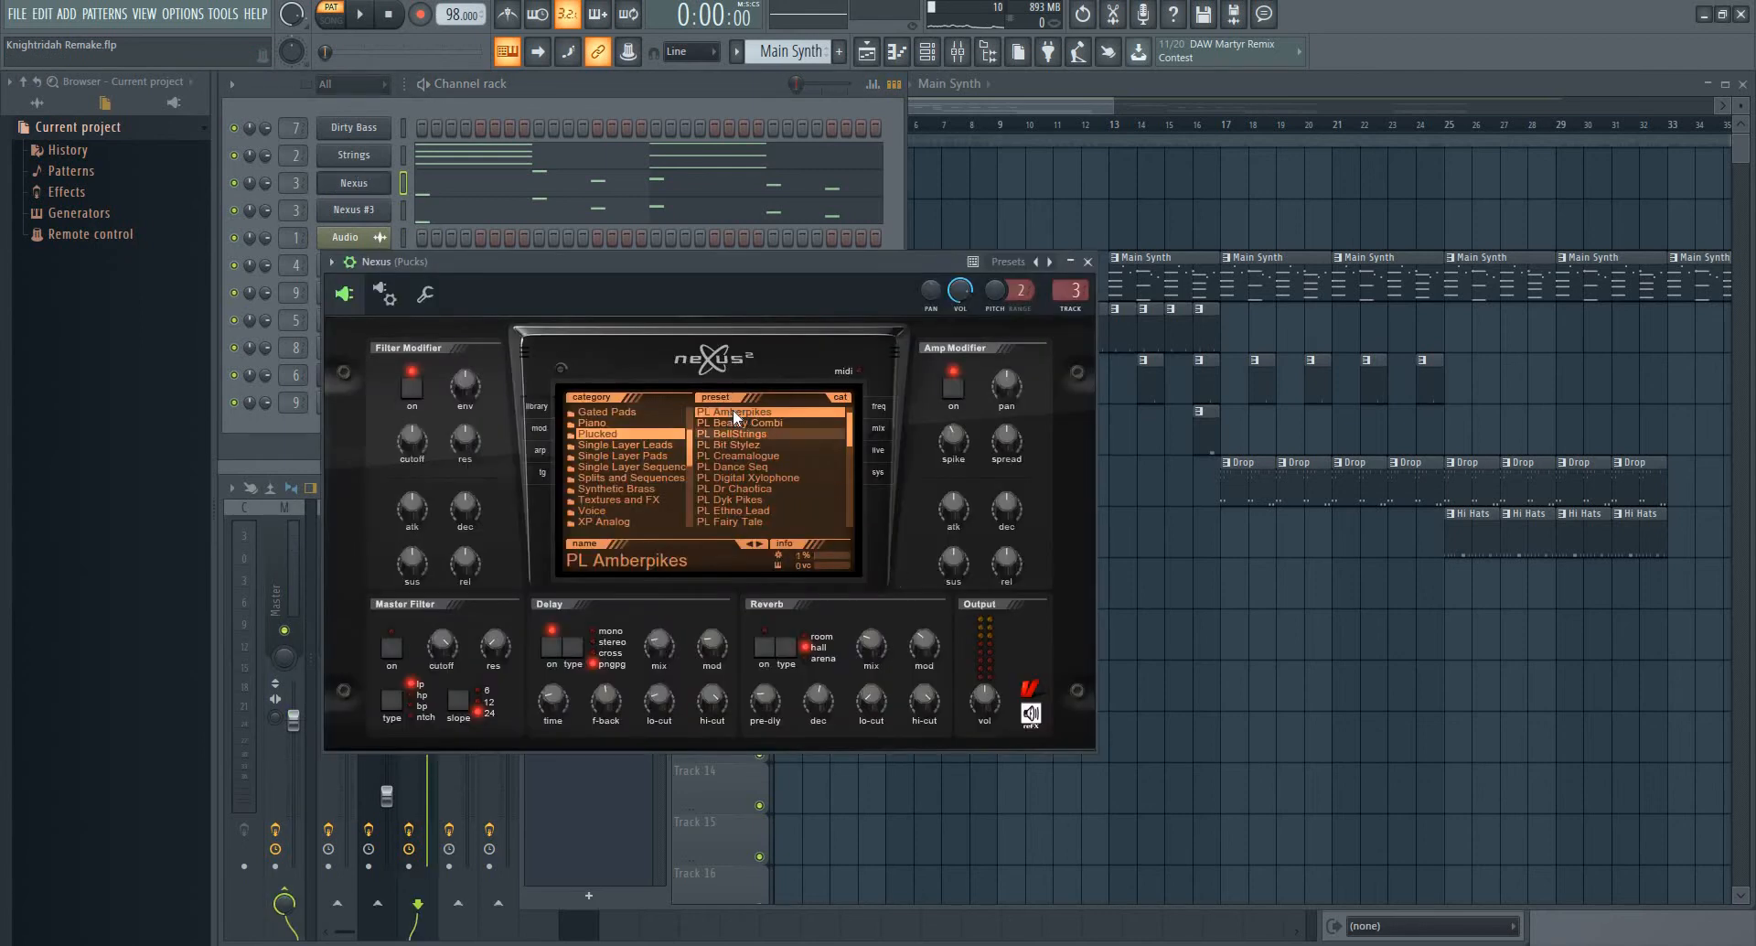
left_click(354, 210)
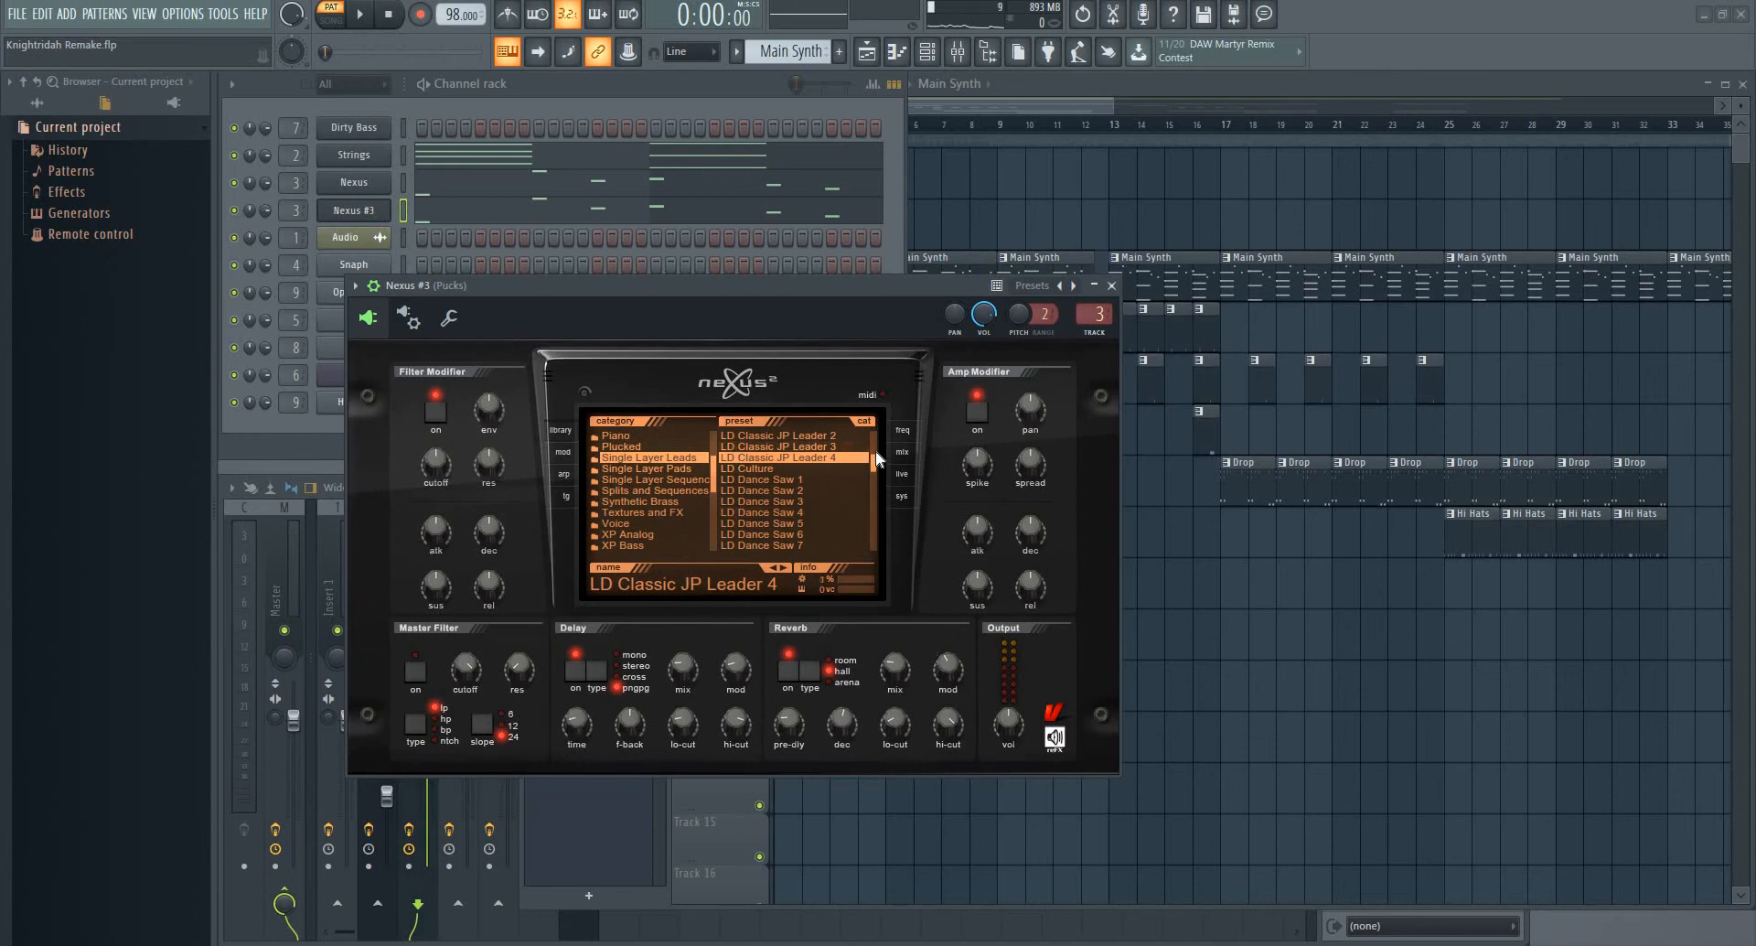
Solo the Strings channel and play the Main Synth pattern
left_click(241, 160)
right_click(240, 160)
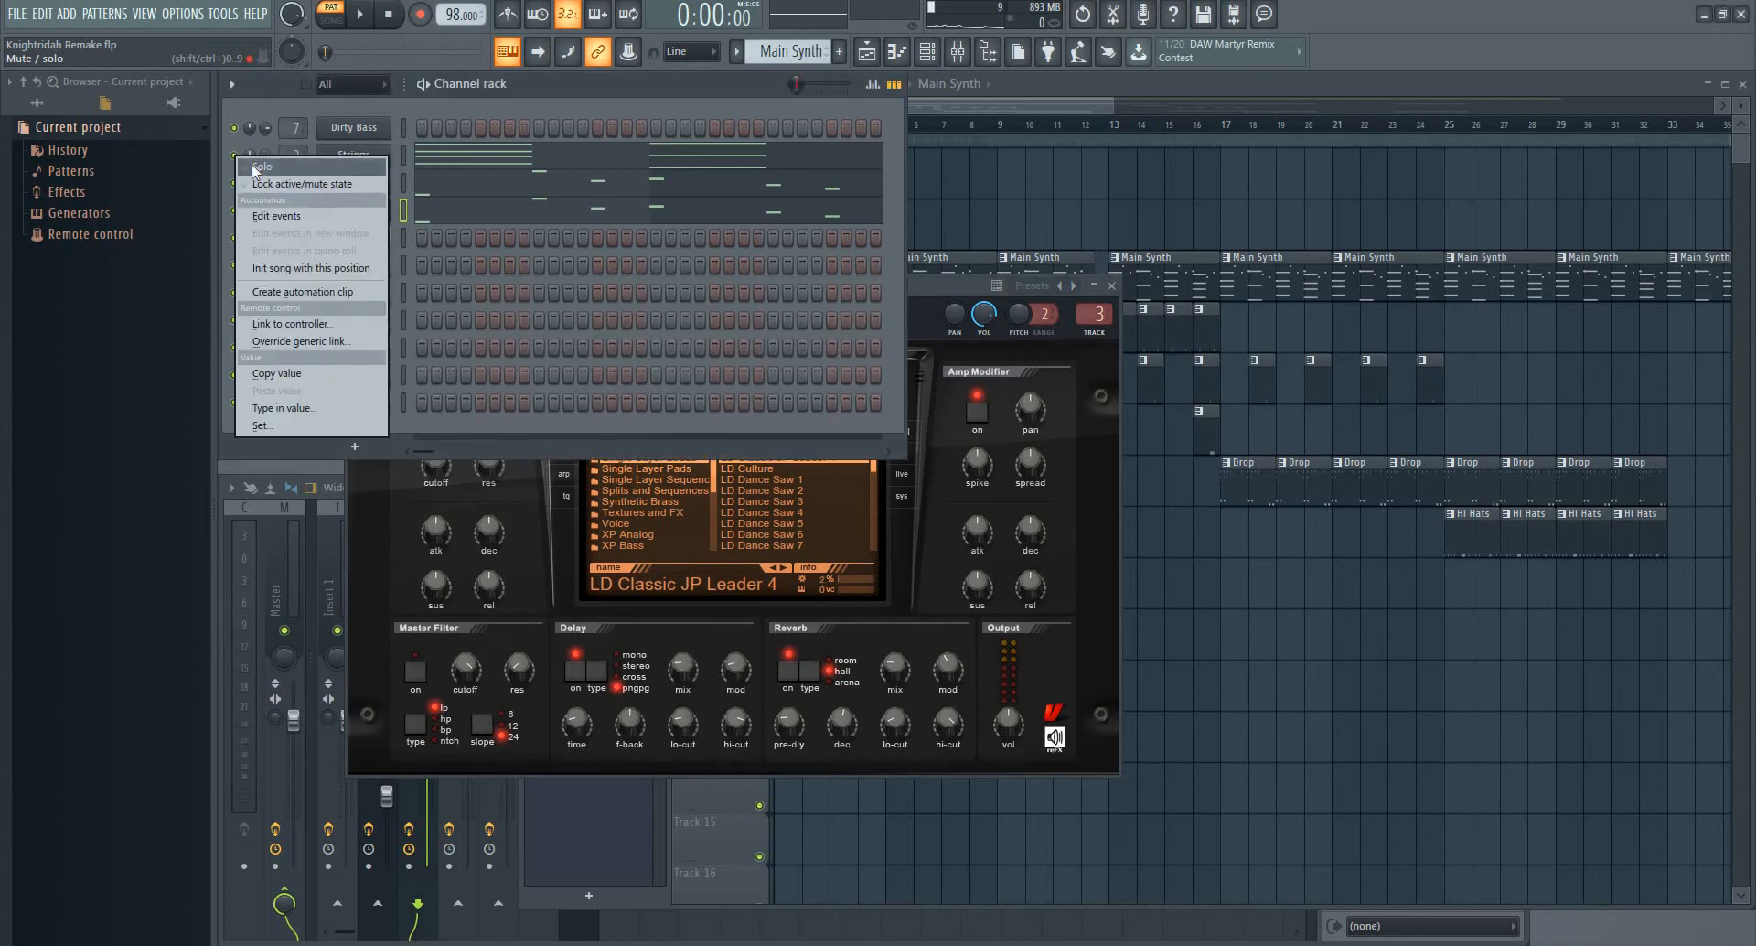
left_click(265, 167)
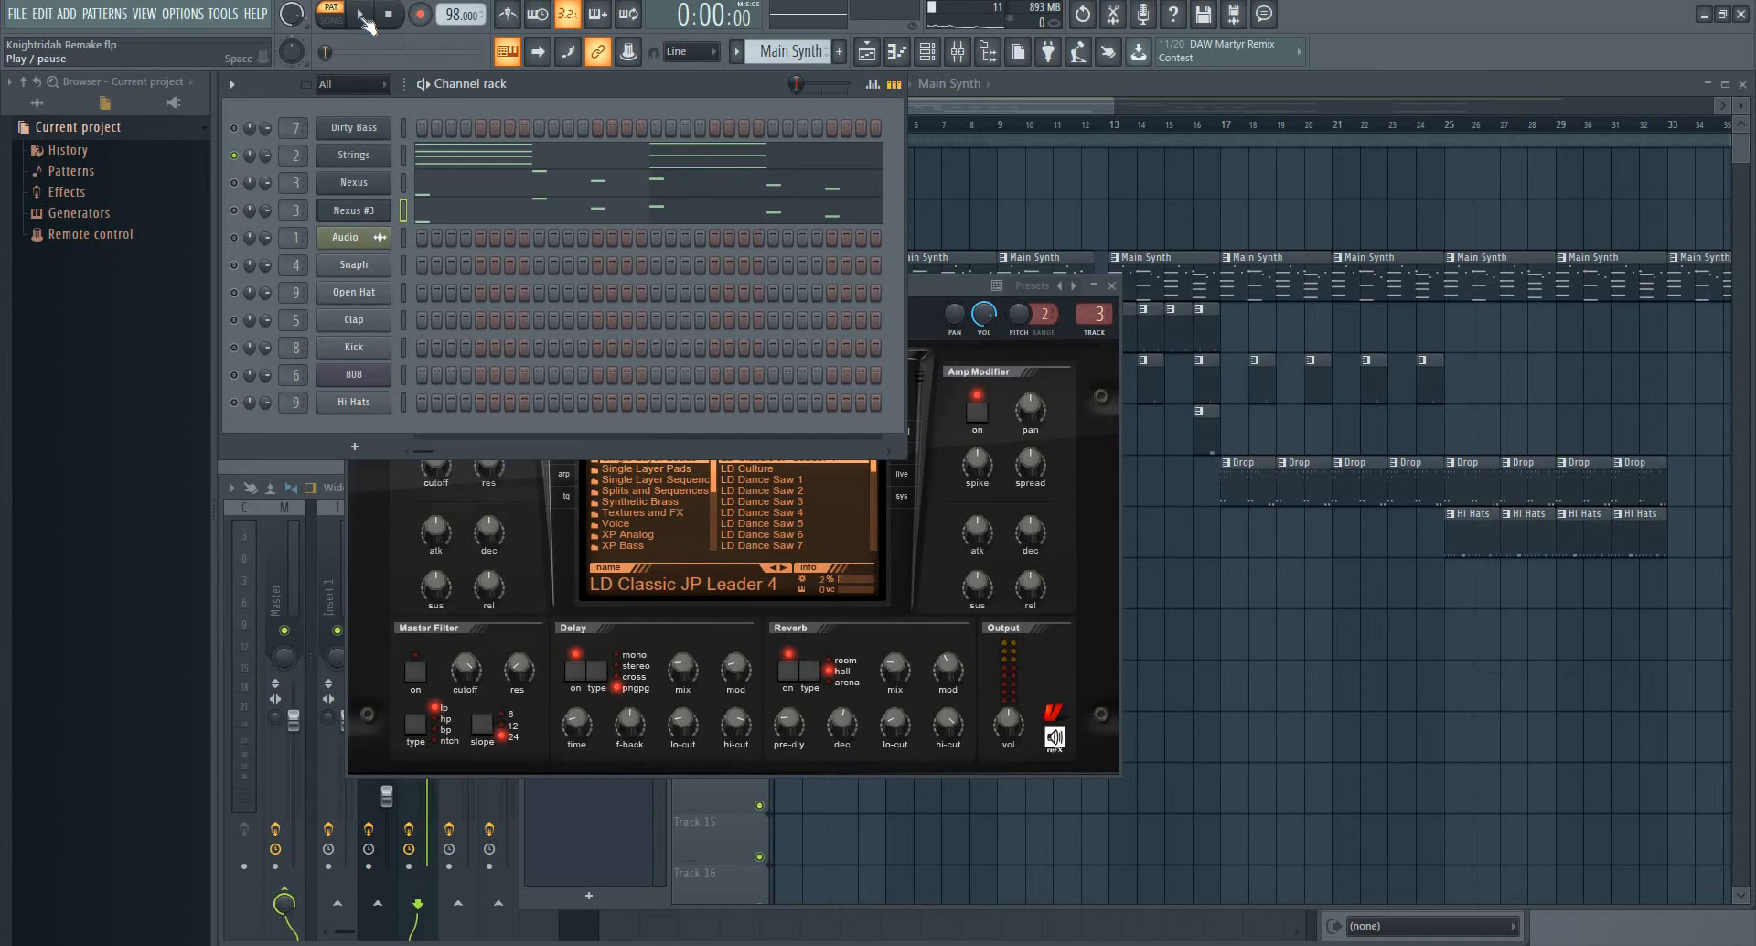
left_click(362, 16)
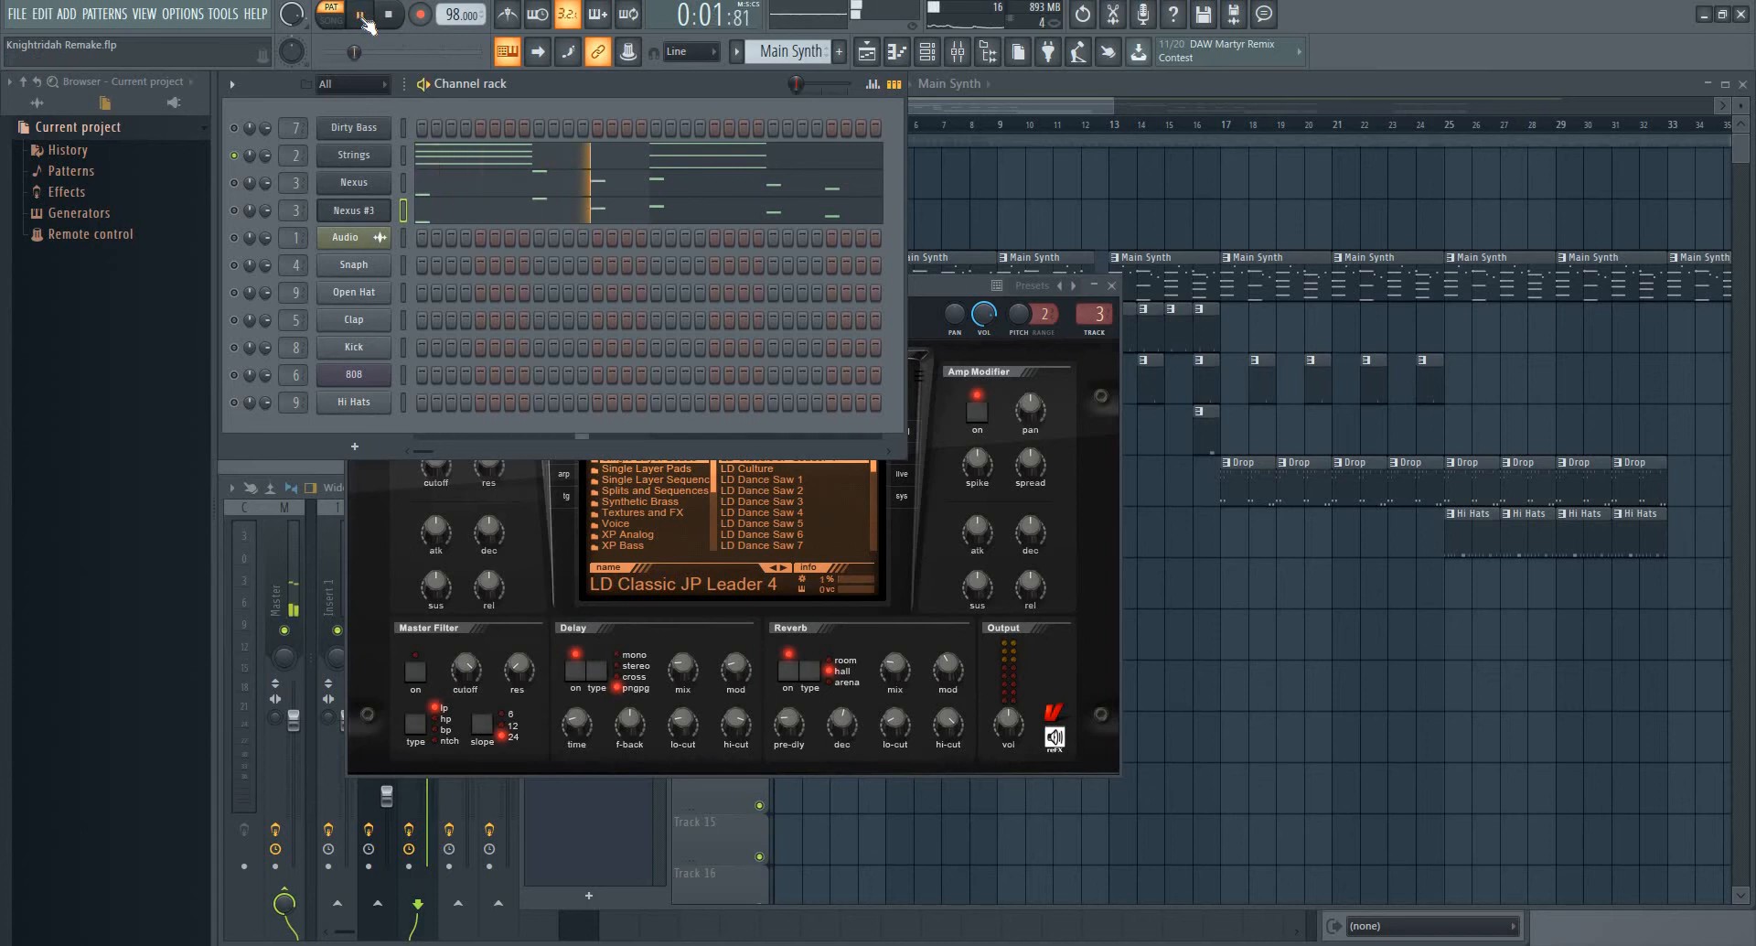
Unmute the Nexus and Nexus #3 channels during playback, then stop the pattern
left_click(235, 184)
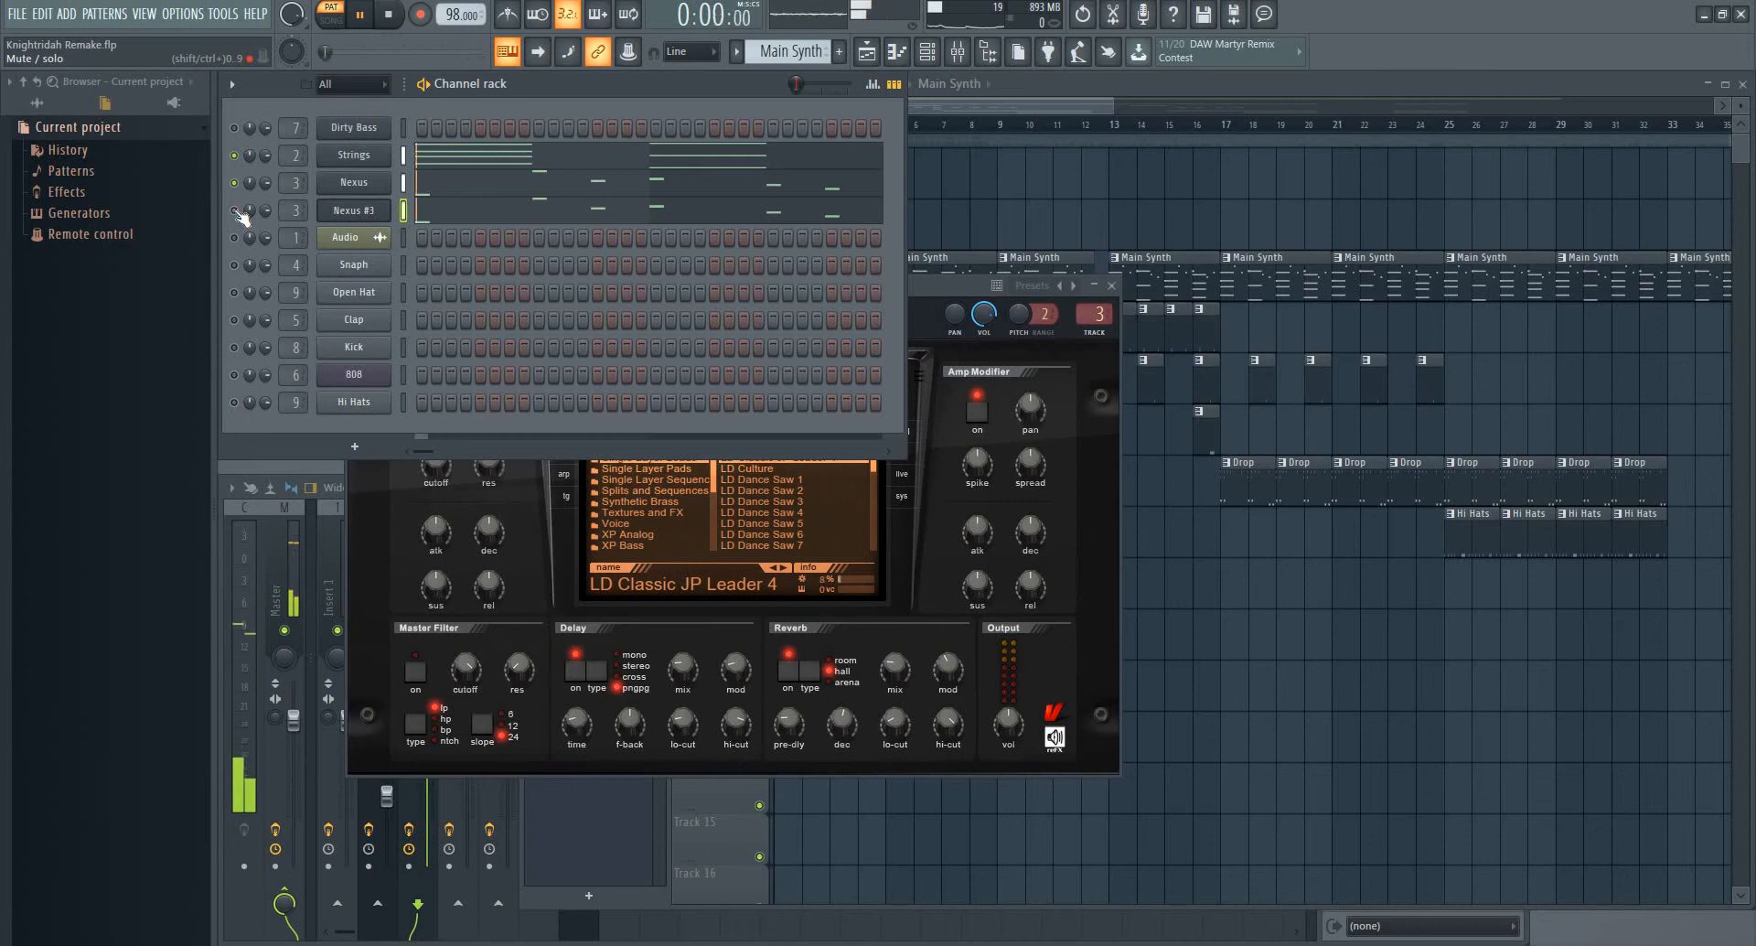
left_click(236, 210)
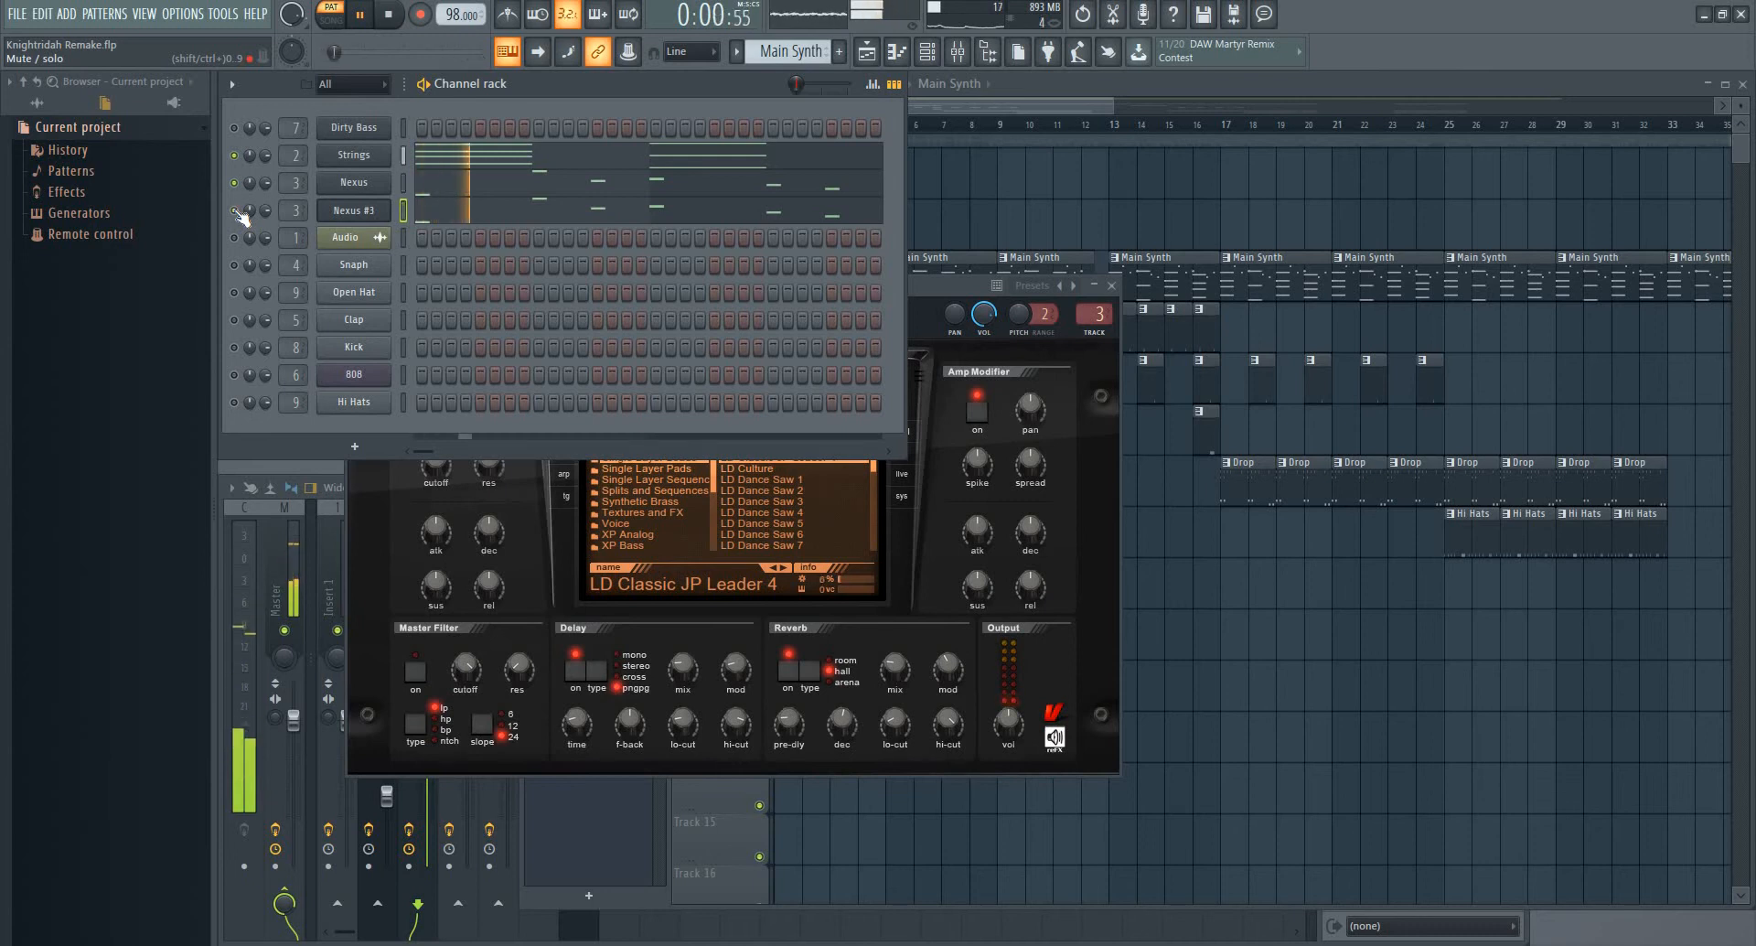
left_click(391, 15)
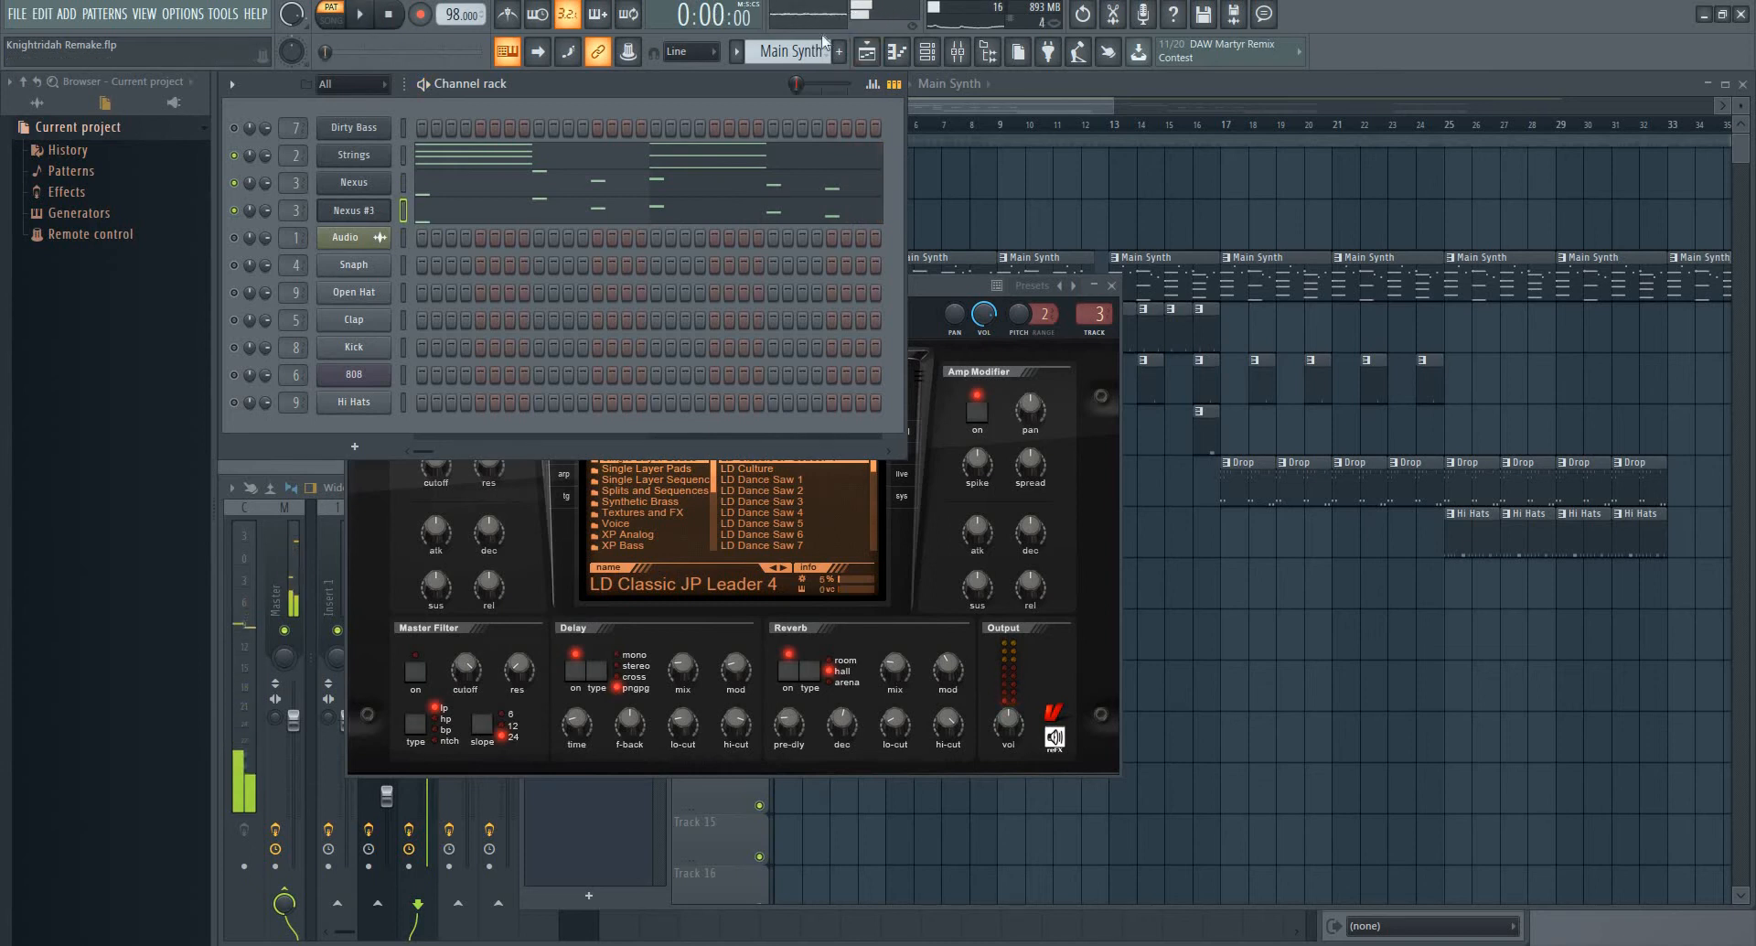
Select the Snaph pattern and bring the playlist to the front
left_click(801, 55)
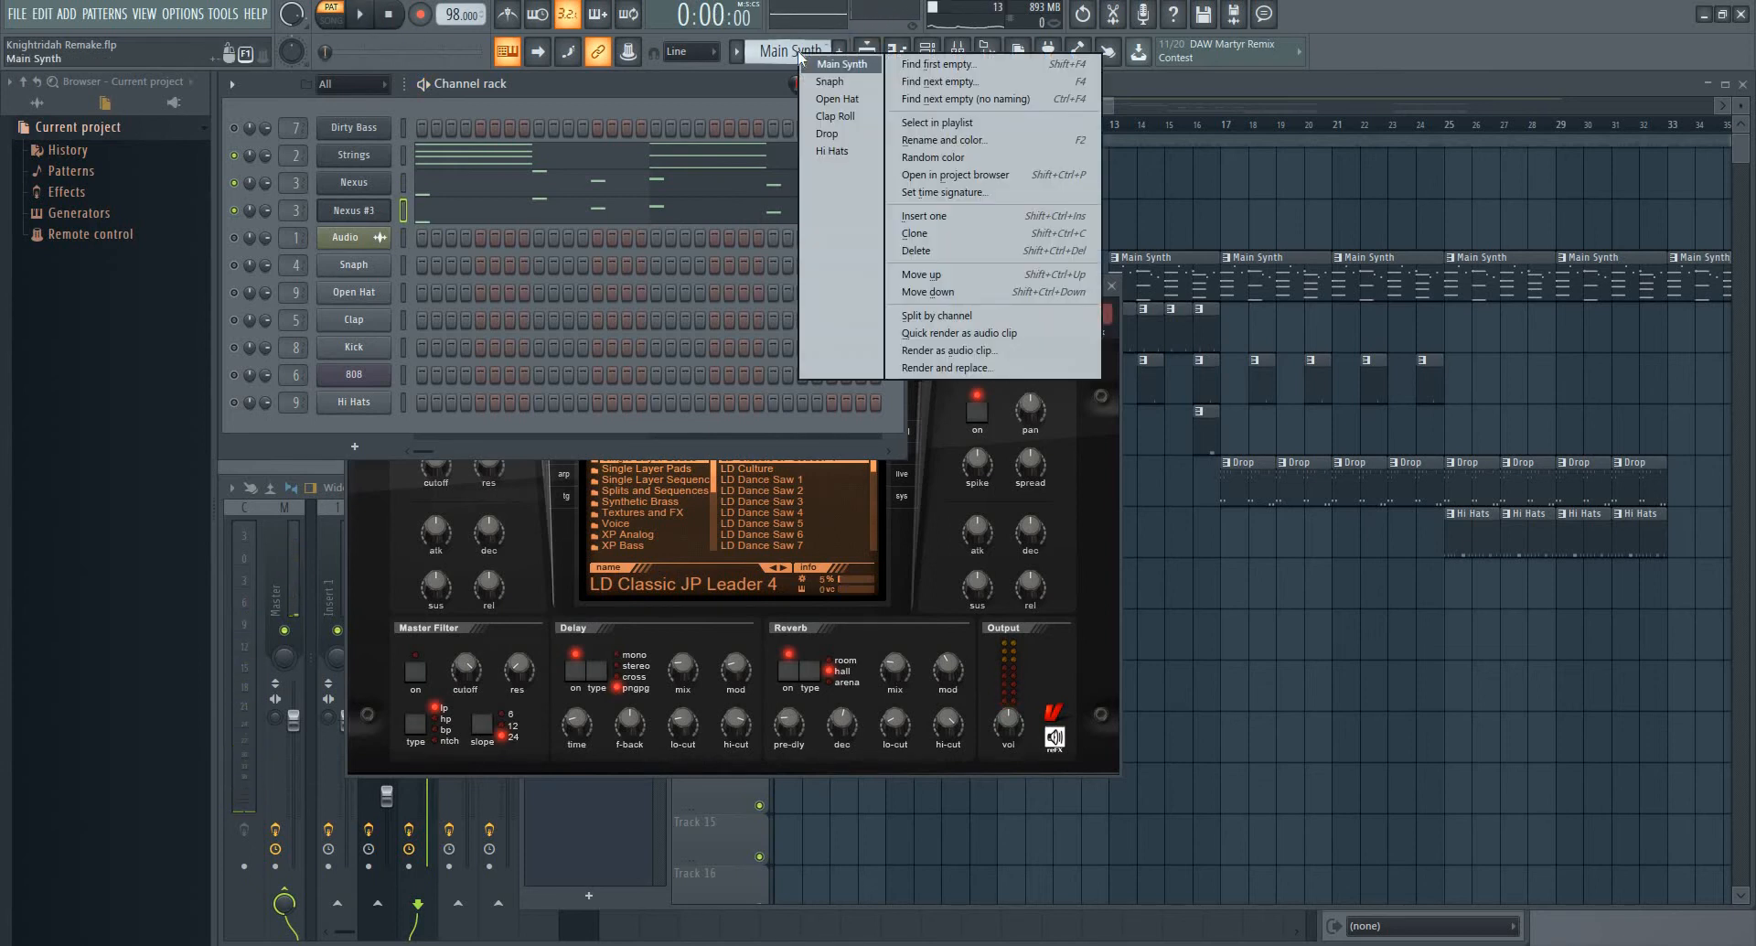
left_click(856, 88)
left_click(1234, 88)
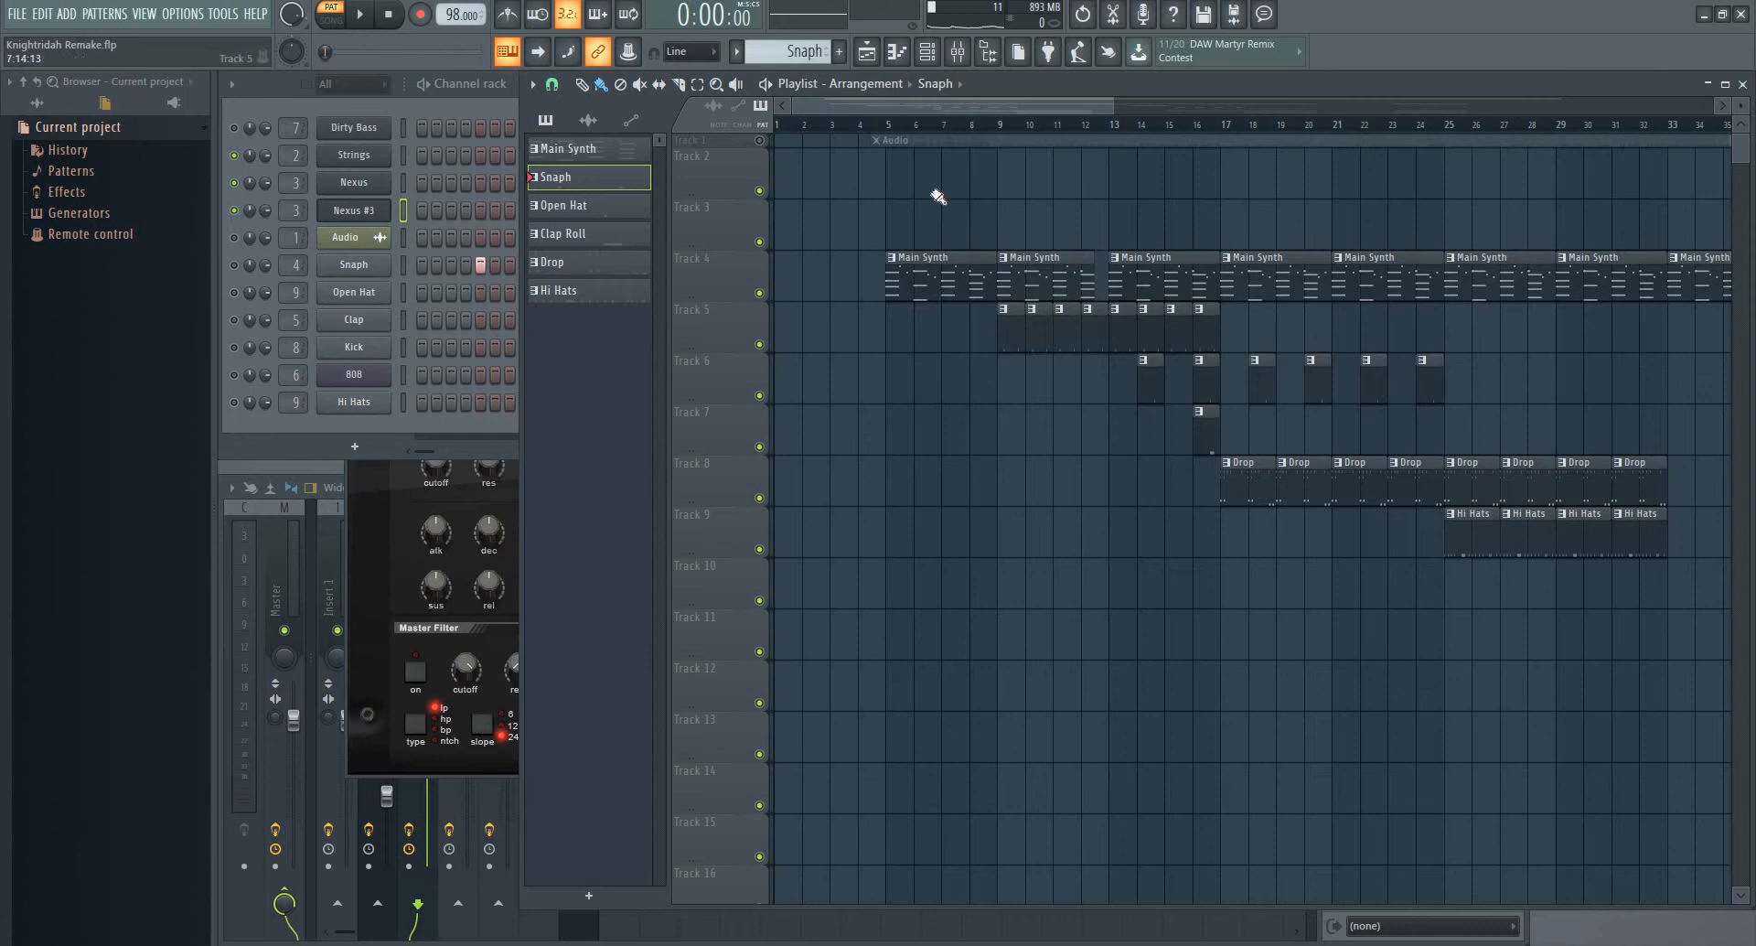
Unmute the Snaph channel and play the arrangement in song mode from bar 9
left_click(1006, 134)
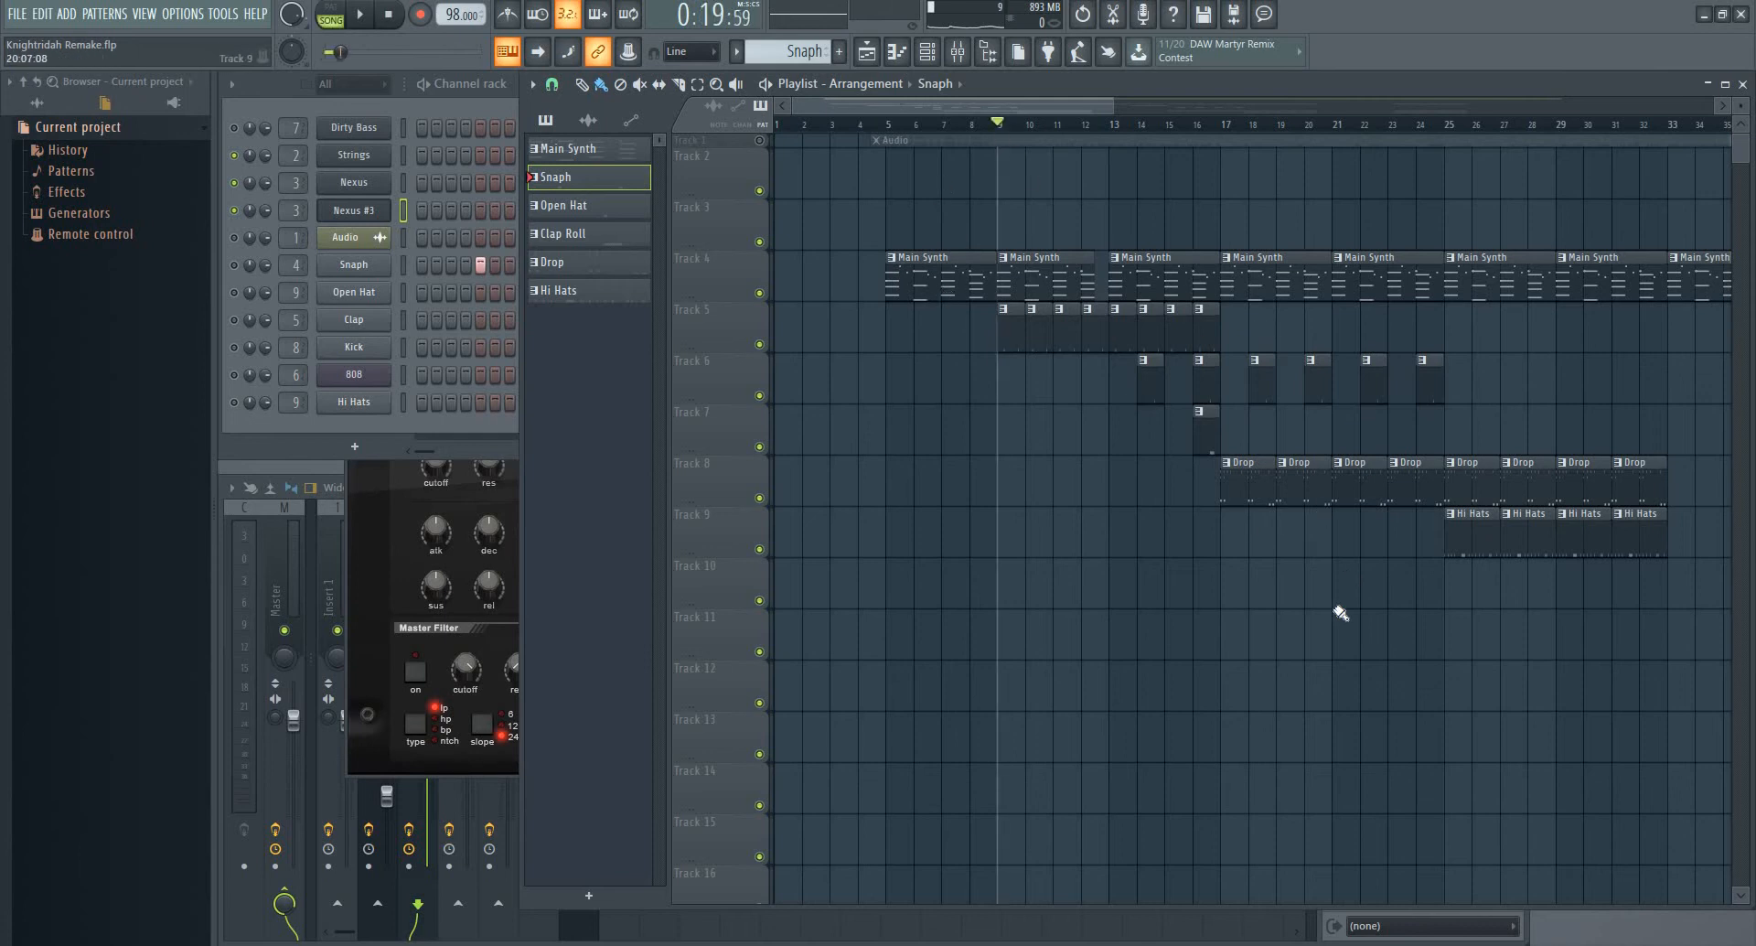
key("space")
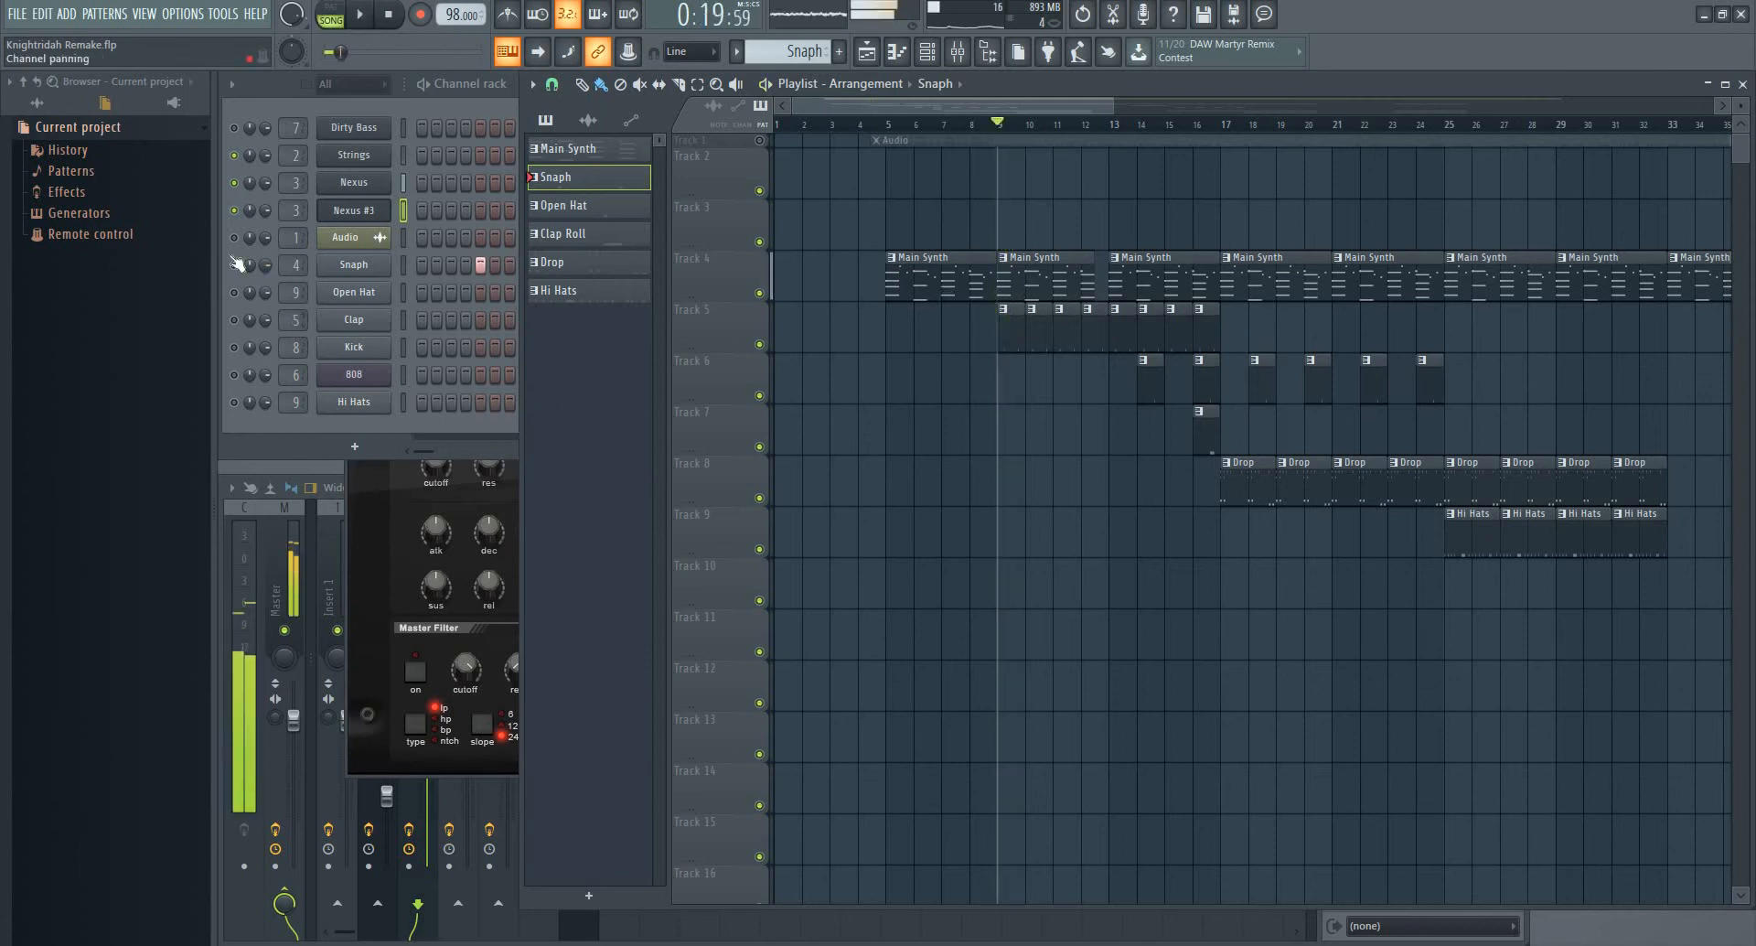
key("space")
left_click(237, 268)
key("space")
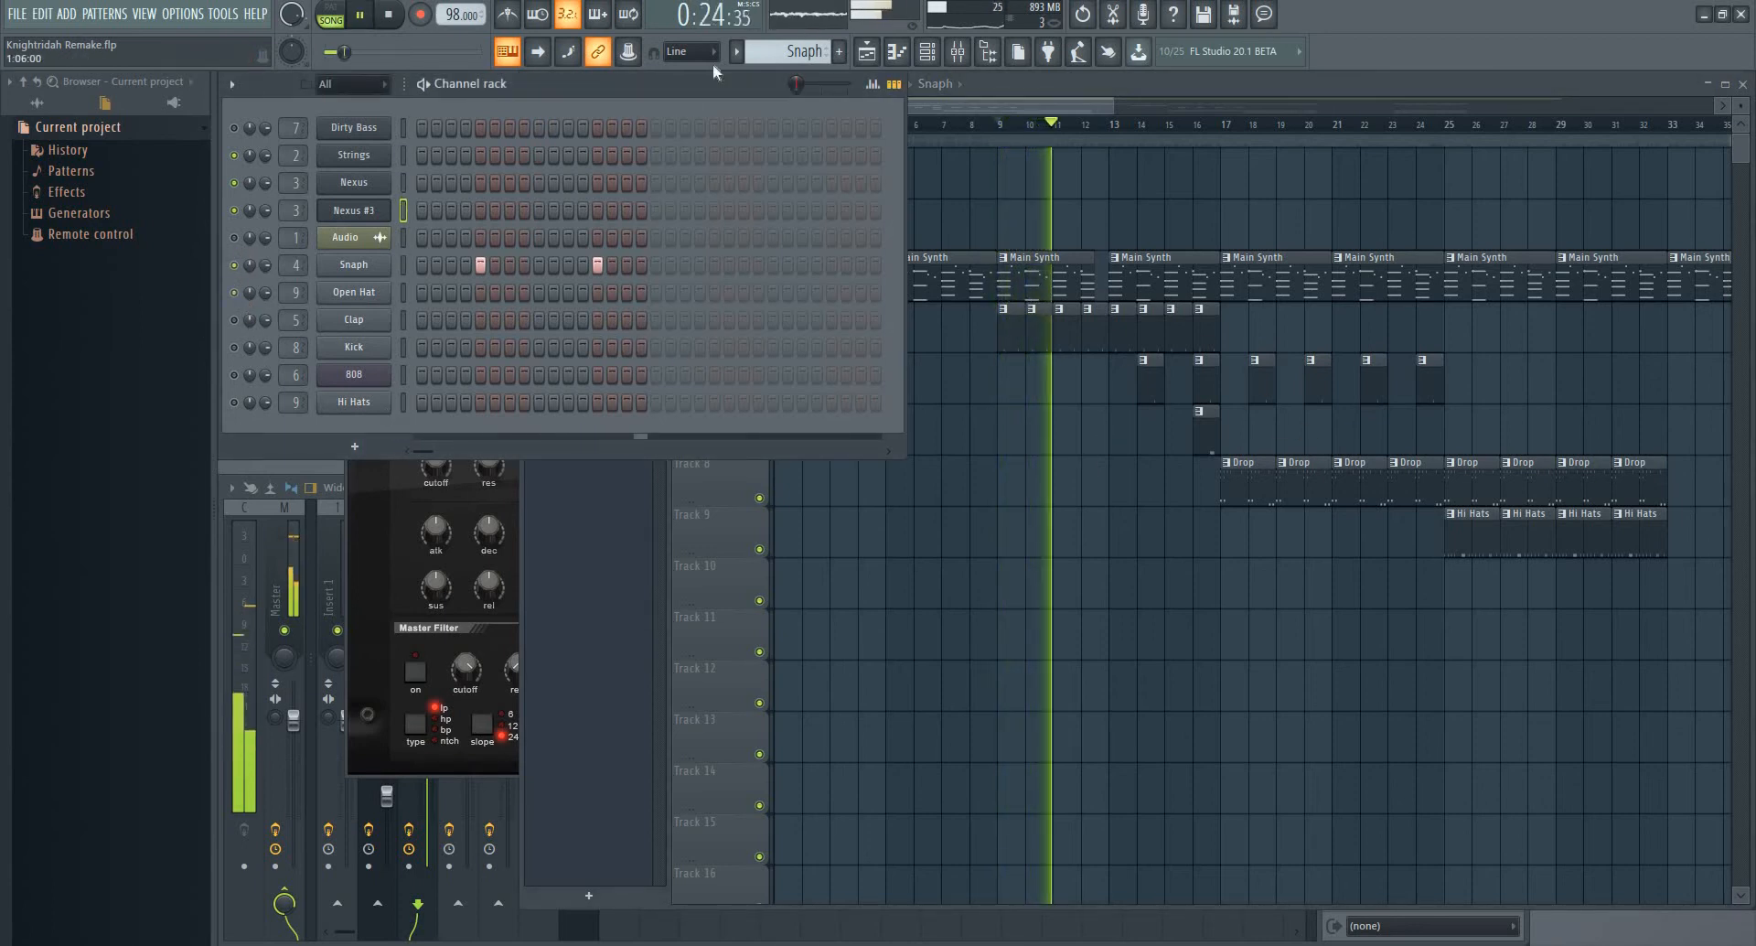
Select the Open Hat pattern and play it on its own in pattern mode
left_click(784, 45)
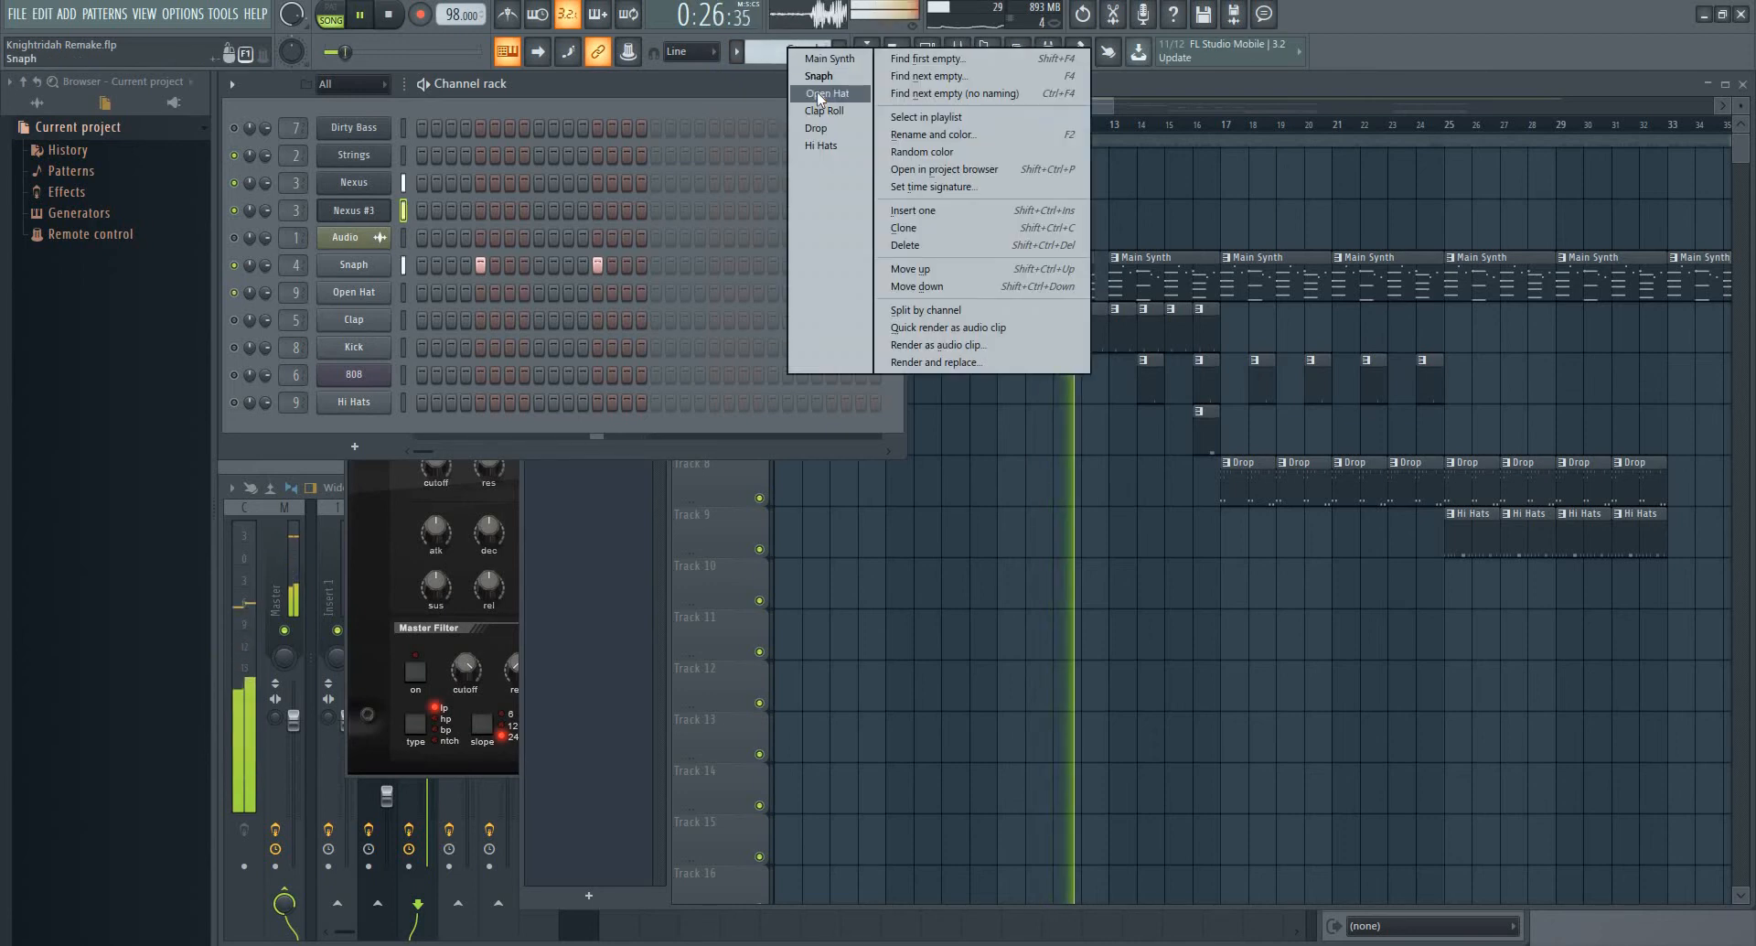
left_click(817, 99)
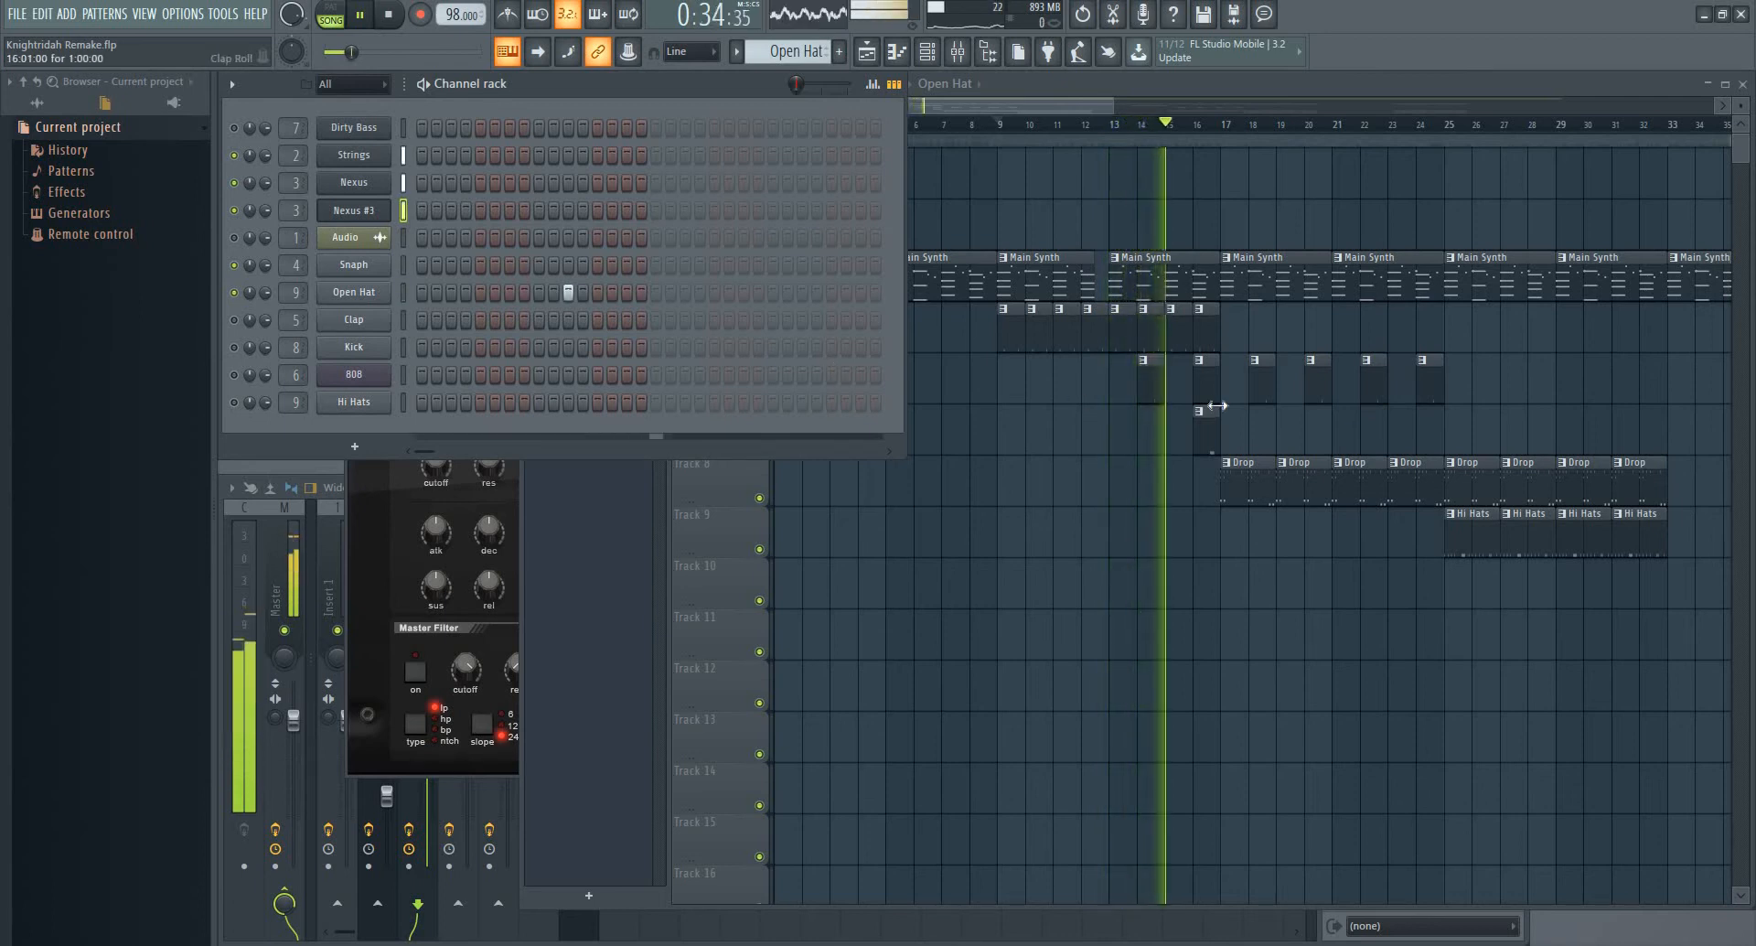
key("space")
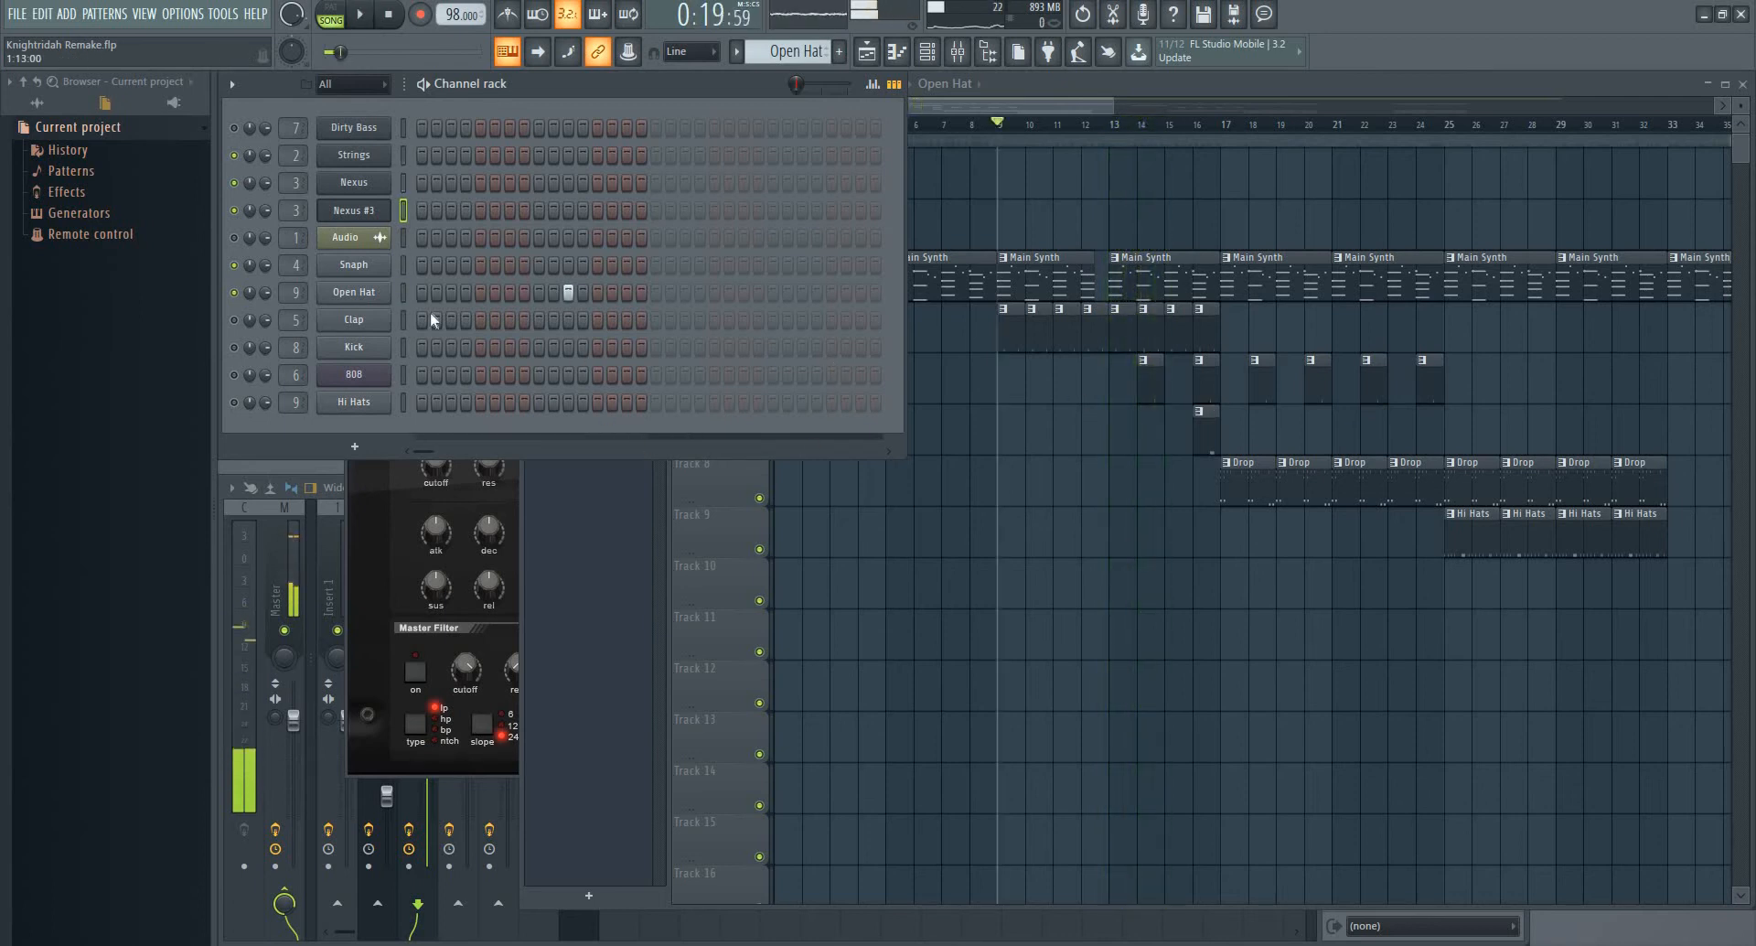
left_click(335, 13)
key("space")
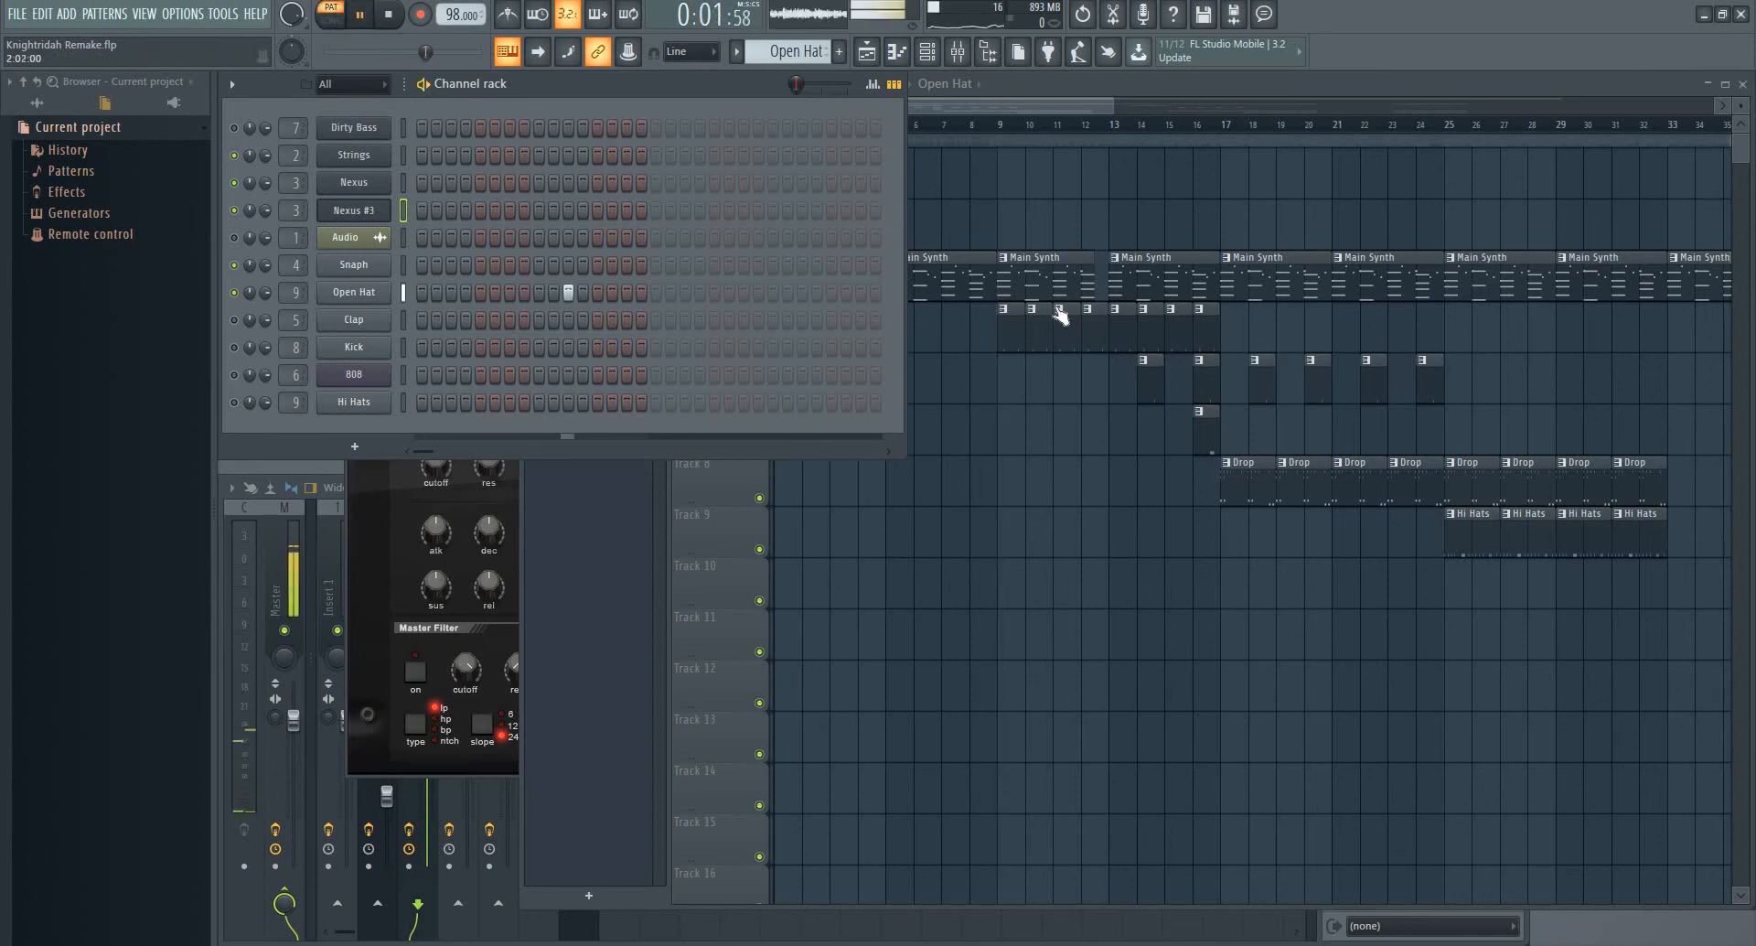
key("space")
Play the arrangement in song mode from just before the first Open Hat clip near bar 14, then stop
left_click(1138, 128)
key("space")
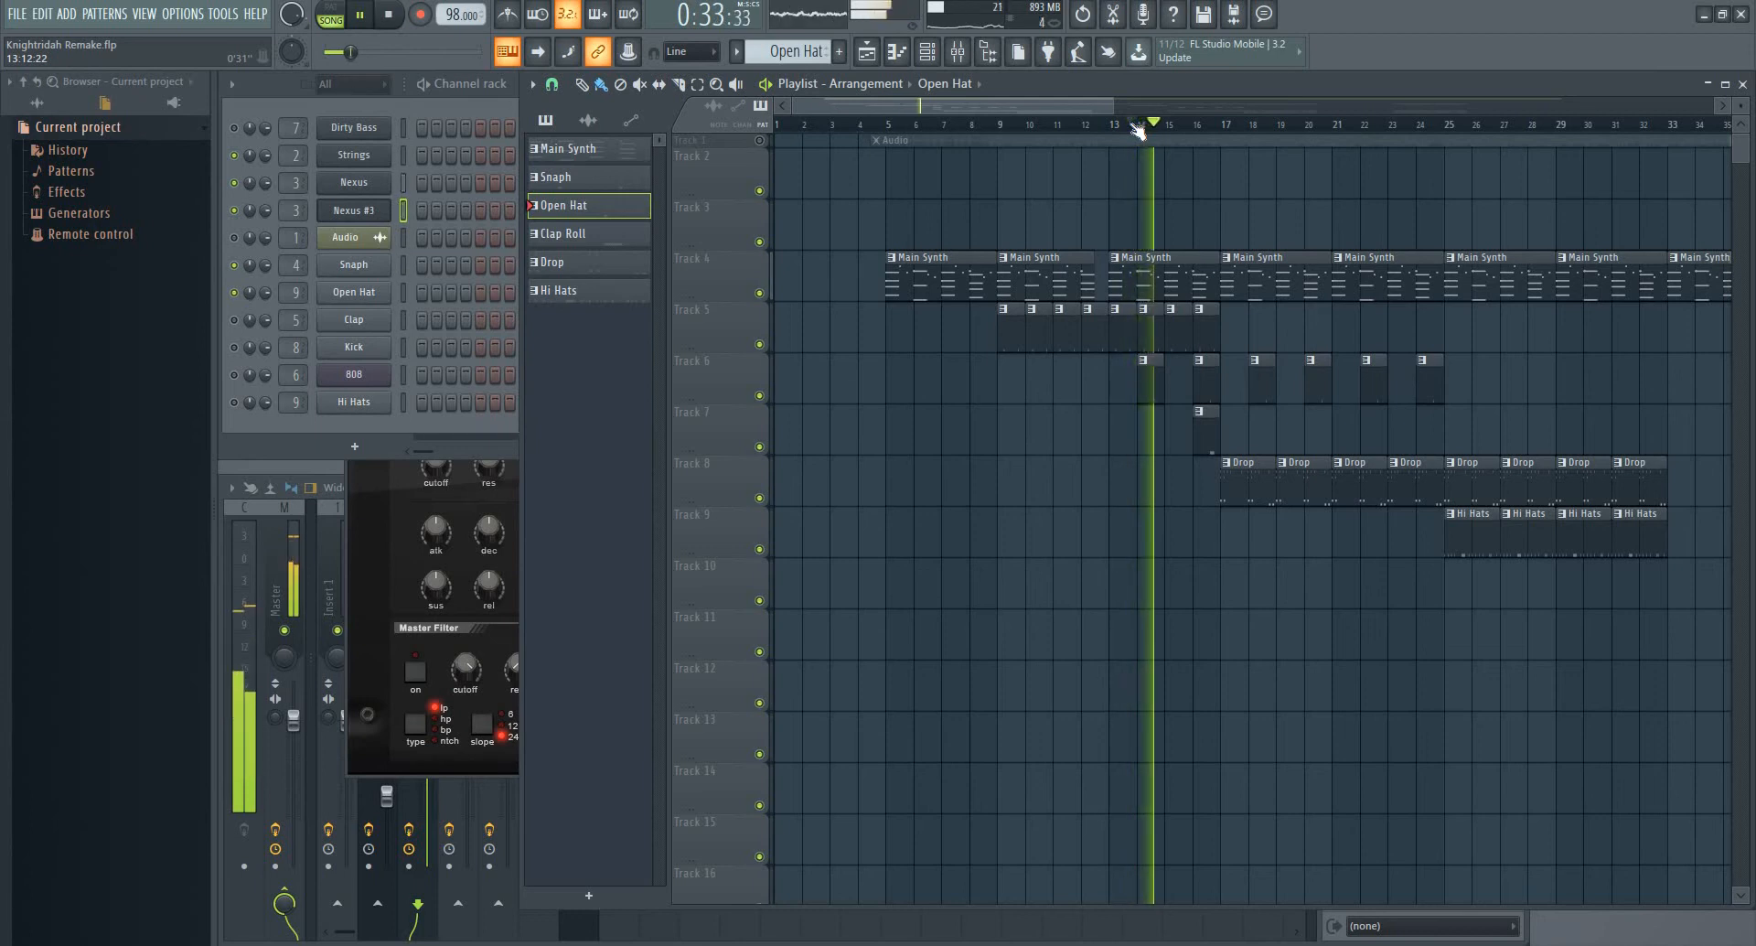
key("space")
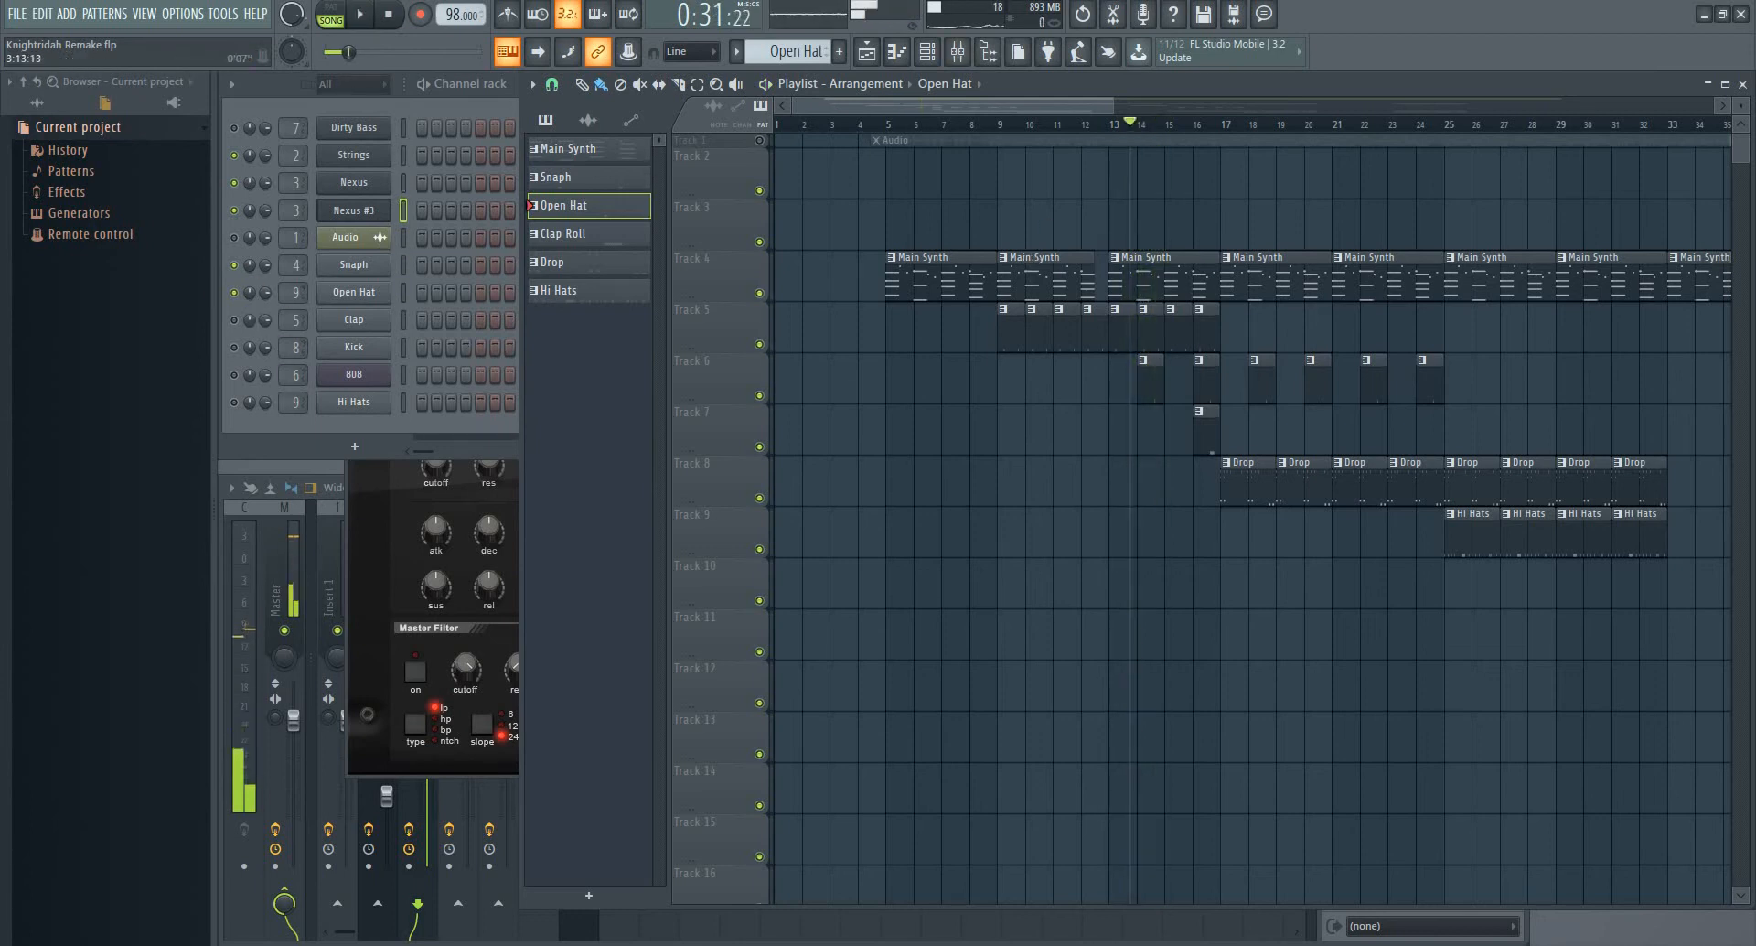
Select the Clap Roll pattern
left_click(789, 52)
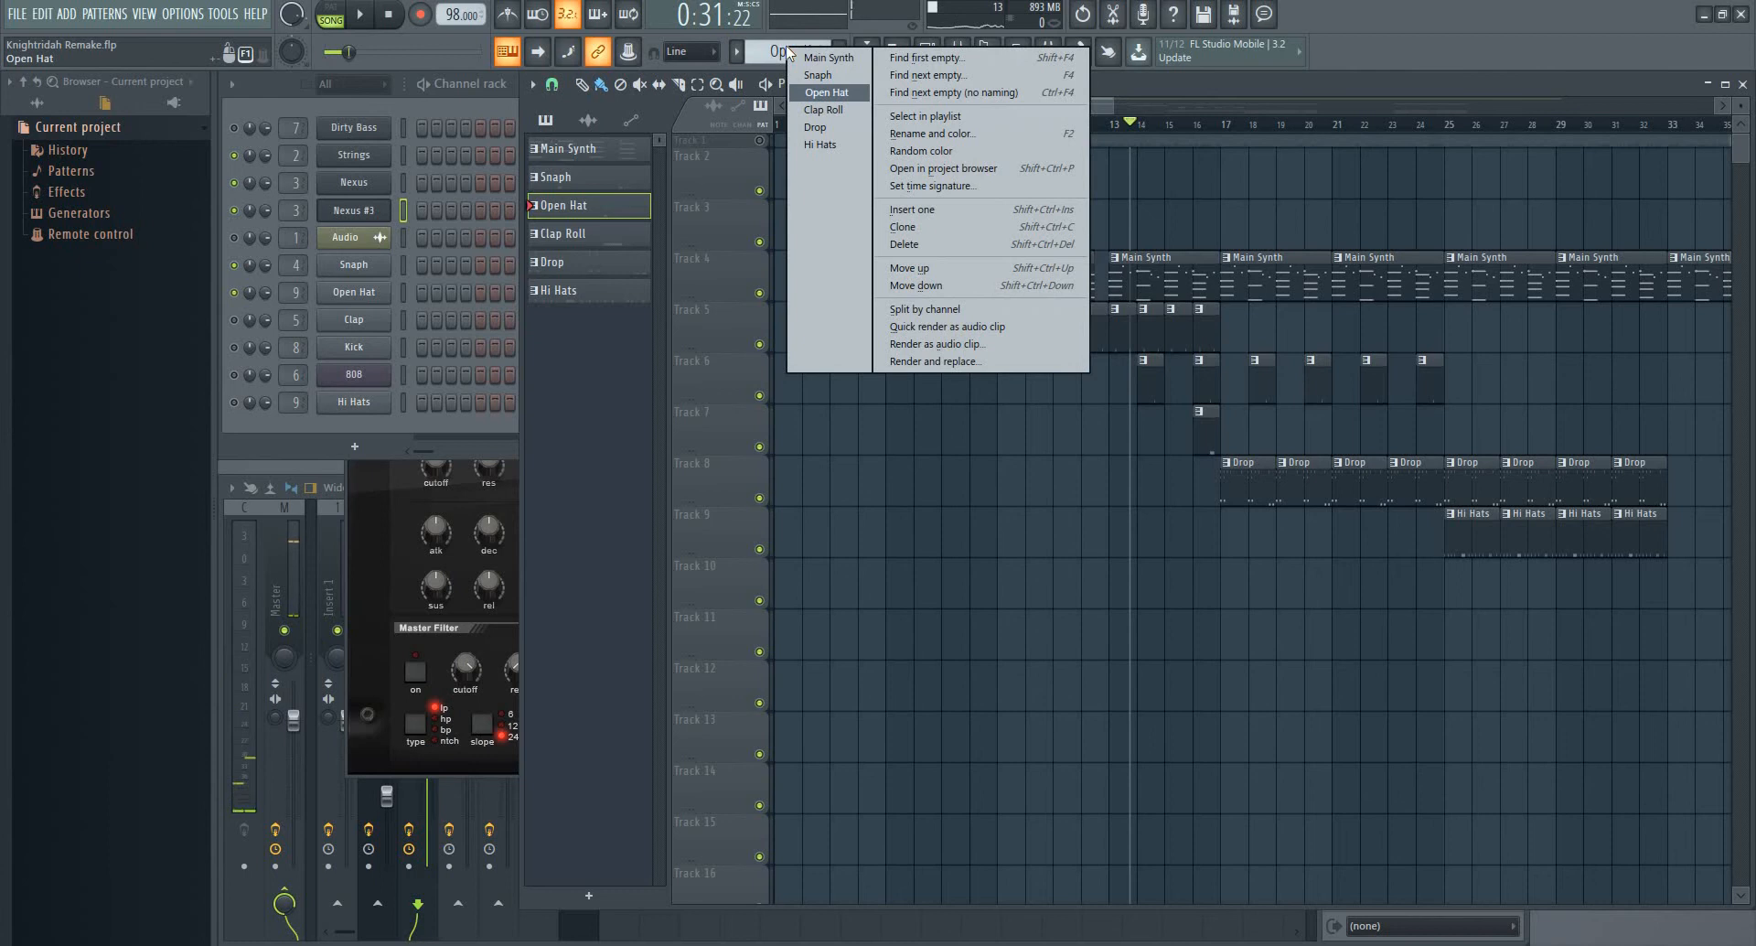
left_click(842, 111)
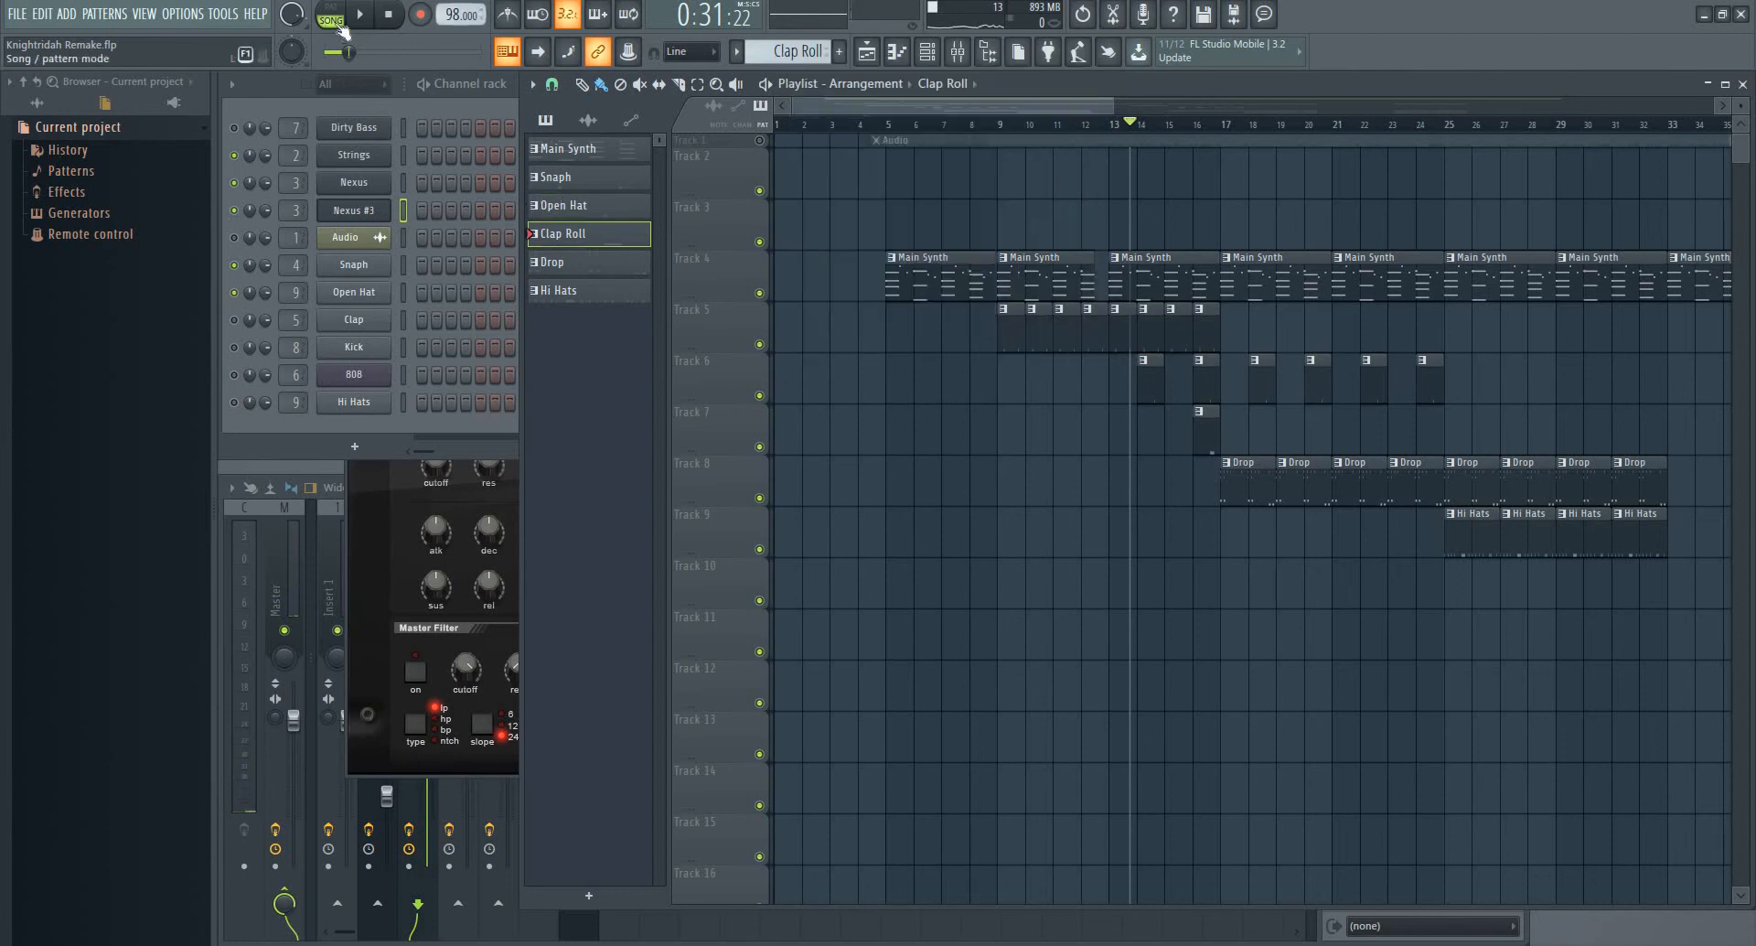
Play the Clap Roll pattern on its own in pattern mode, then set the song position to bar 16
left_click(341, 25)
key("space")
left_click(437, 101)
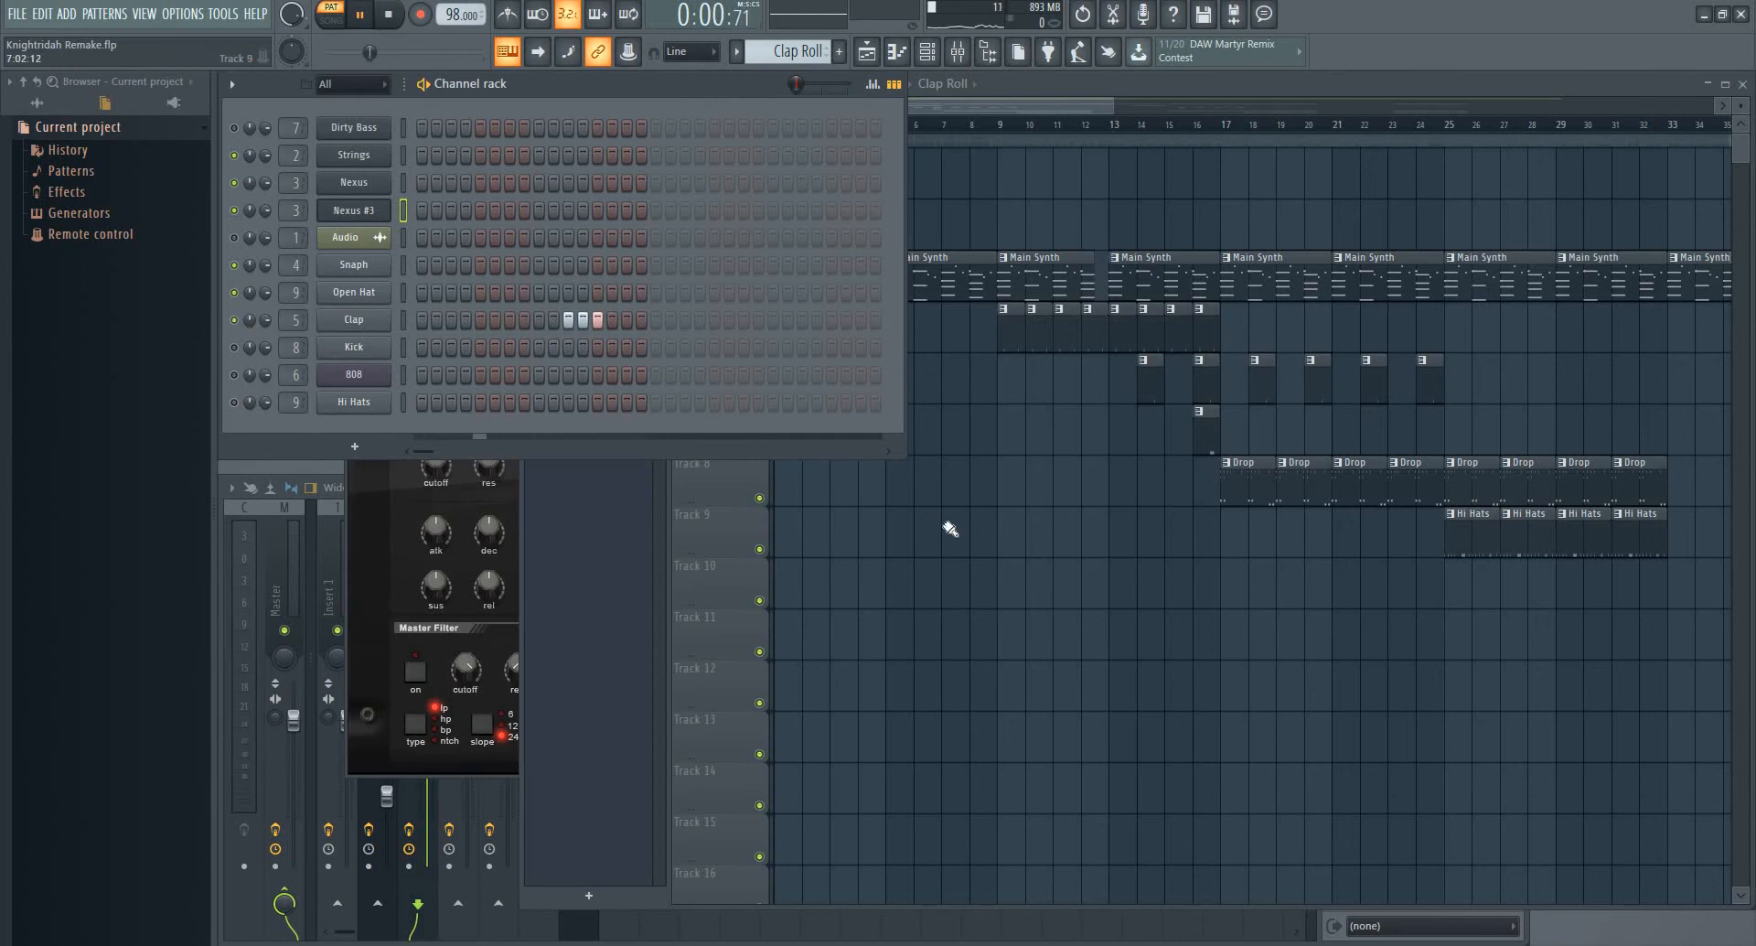
key("space")
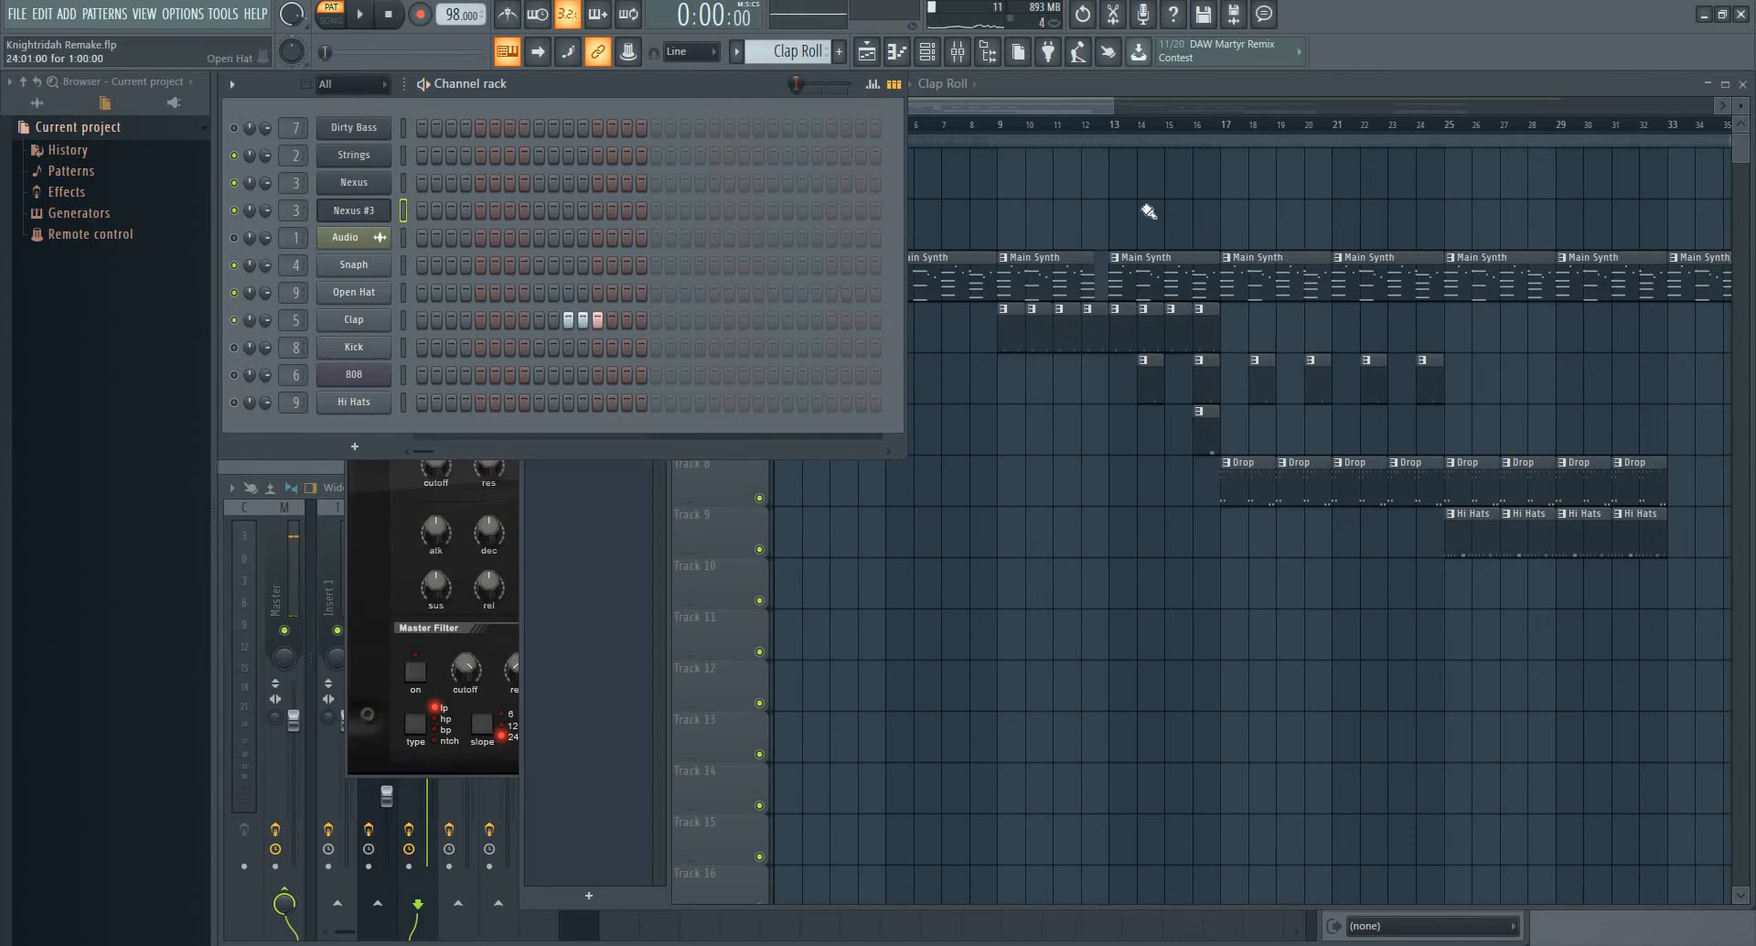
left_click(1203, 130)
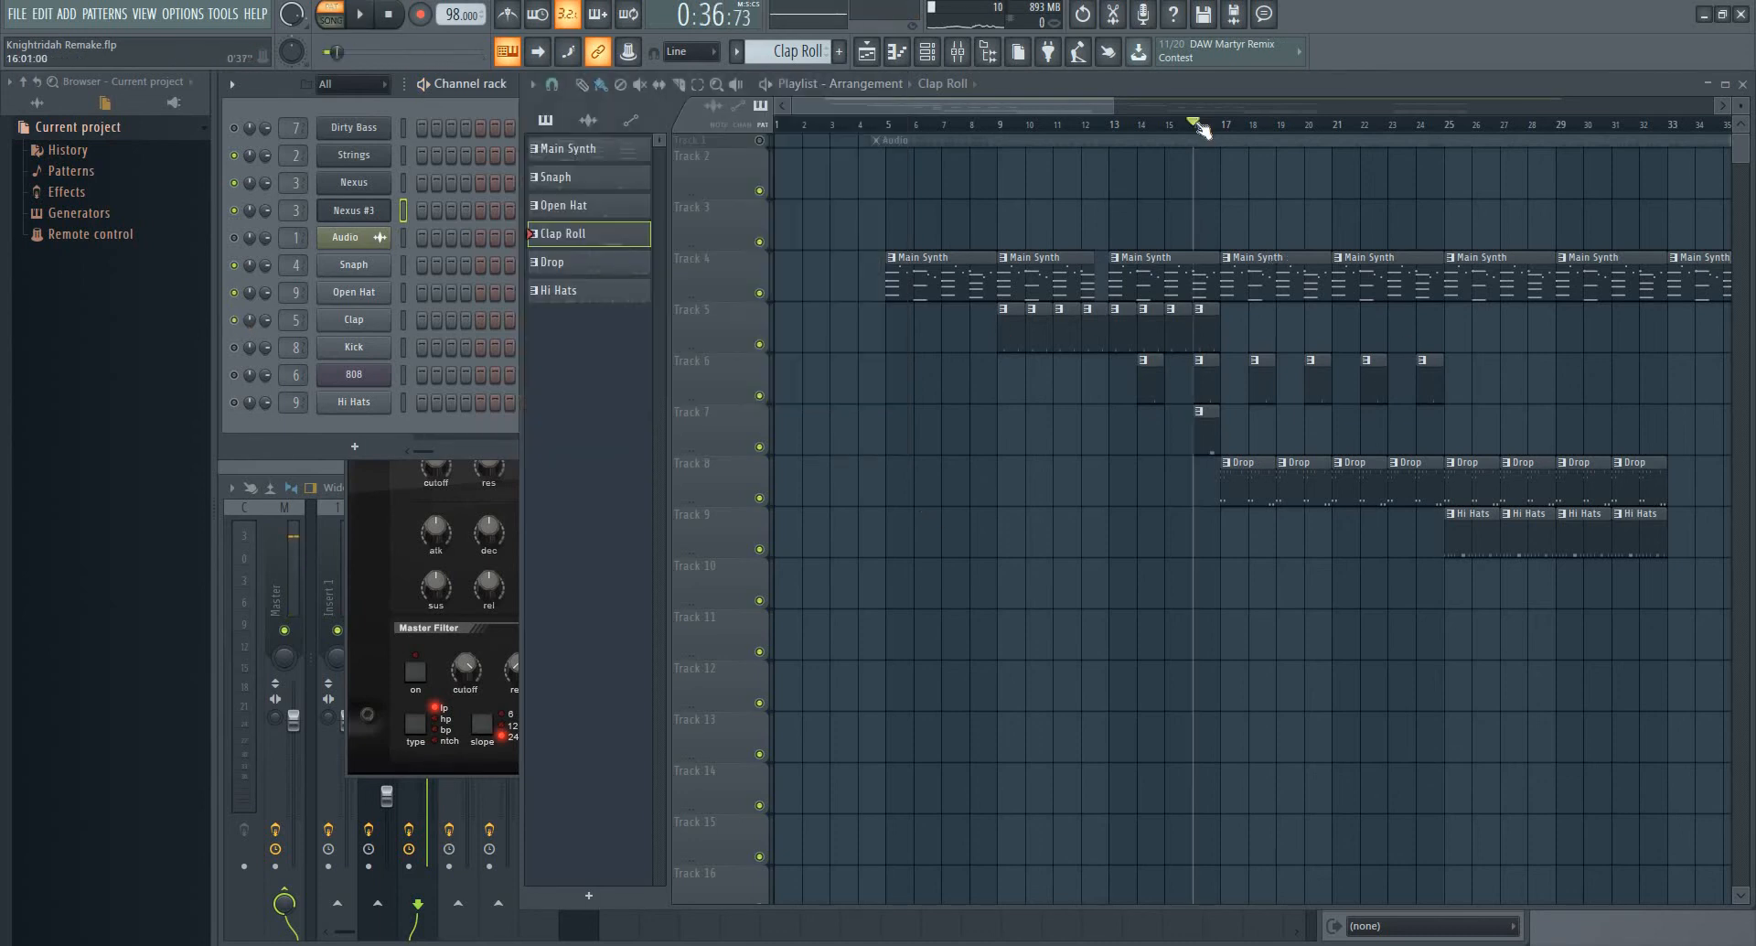
Select the Drop pattern and solo the Dirty Bass channel
left_click(787, 52)
left_click(838, 125)
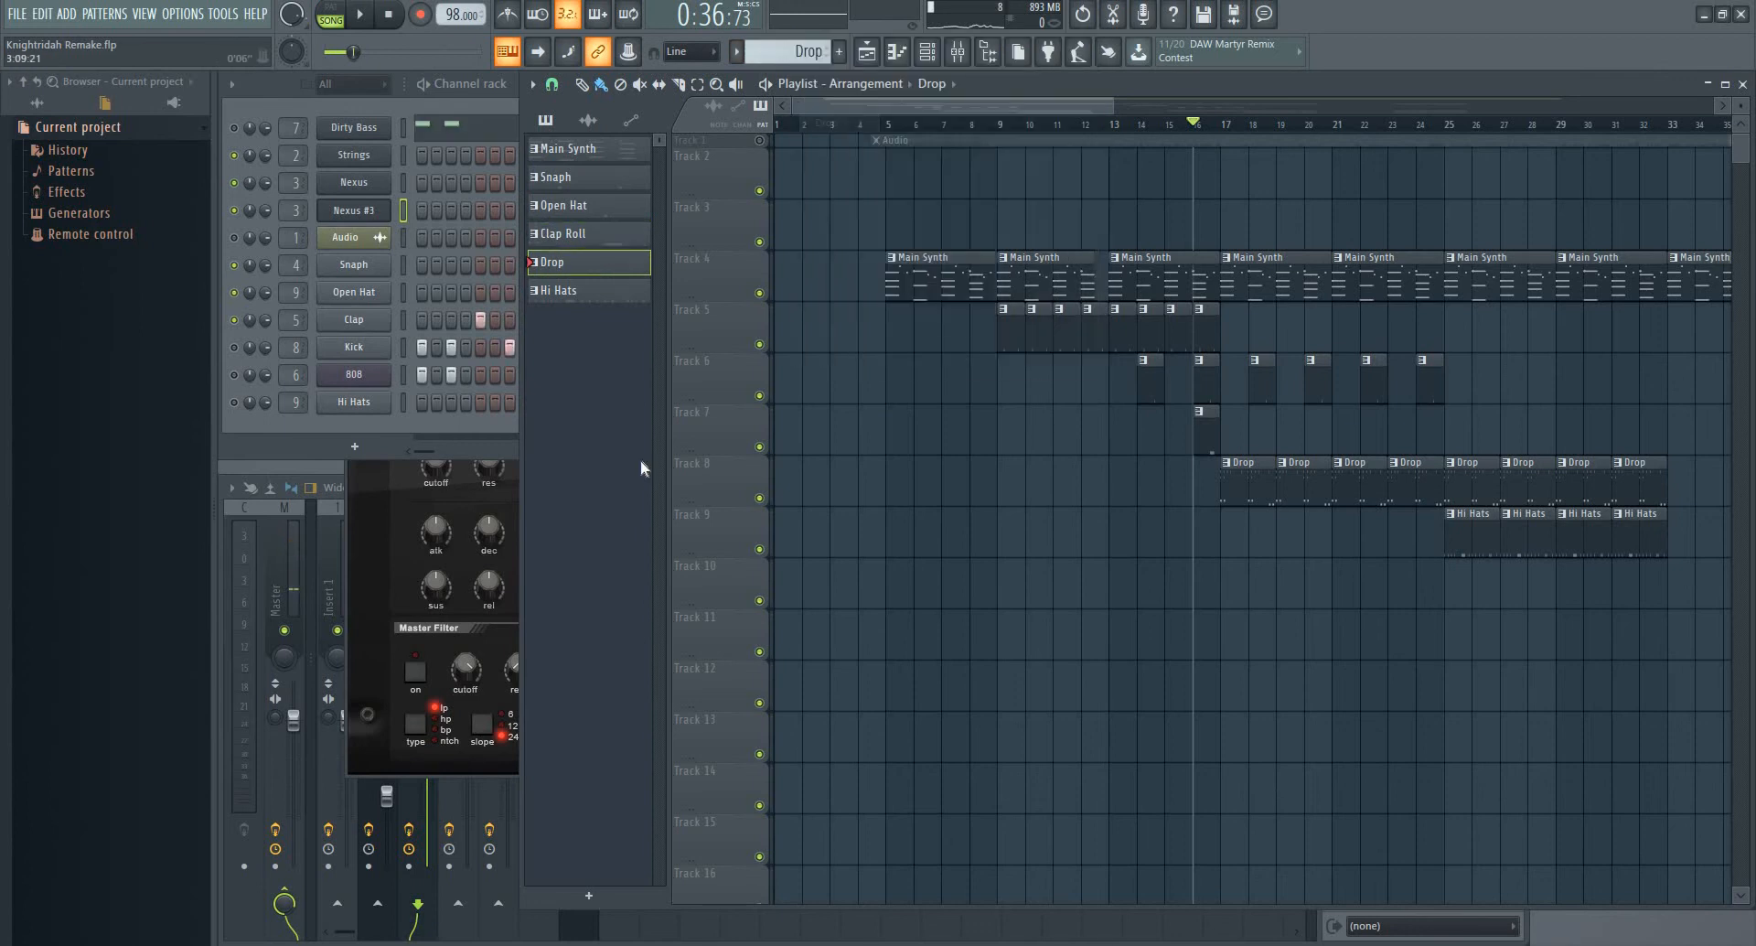
left_click(473, 108)
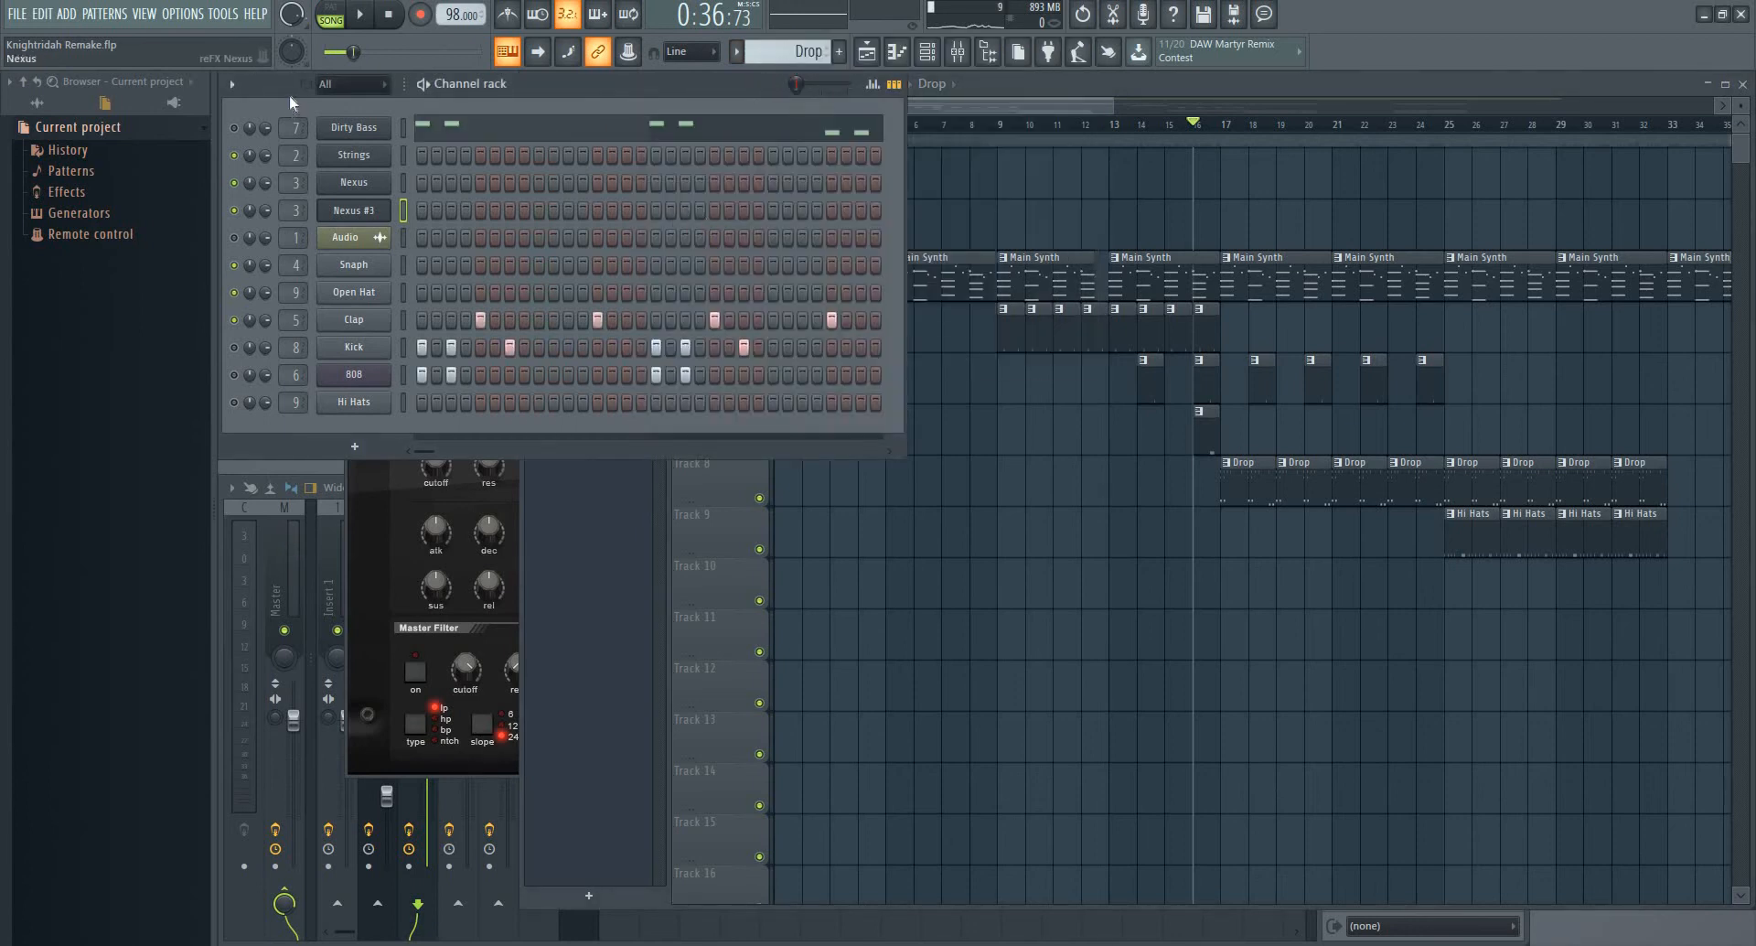
right_click(235, 128)
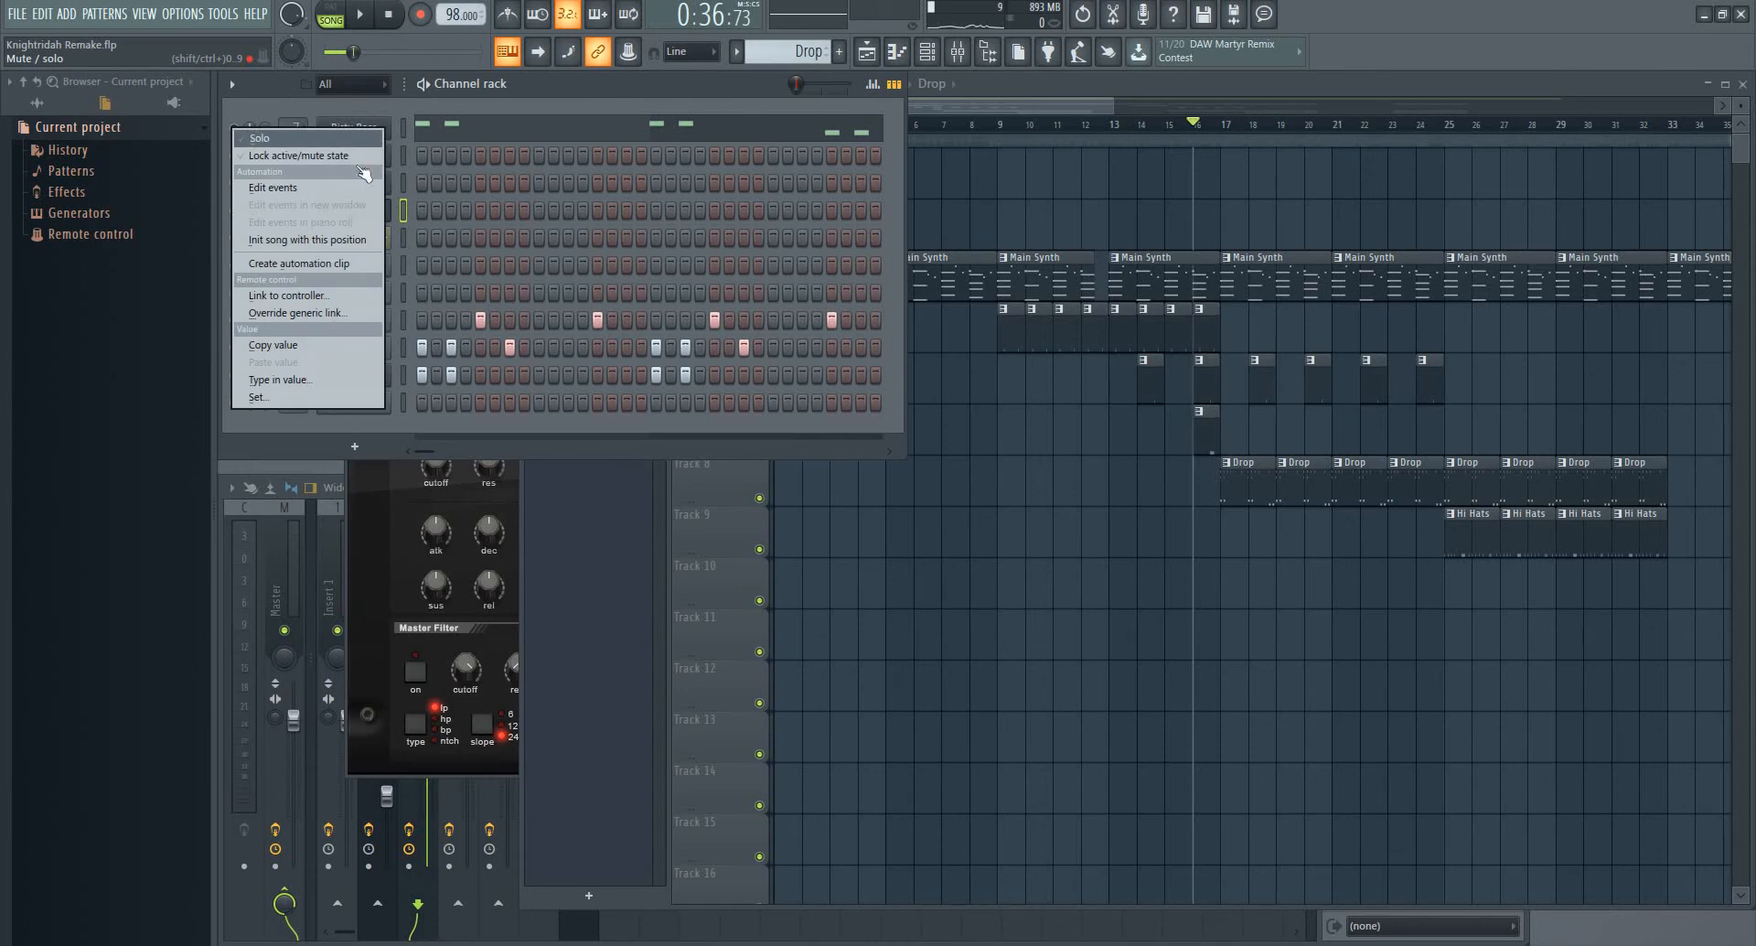
left_click(346, 139)
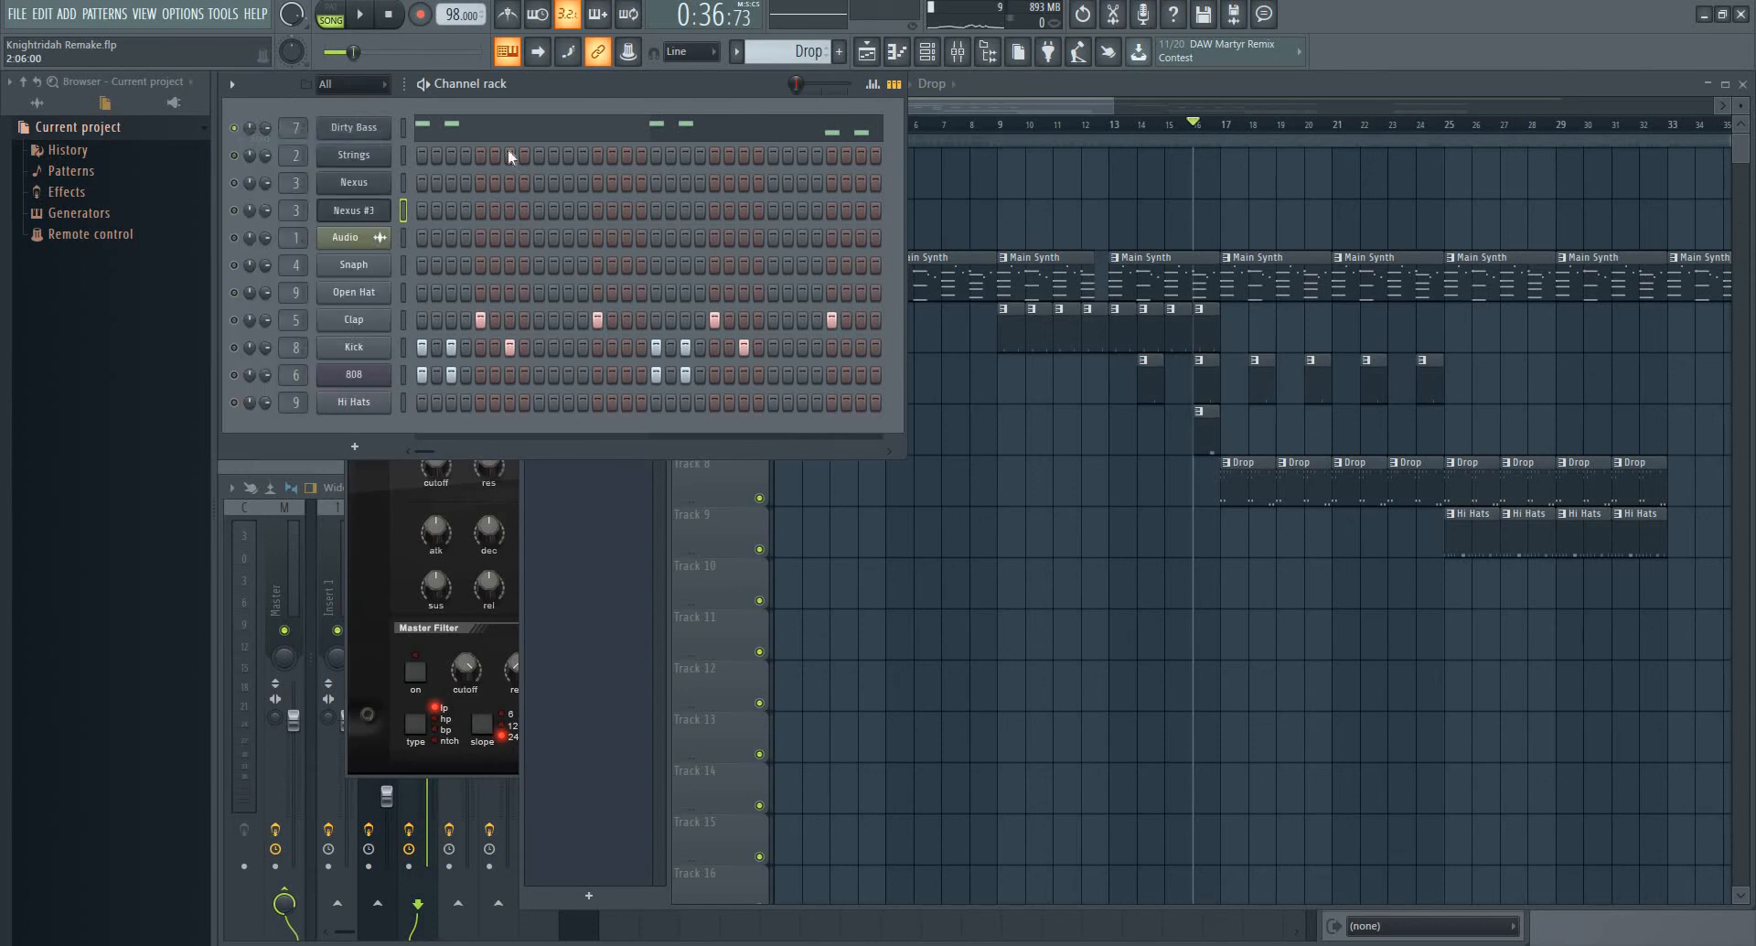
Audition the Drop pattern in pattern mode, bringing in the Clap, Kick and 808 channels one after another
left_click(332, 13)
key("space")
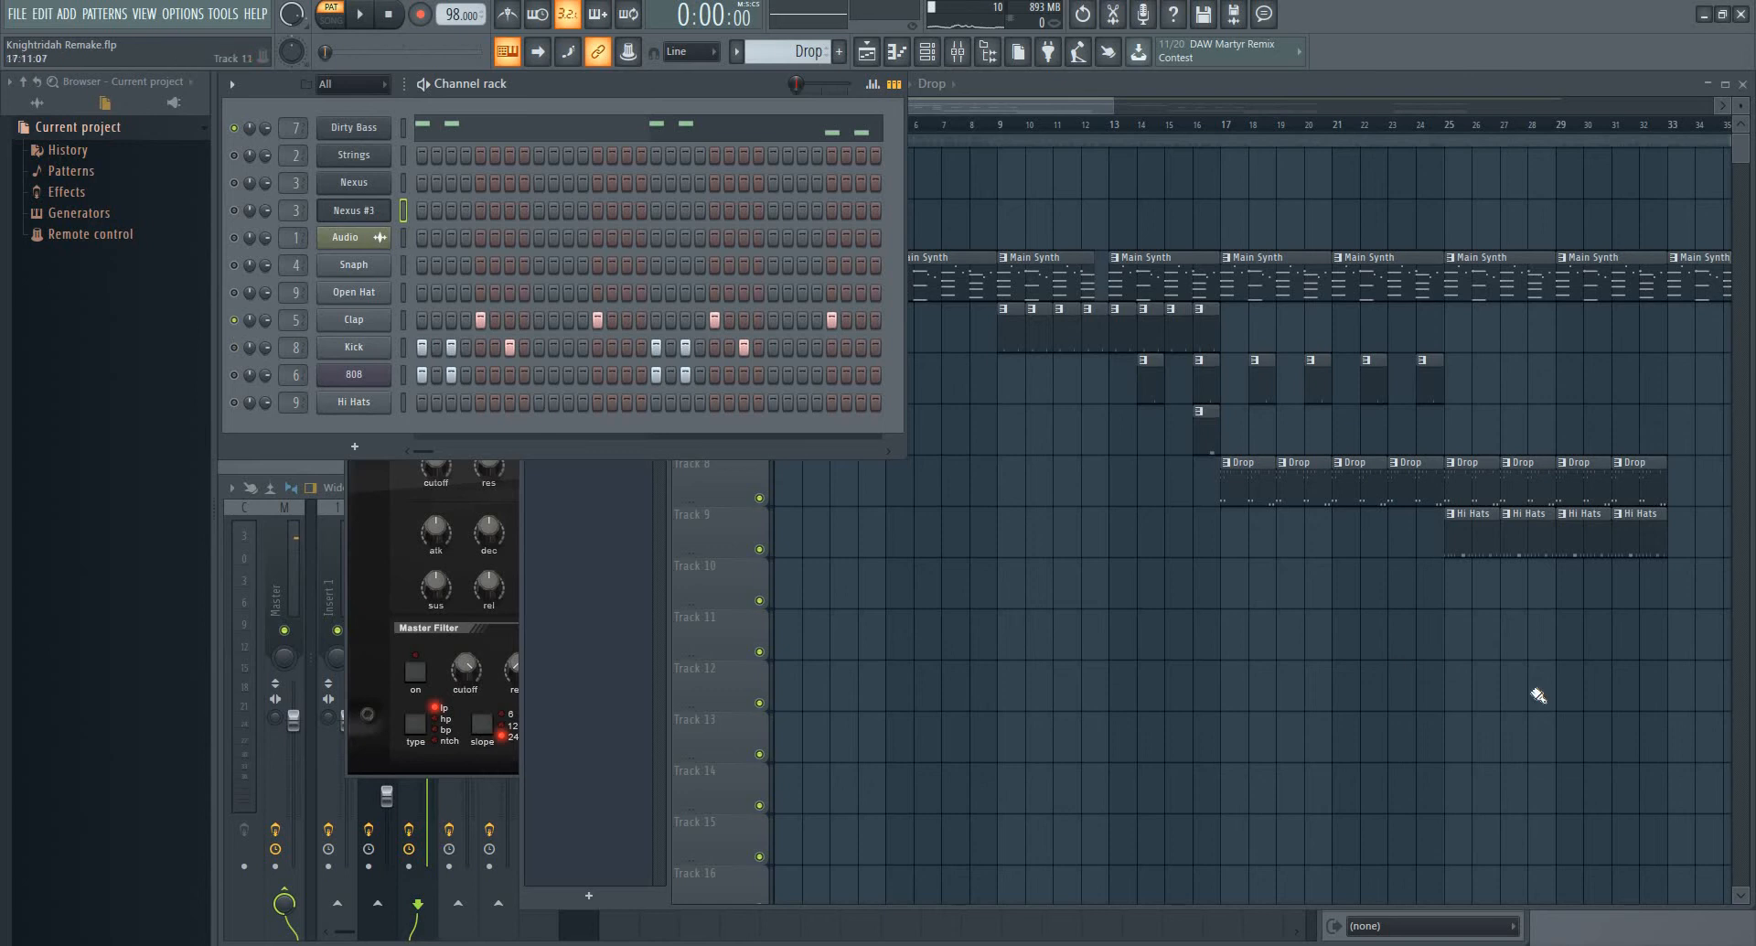
key("space")
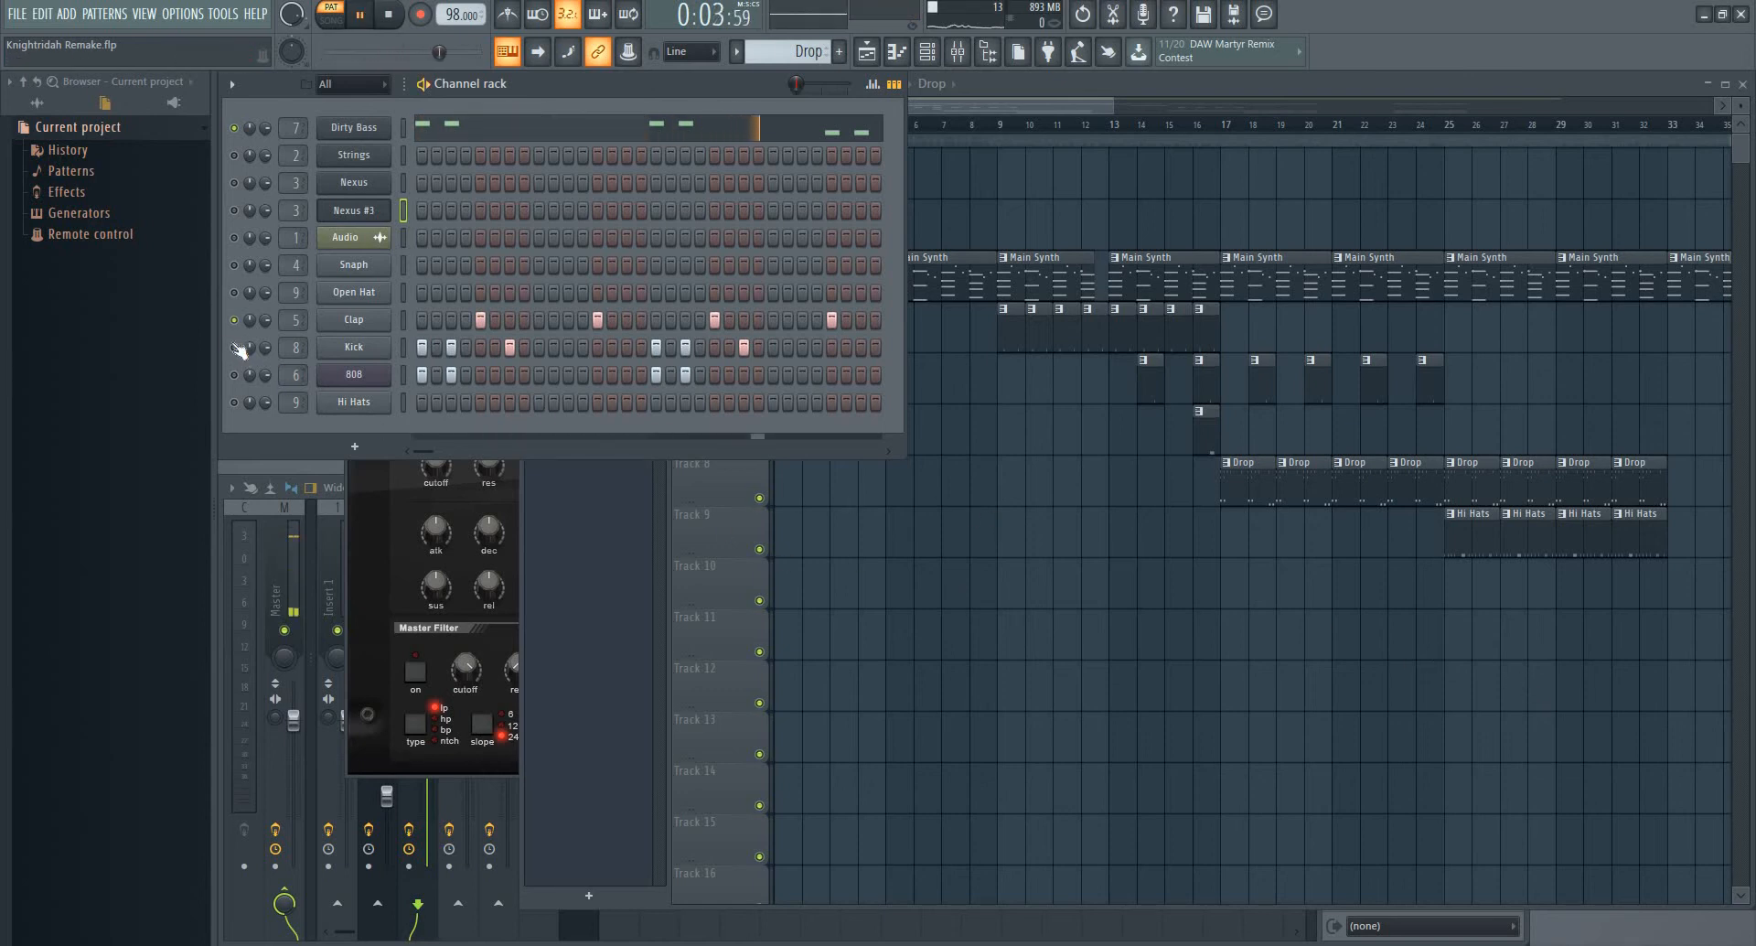
key("space")
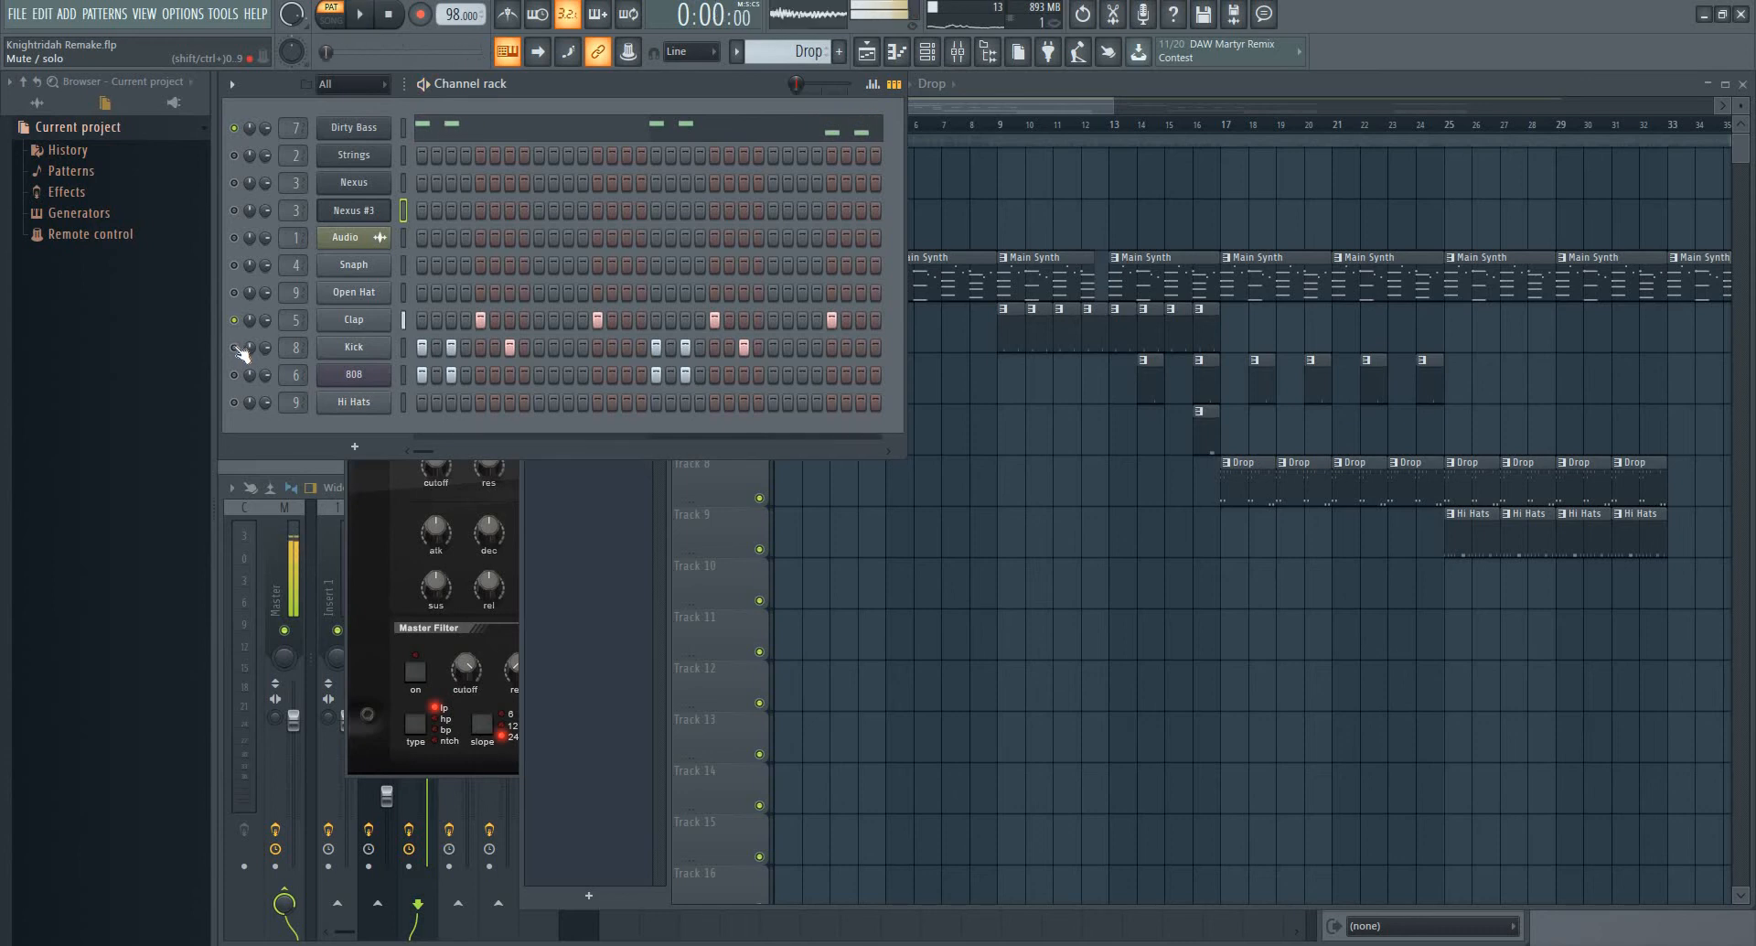
key("space")
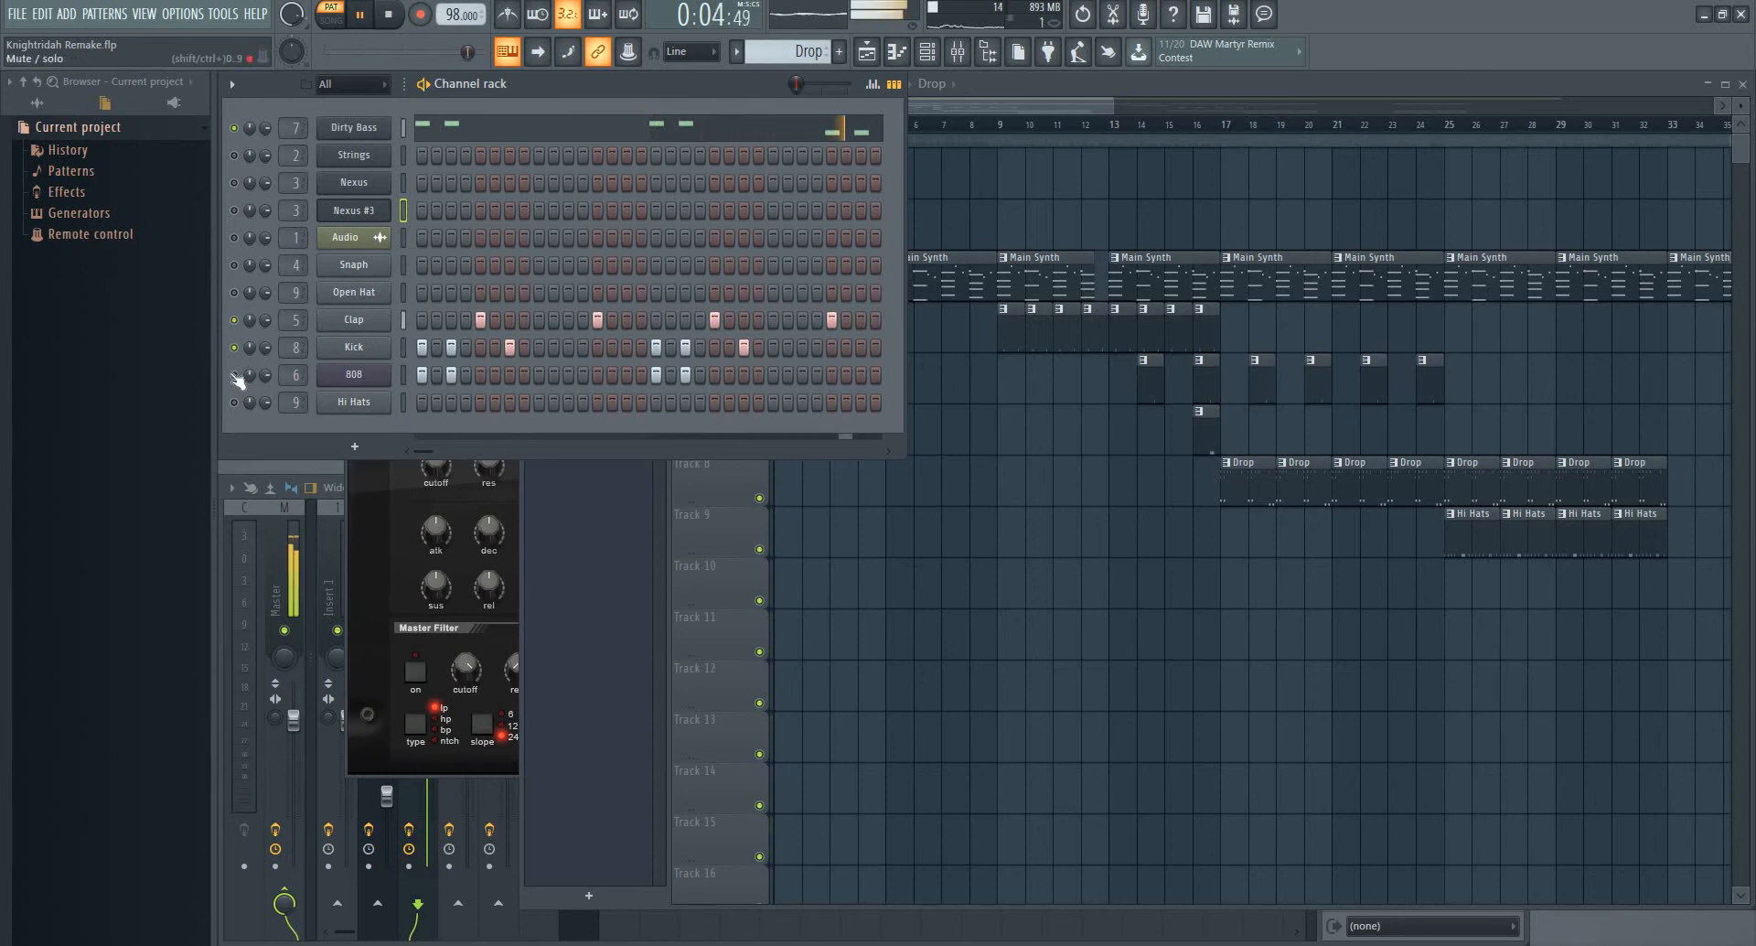
key("space")
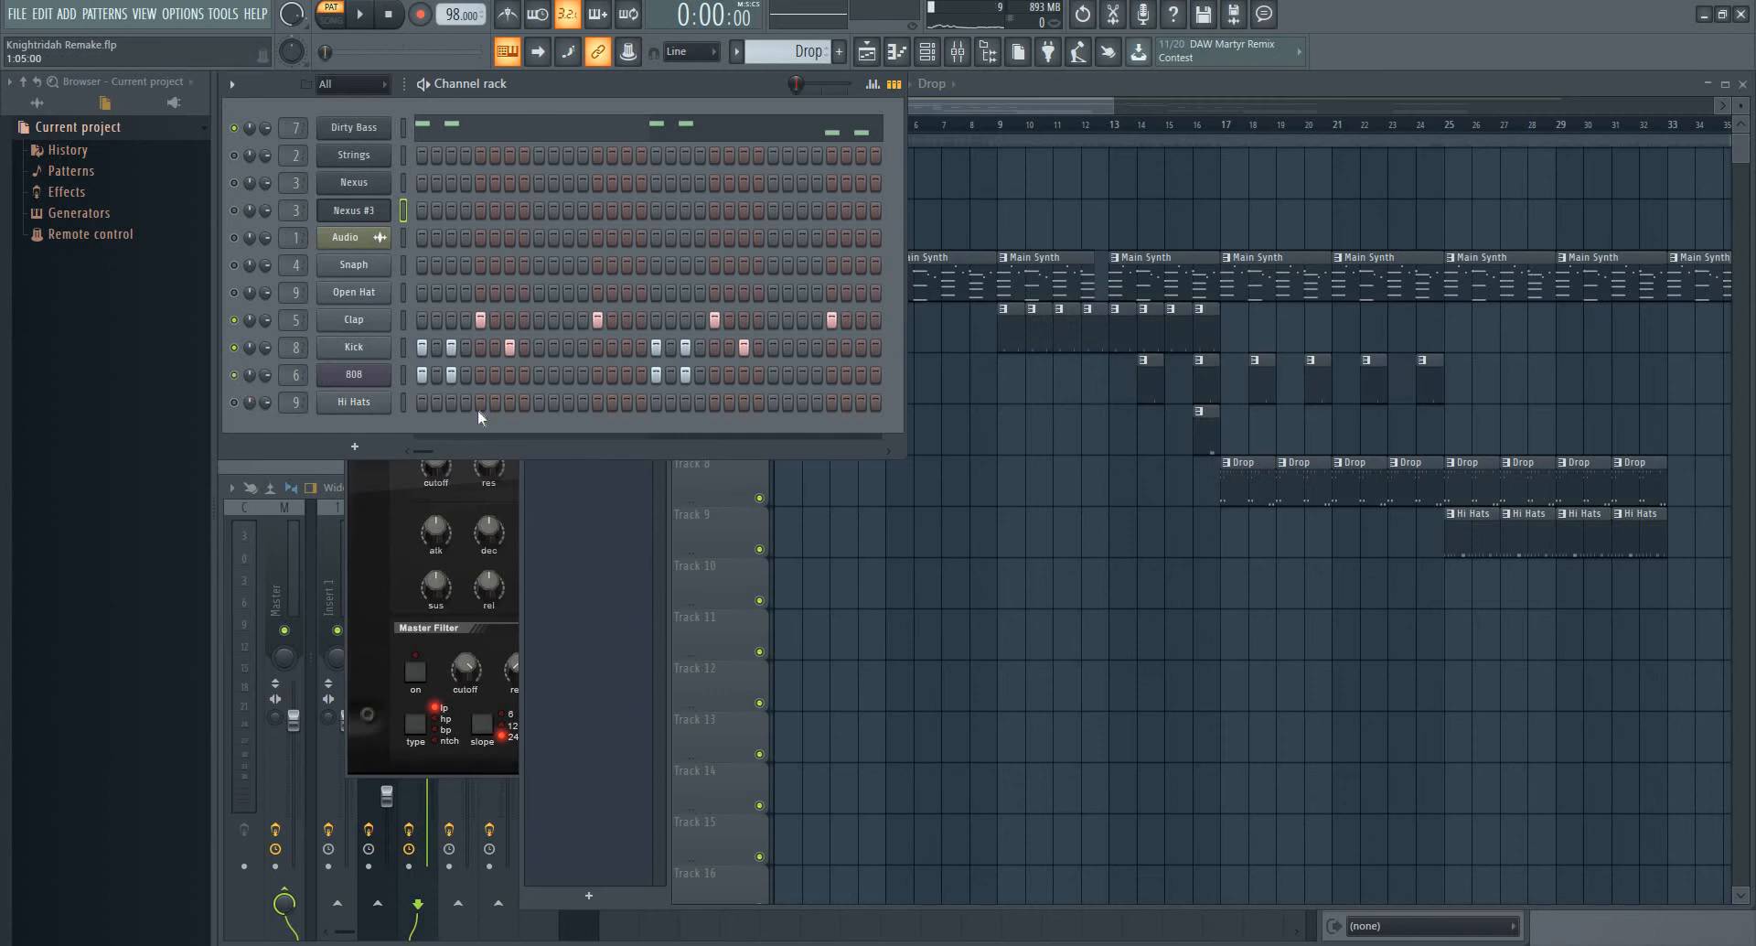
Examine the Fruity parametric EQ 2 and Fruity Limiter settings on the 808 mixer track, then close both plugins
left_click(242, 908)
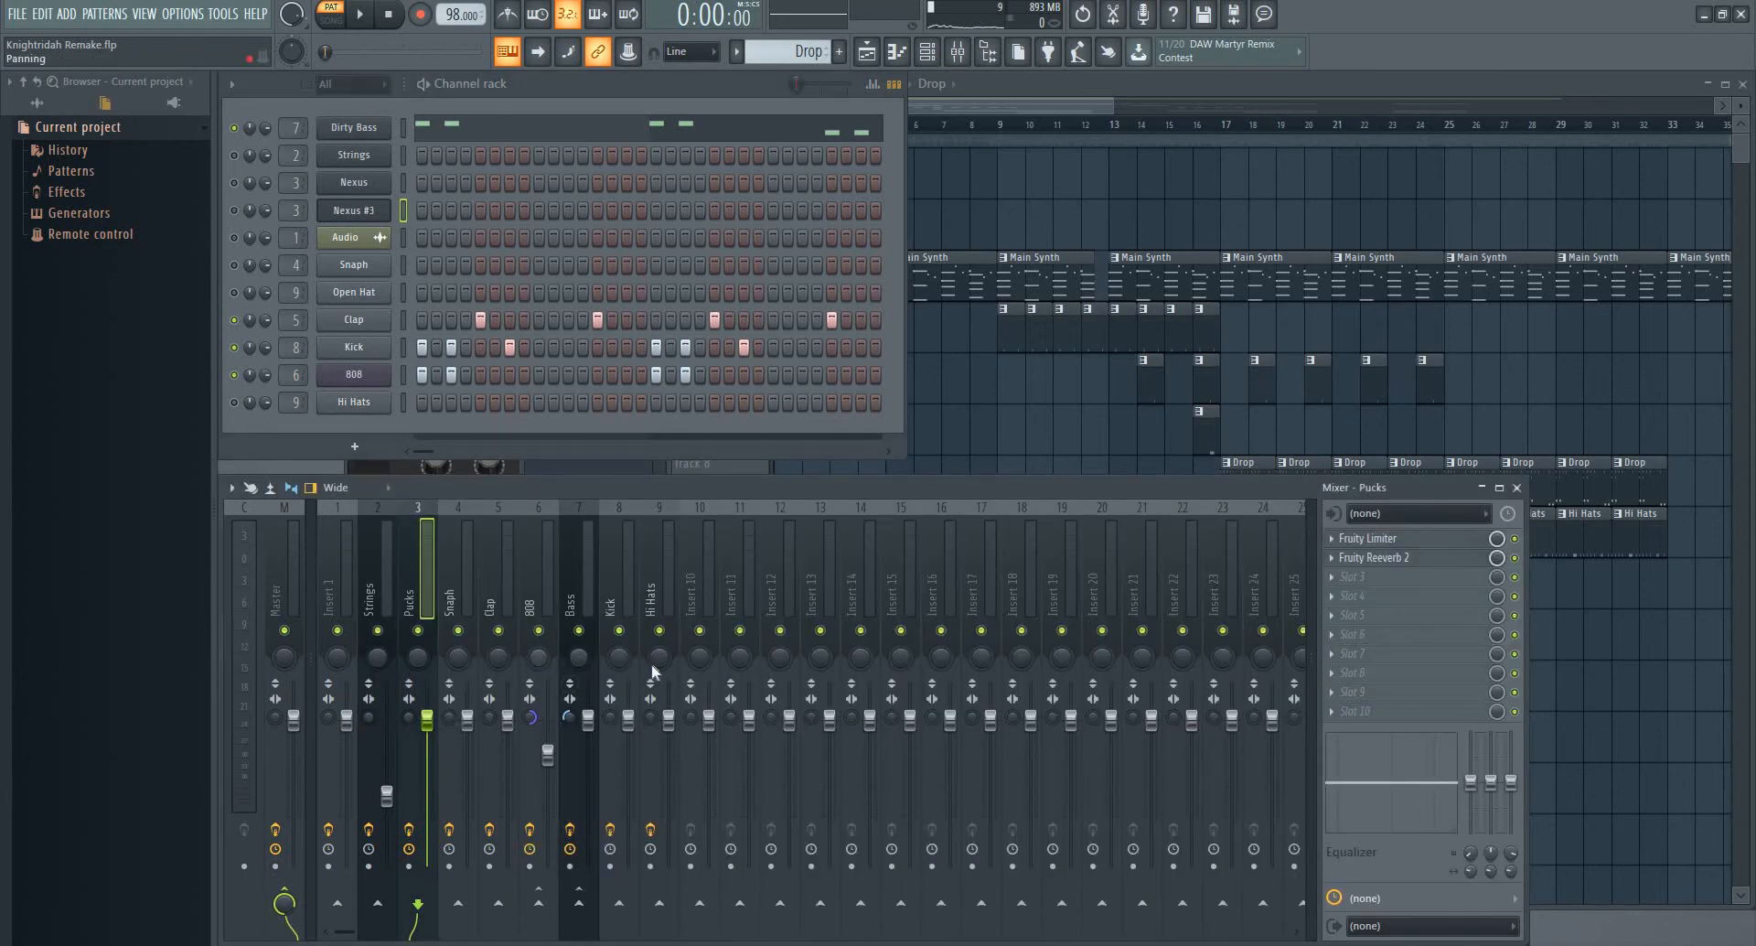
left_click(540, 589)
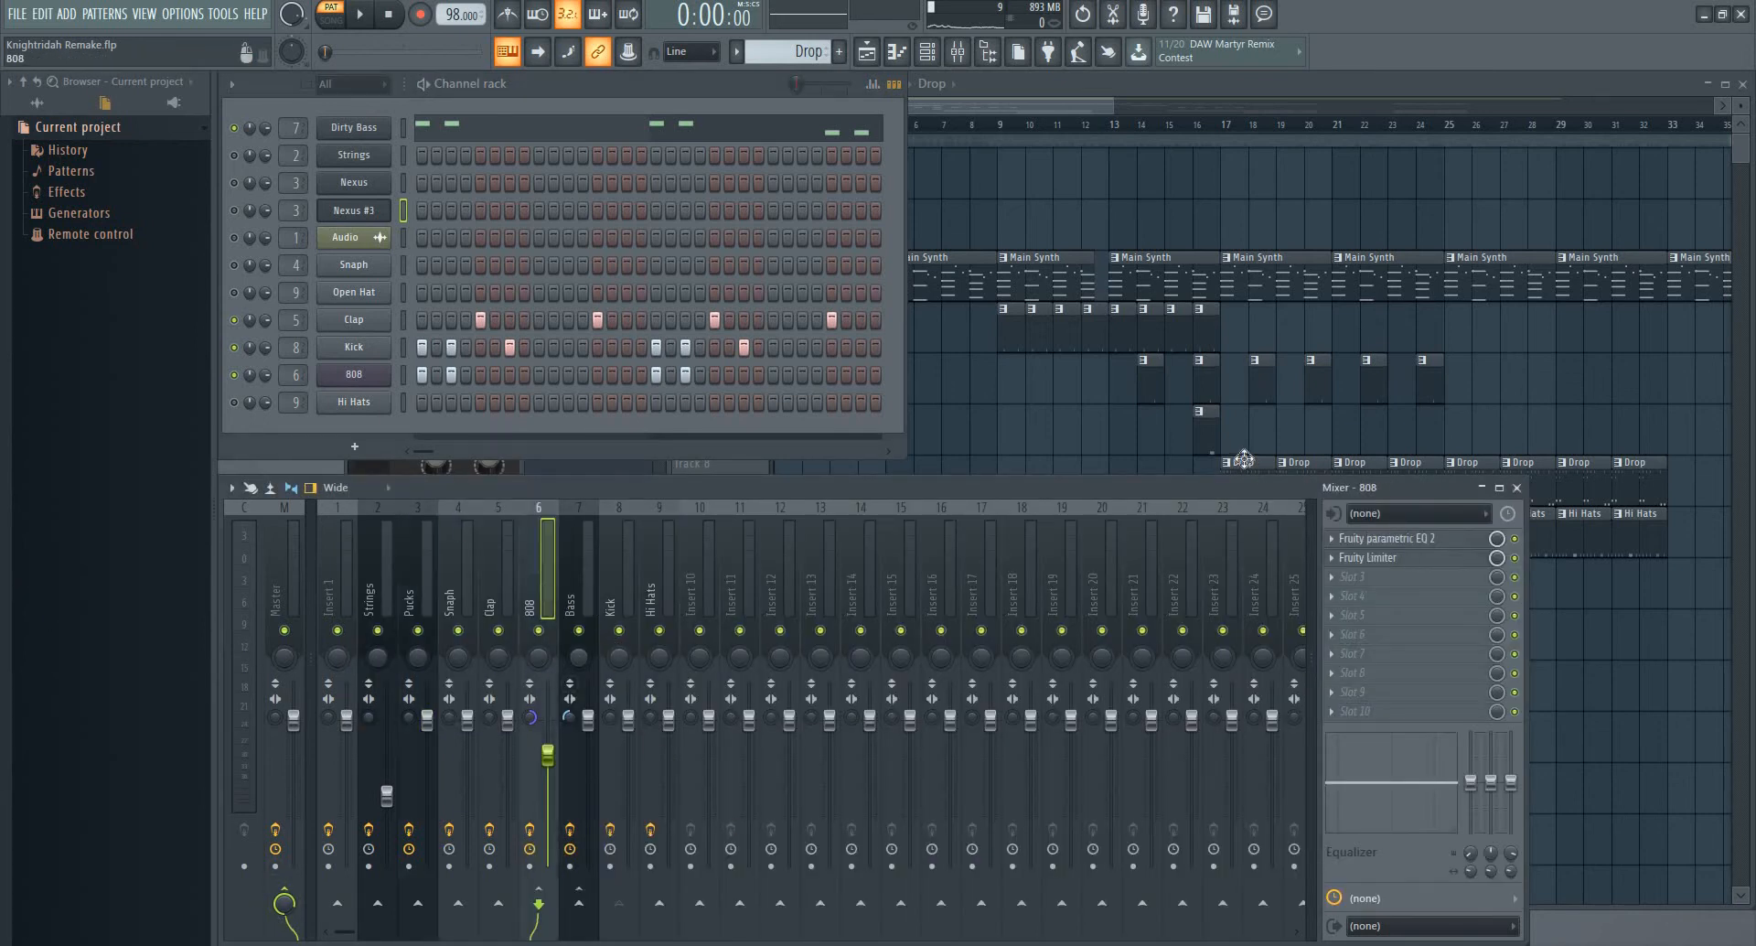
left_click(1386, 541)
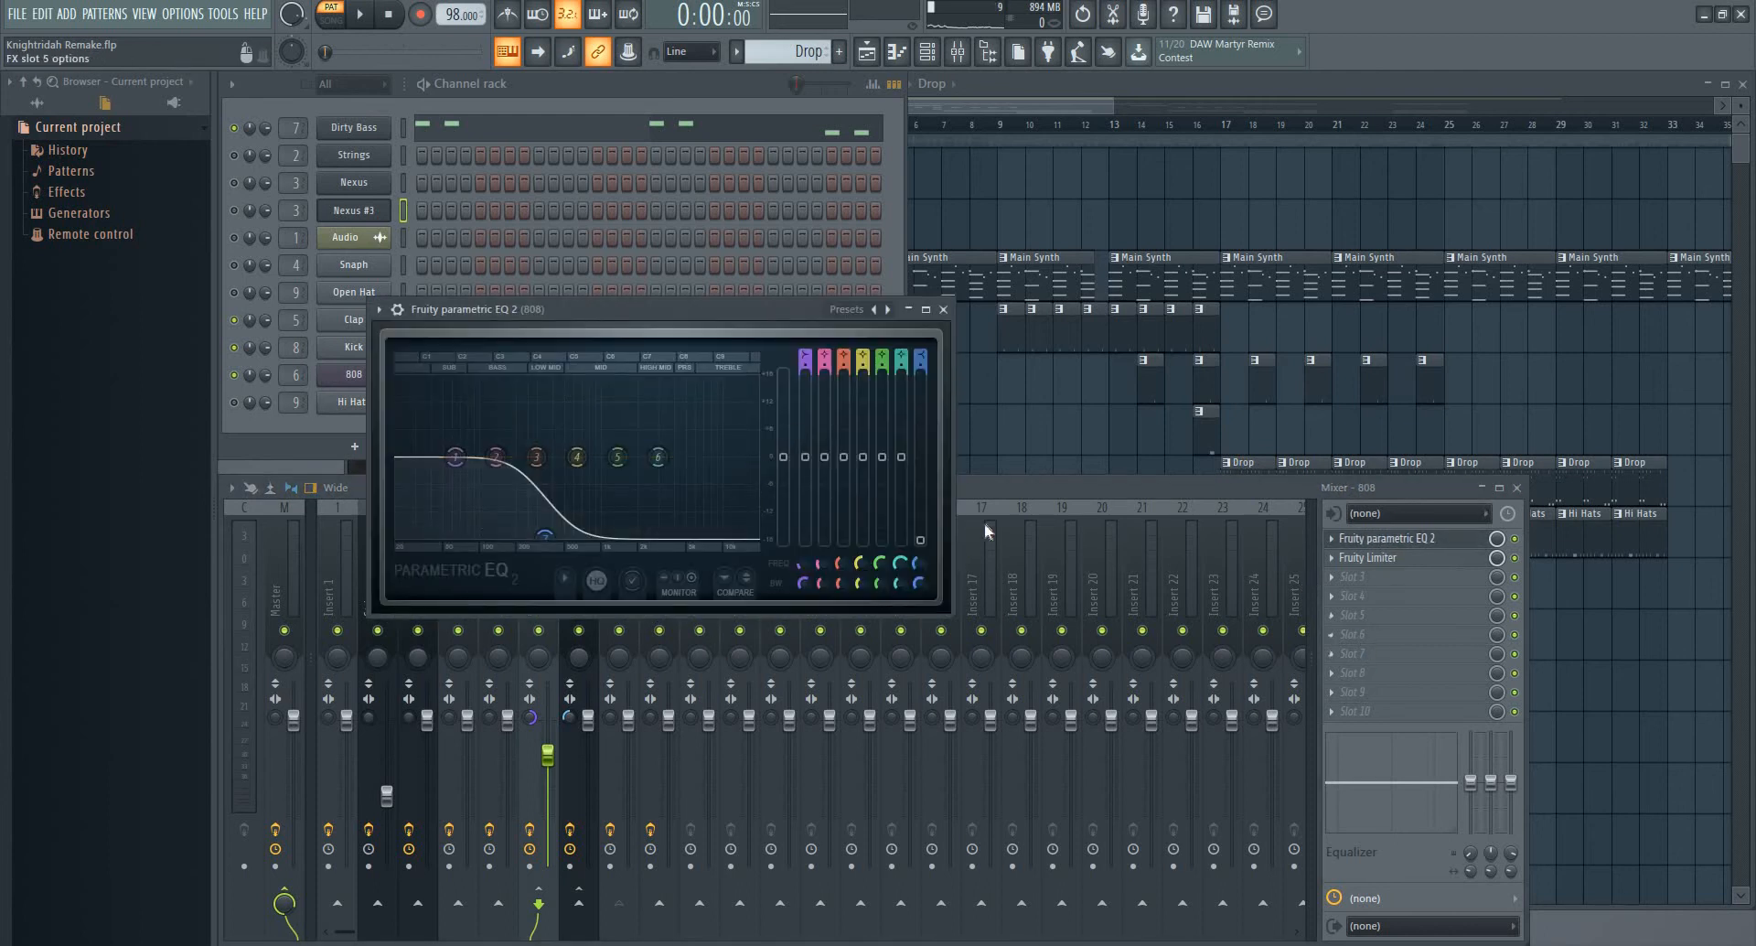
left_click(1370, 558)
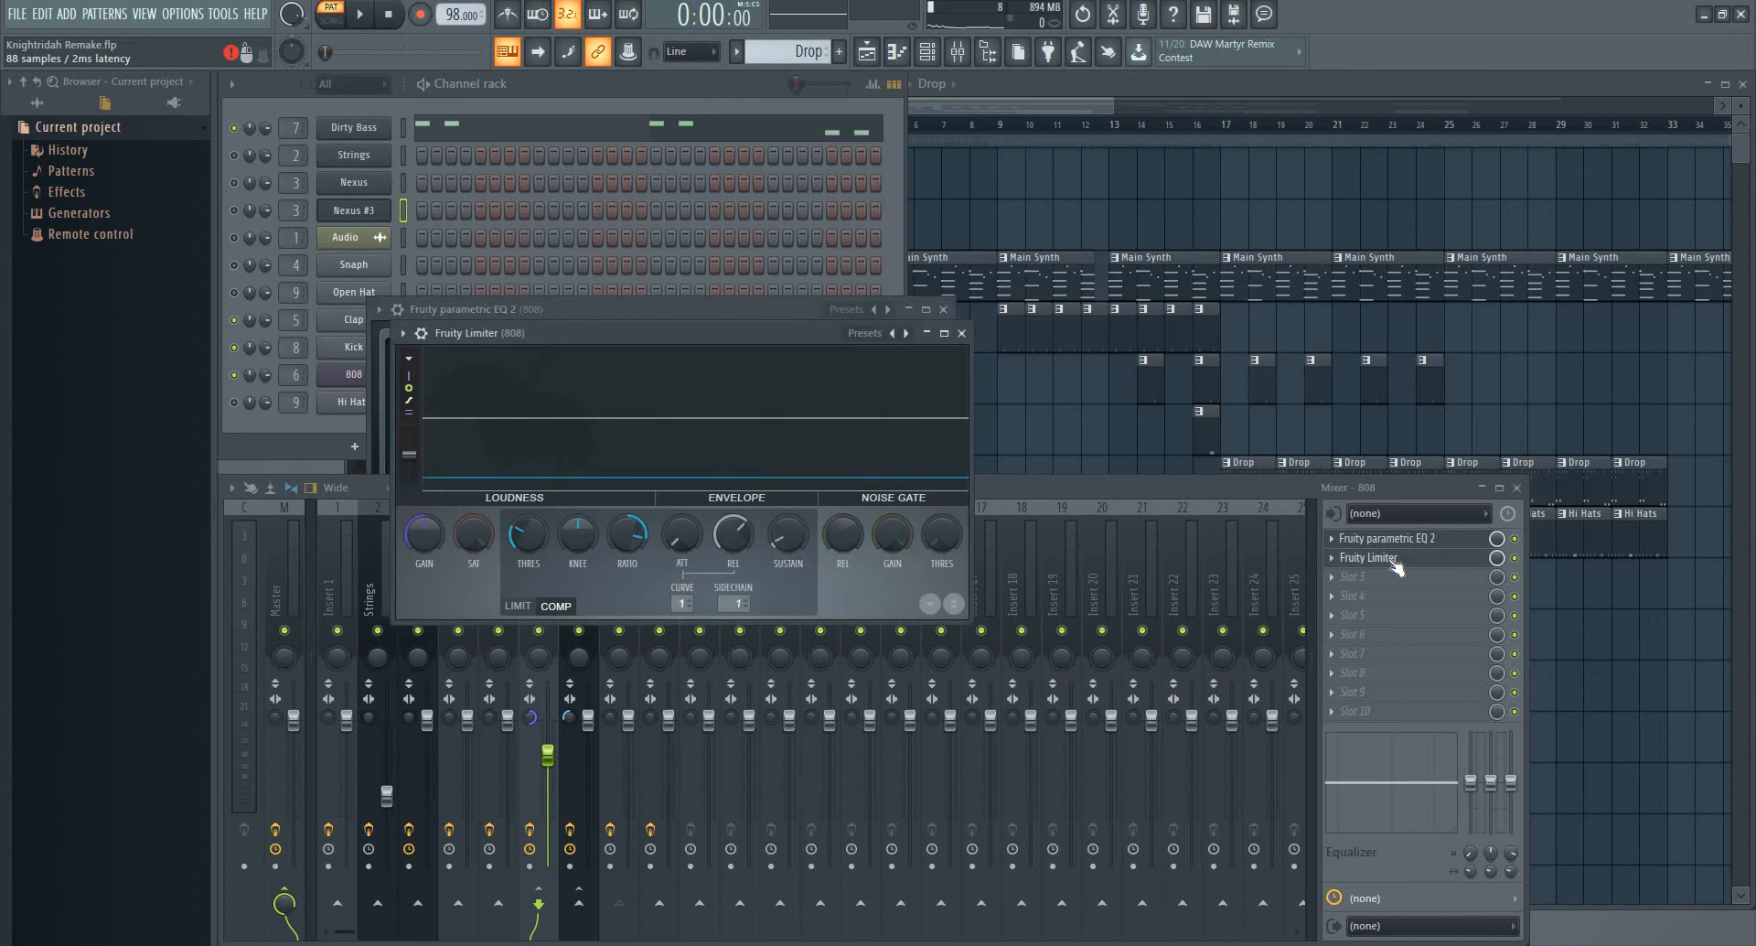
left_click(962, 334)
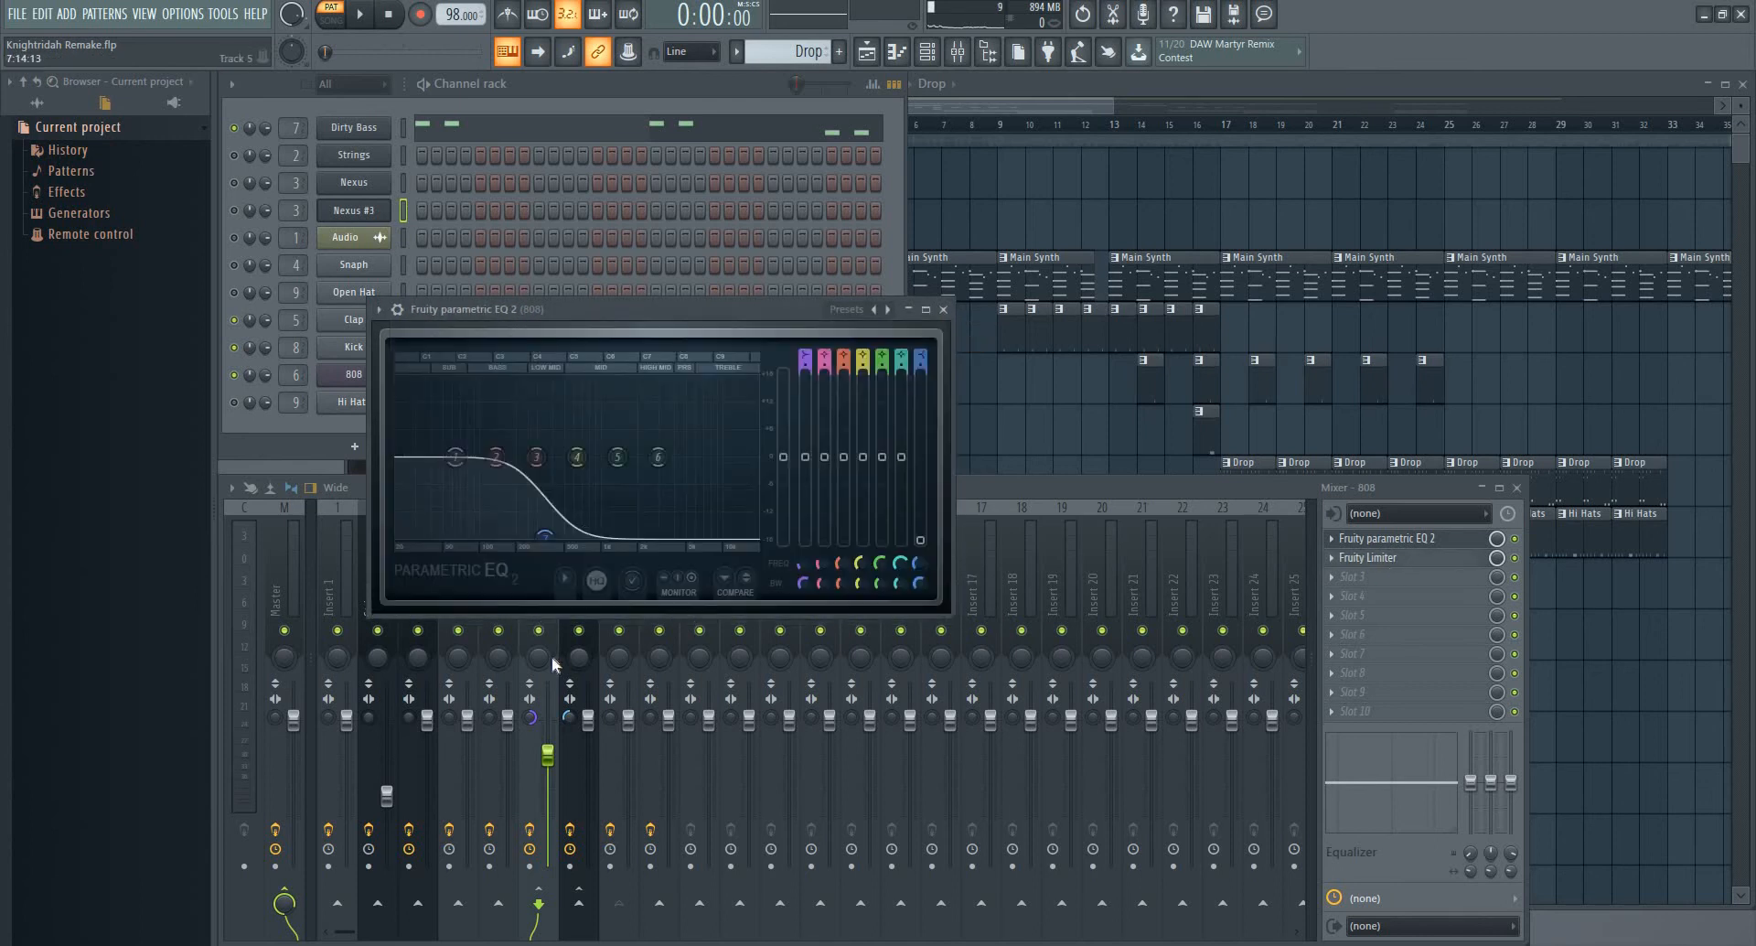
left_click(943, 309)
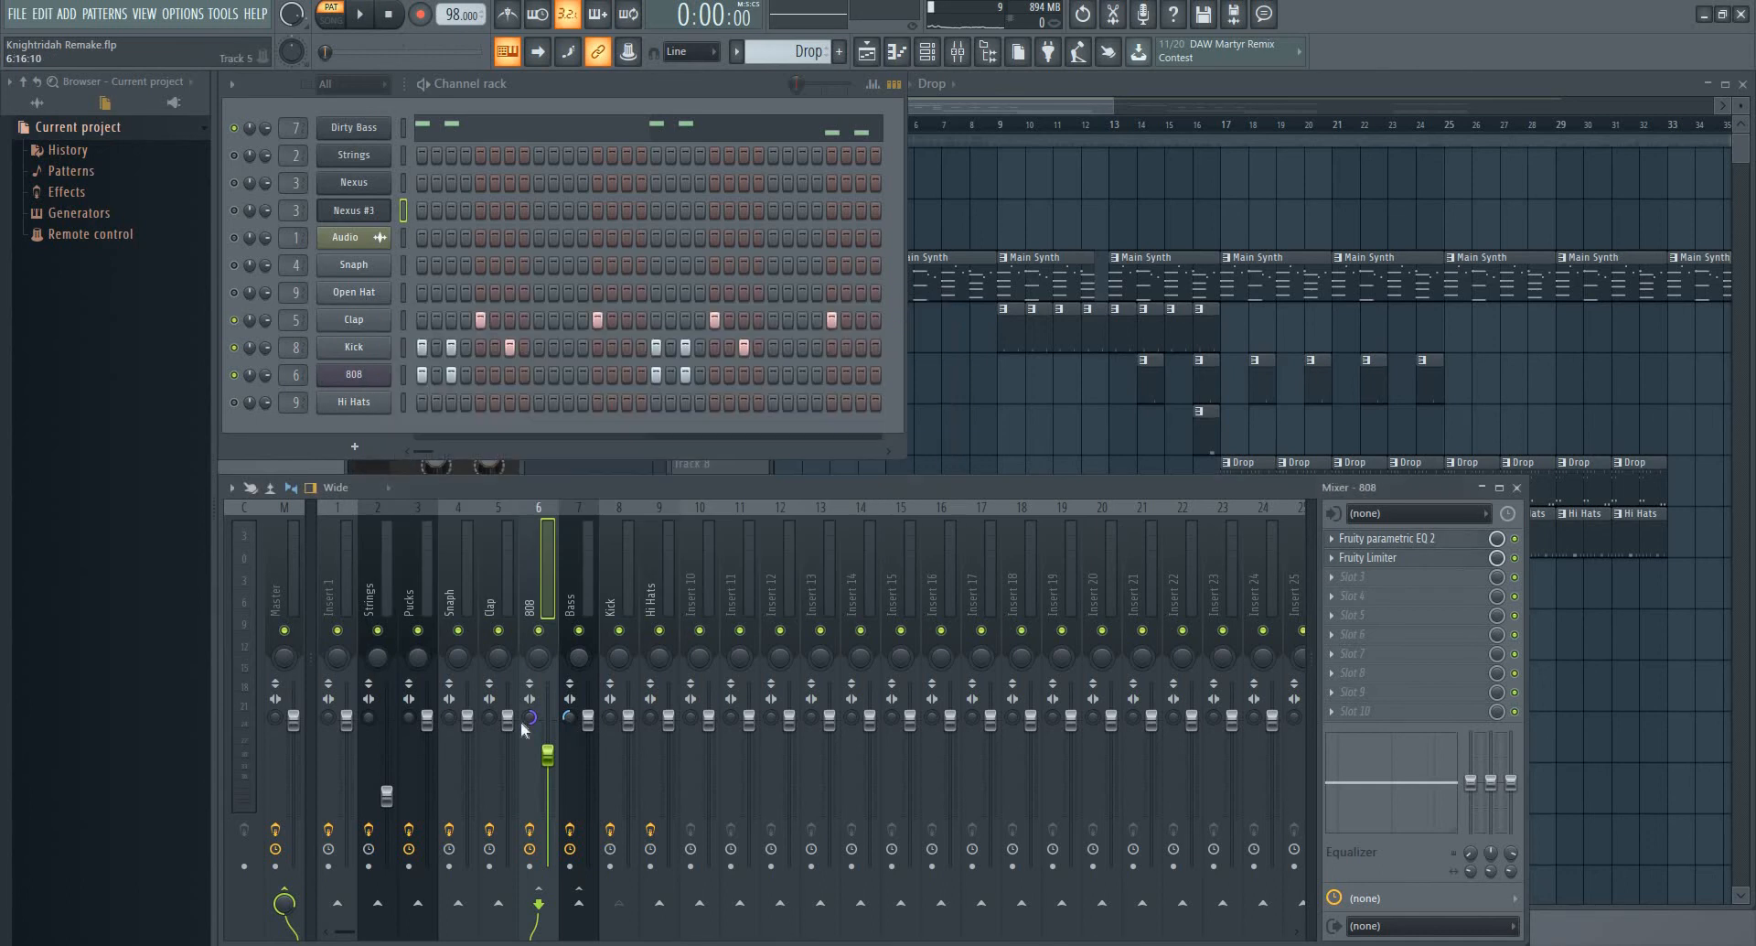
Examine the Fruity parametric EQ 2 on the Bass mixer track, then play the Drop pattern and stop it
left_click(585, 593)
left_click(1427, 540)
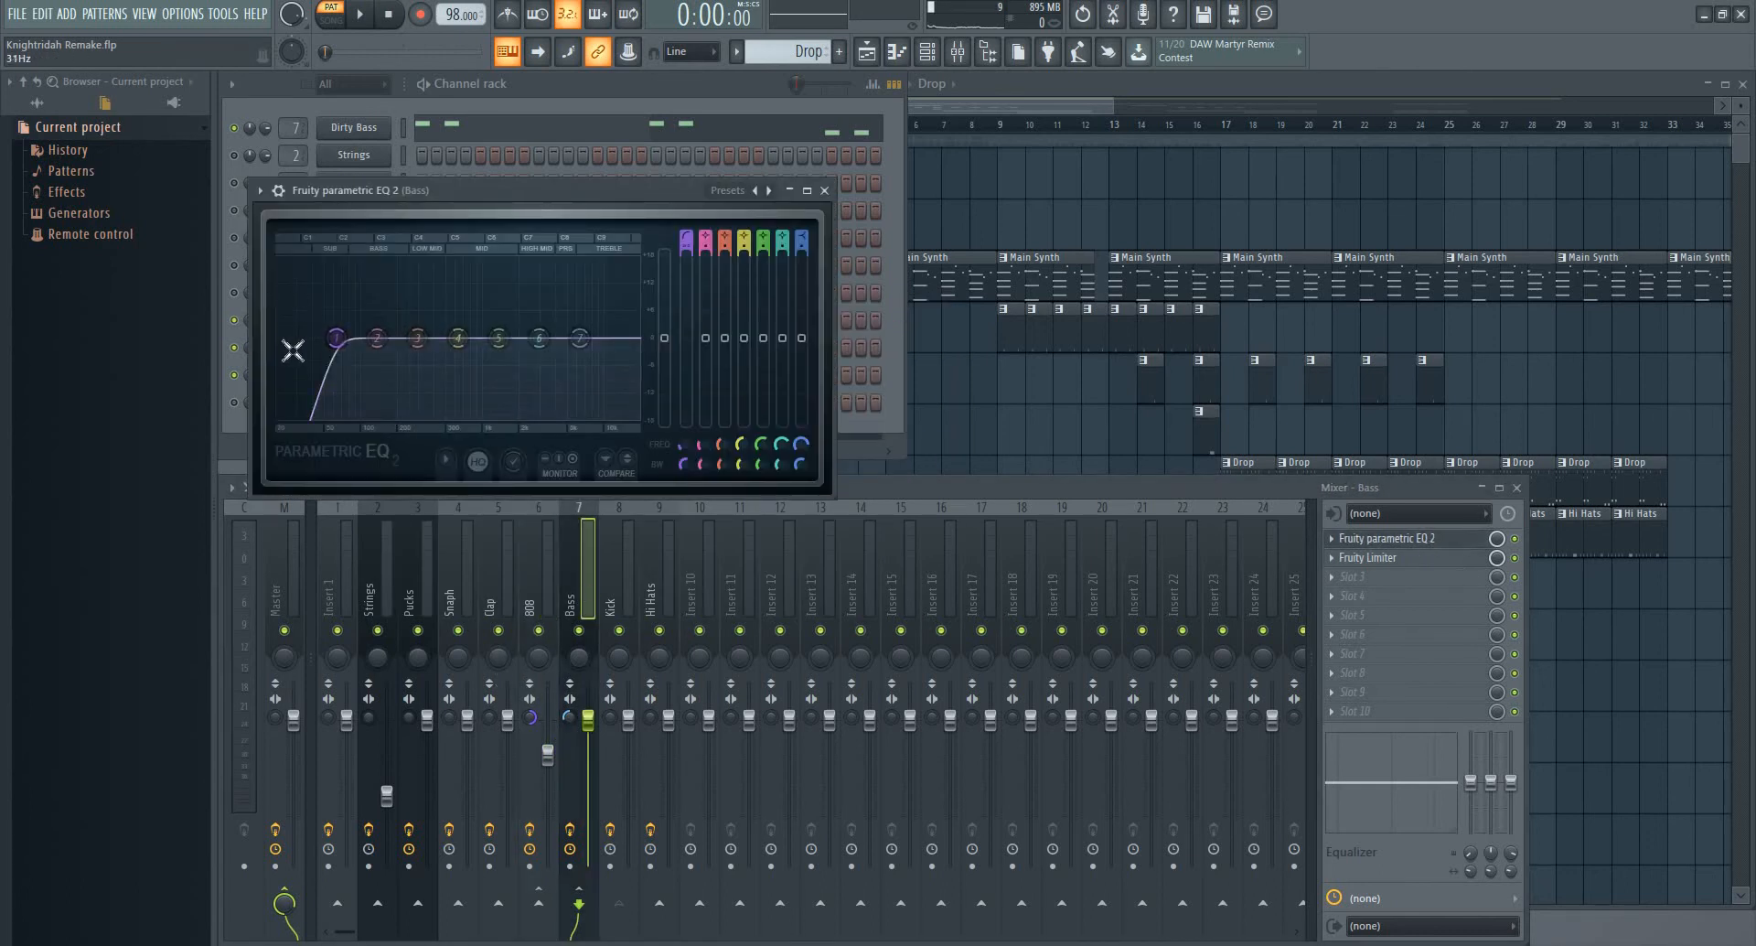
left_click(827, 190)
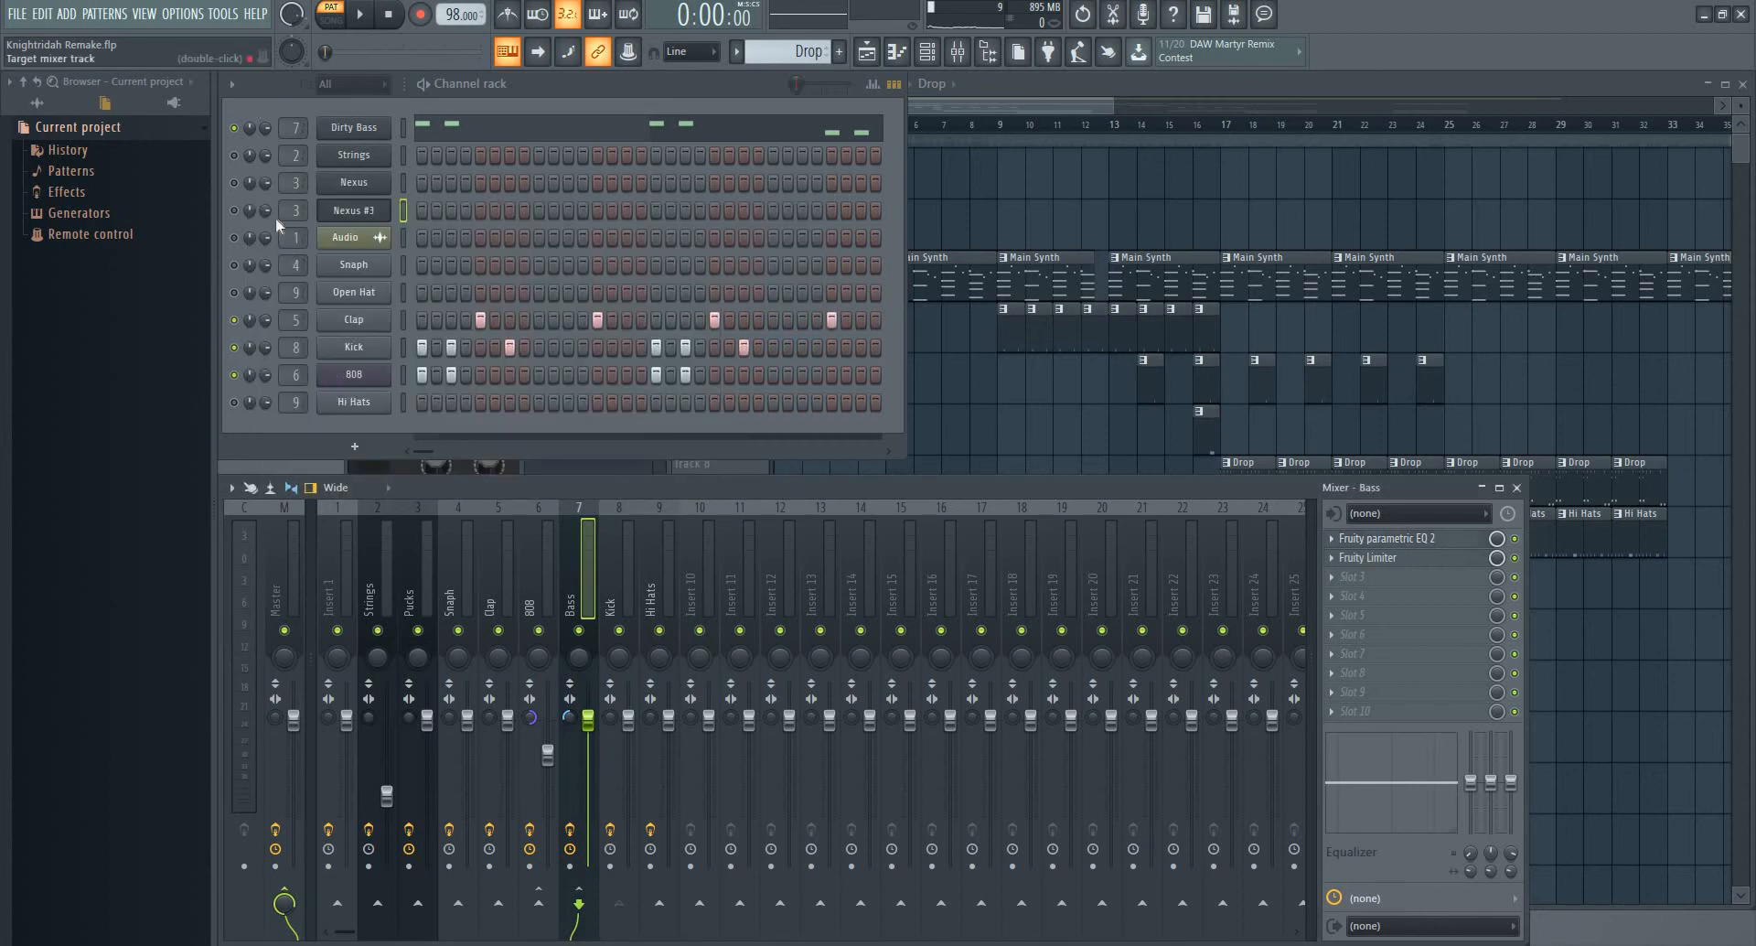
key("space")
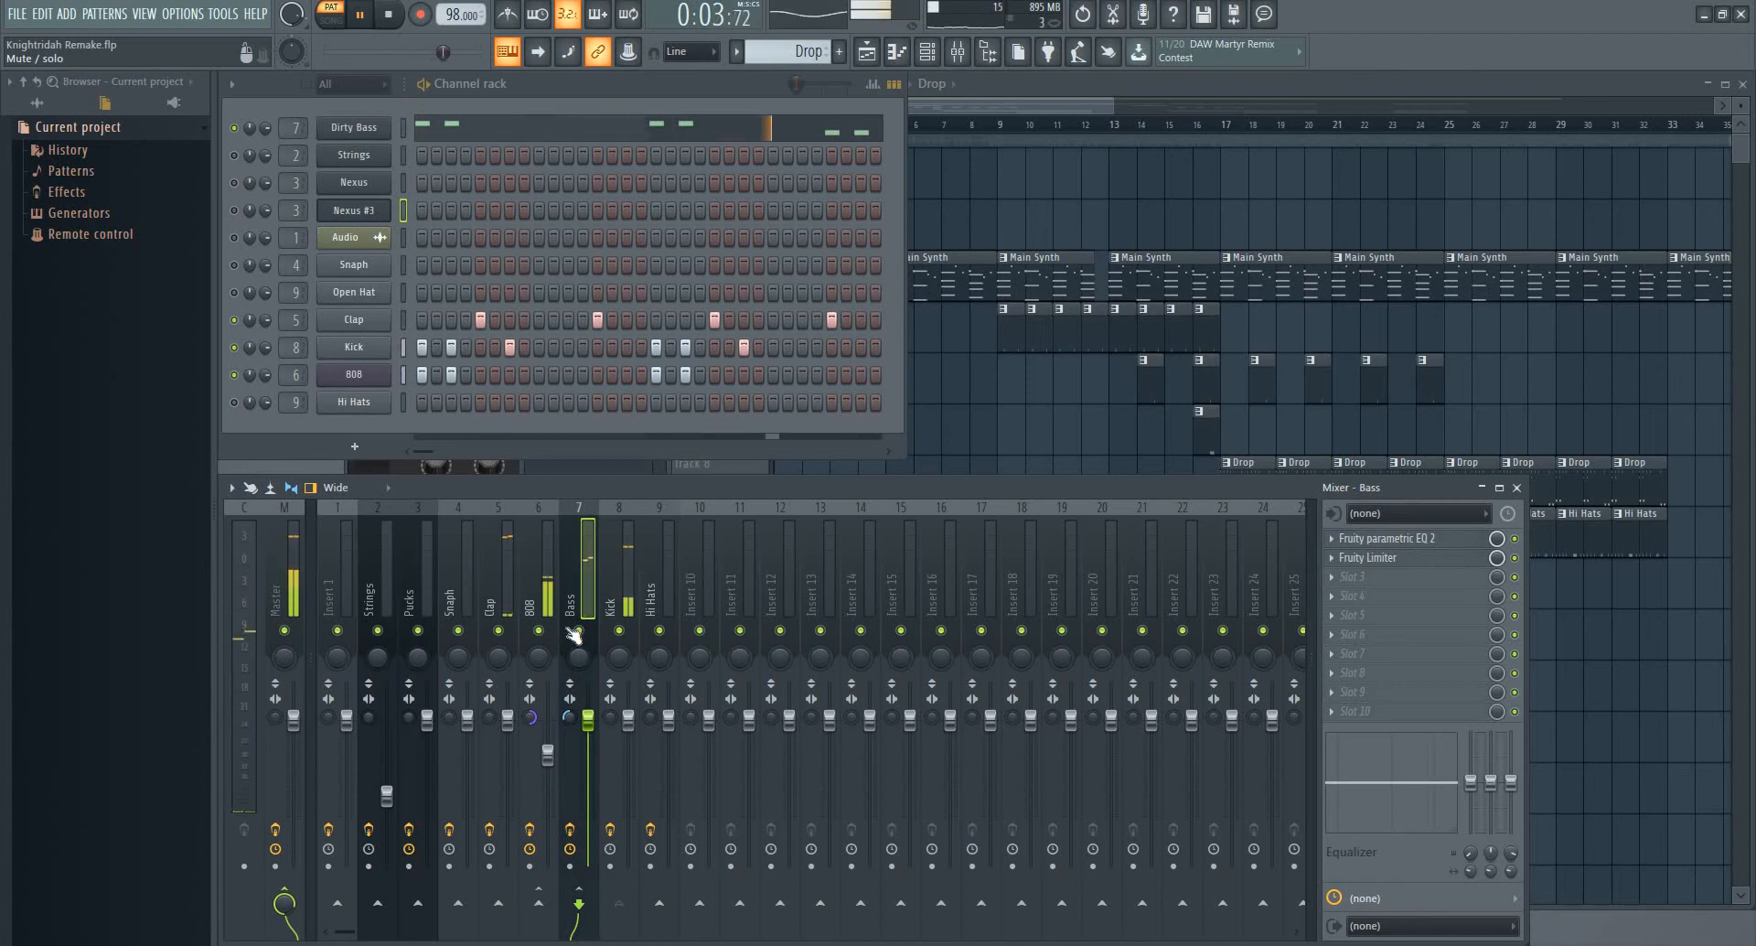
key("space")
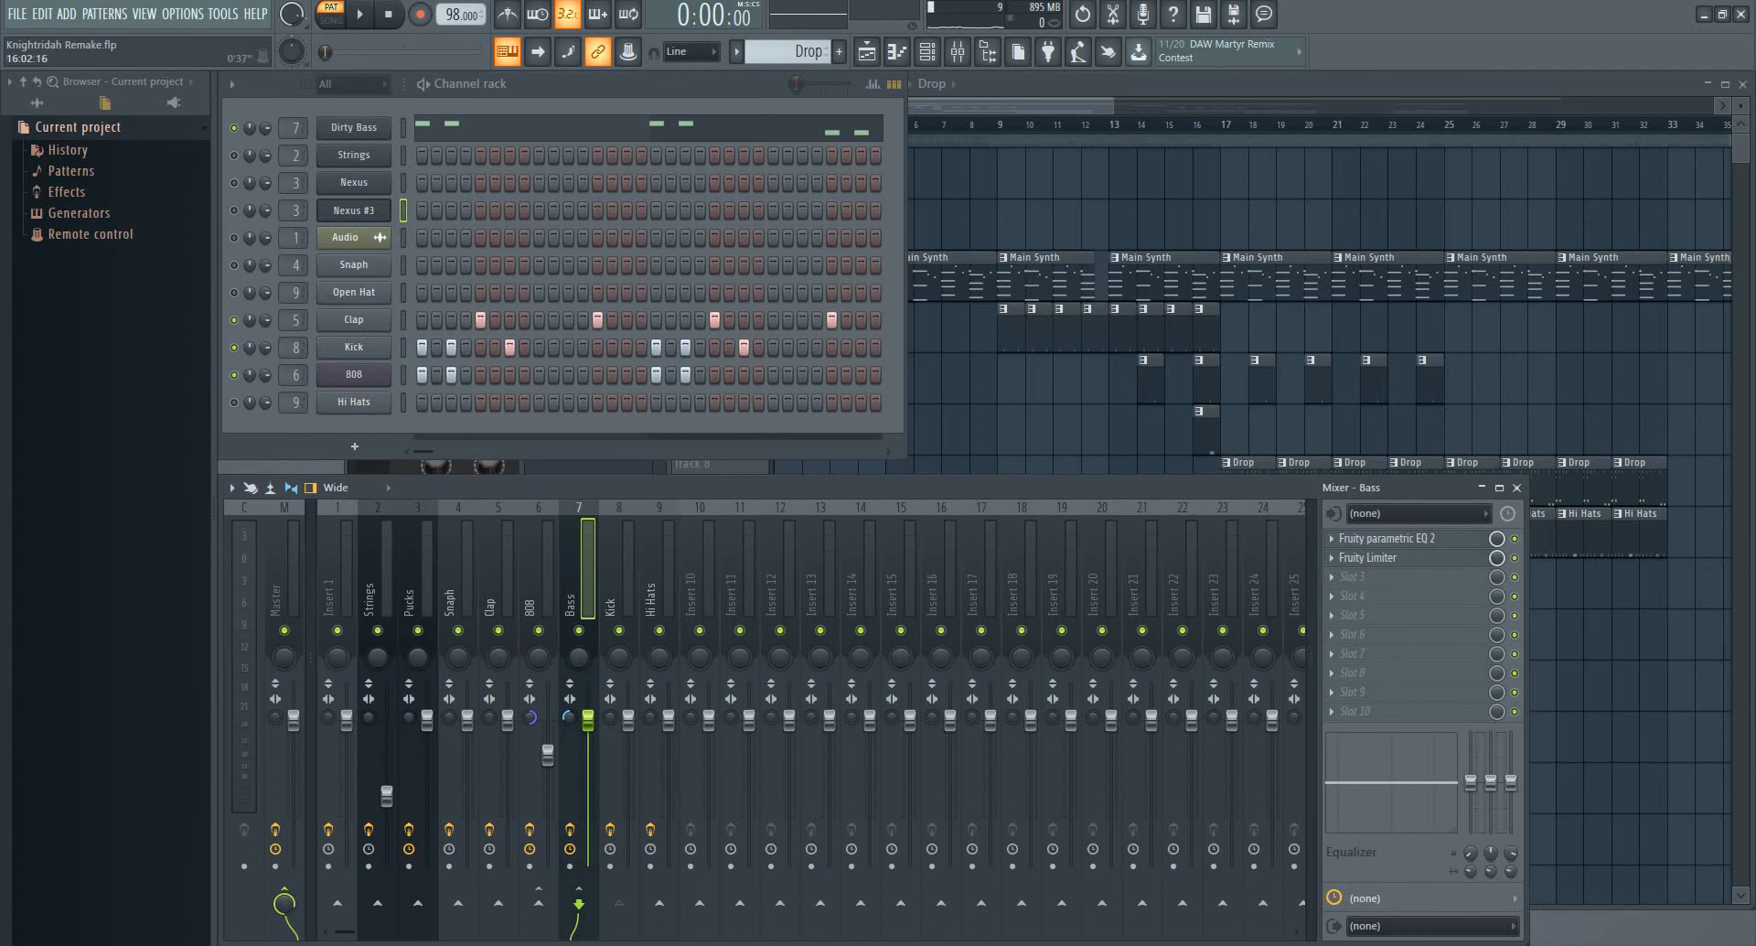
Select the Hi Hats pattern and mark the arrangement from bar 17 to bar 21 for looped playback
right_click(803, 51)
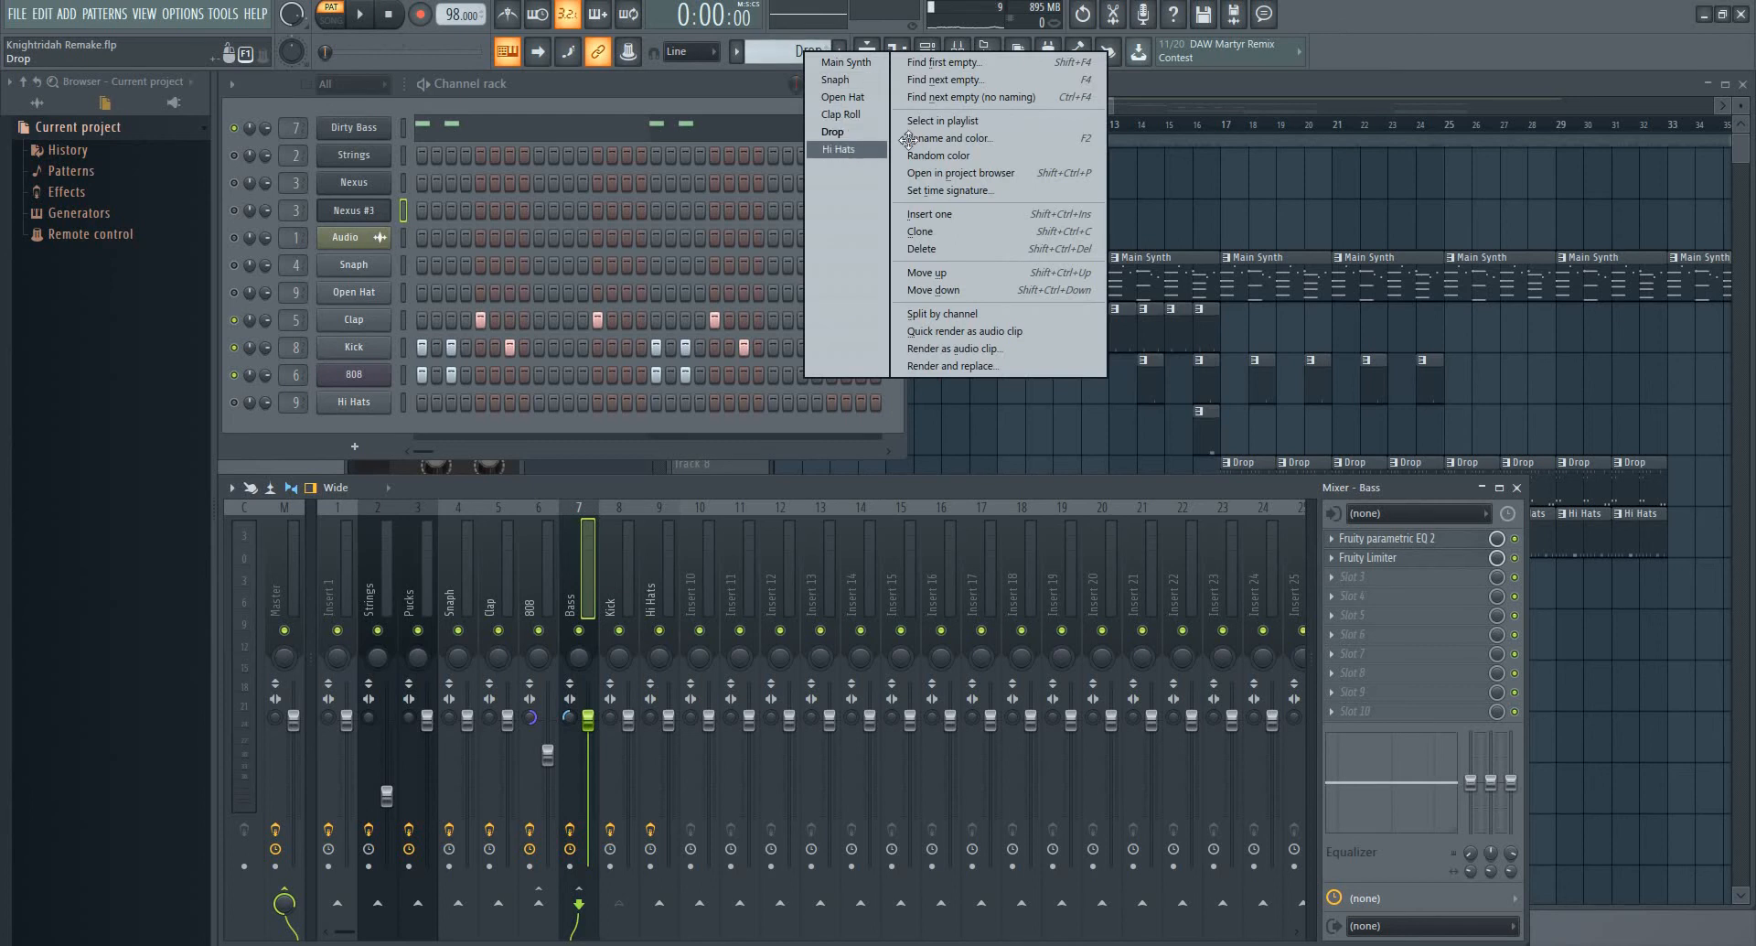
left_click(869, 149)
left_click(1098, 125)
scroll(1097, 125, "down", 3)
scroll(953, 287, "up", 5)
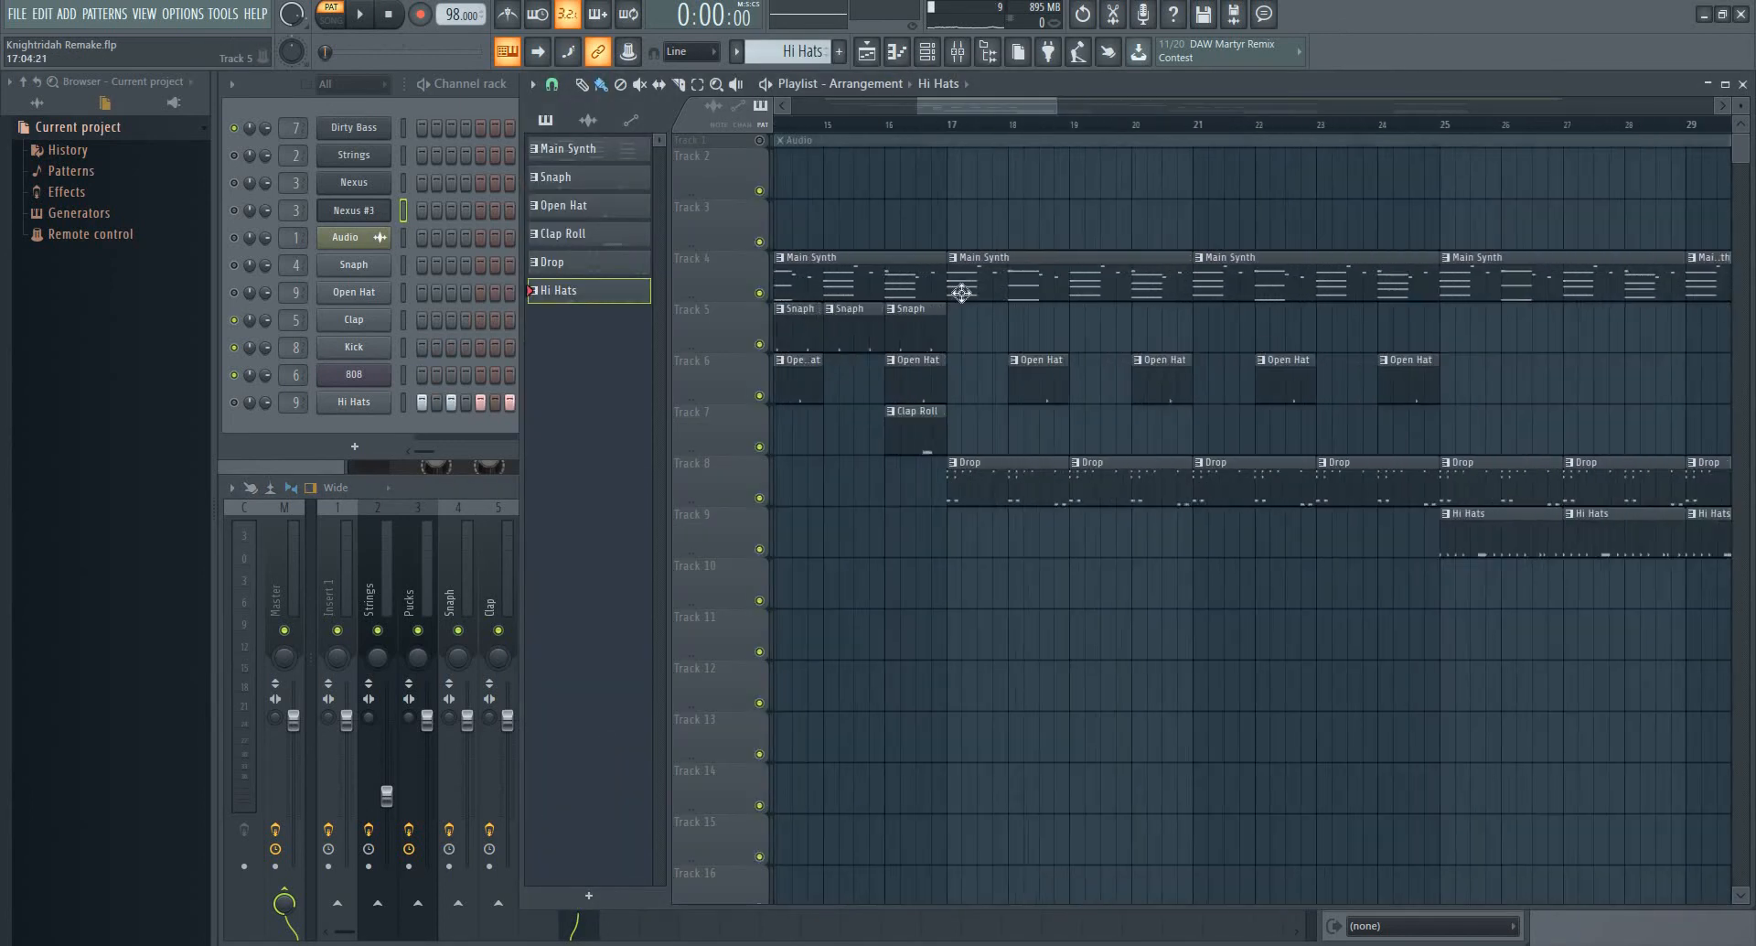
mouse_move(1194, 145)
left_mouse_down()
mouse_move(1226, 156)
mouse_move(1205, 154)
left_mouse_up()
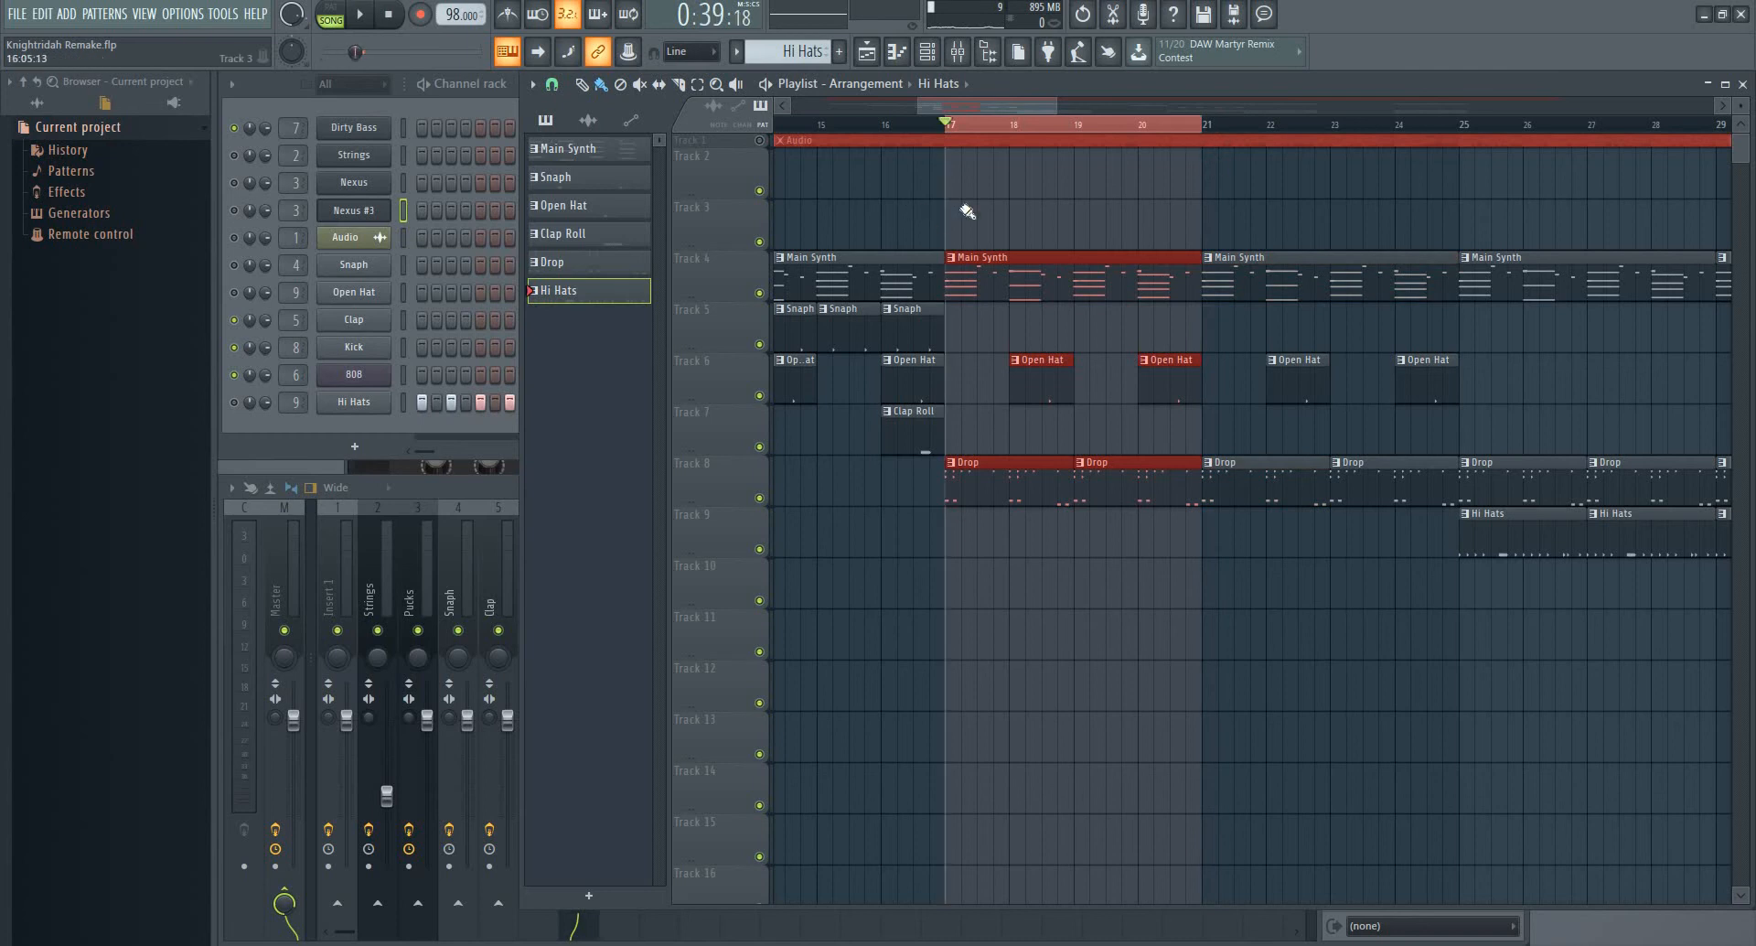
Unmute all channels and play the marked section from bar 17 in song mode while watching the mixer levels, then stop
left_click(235, 402)
key("space")
key("space")
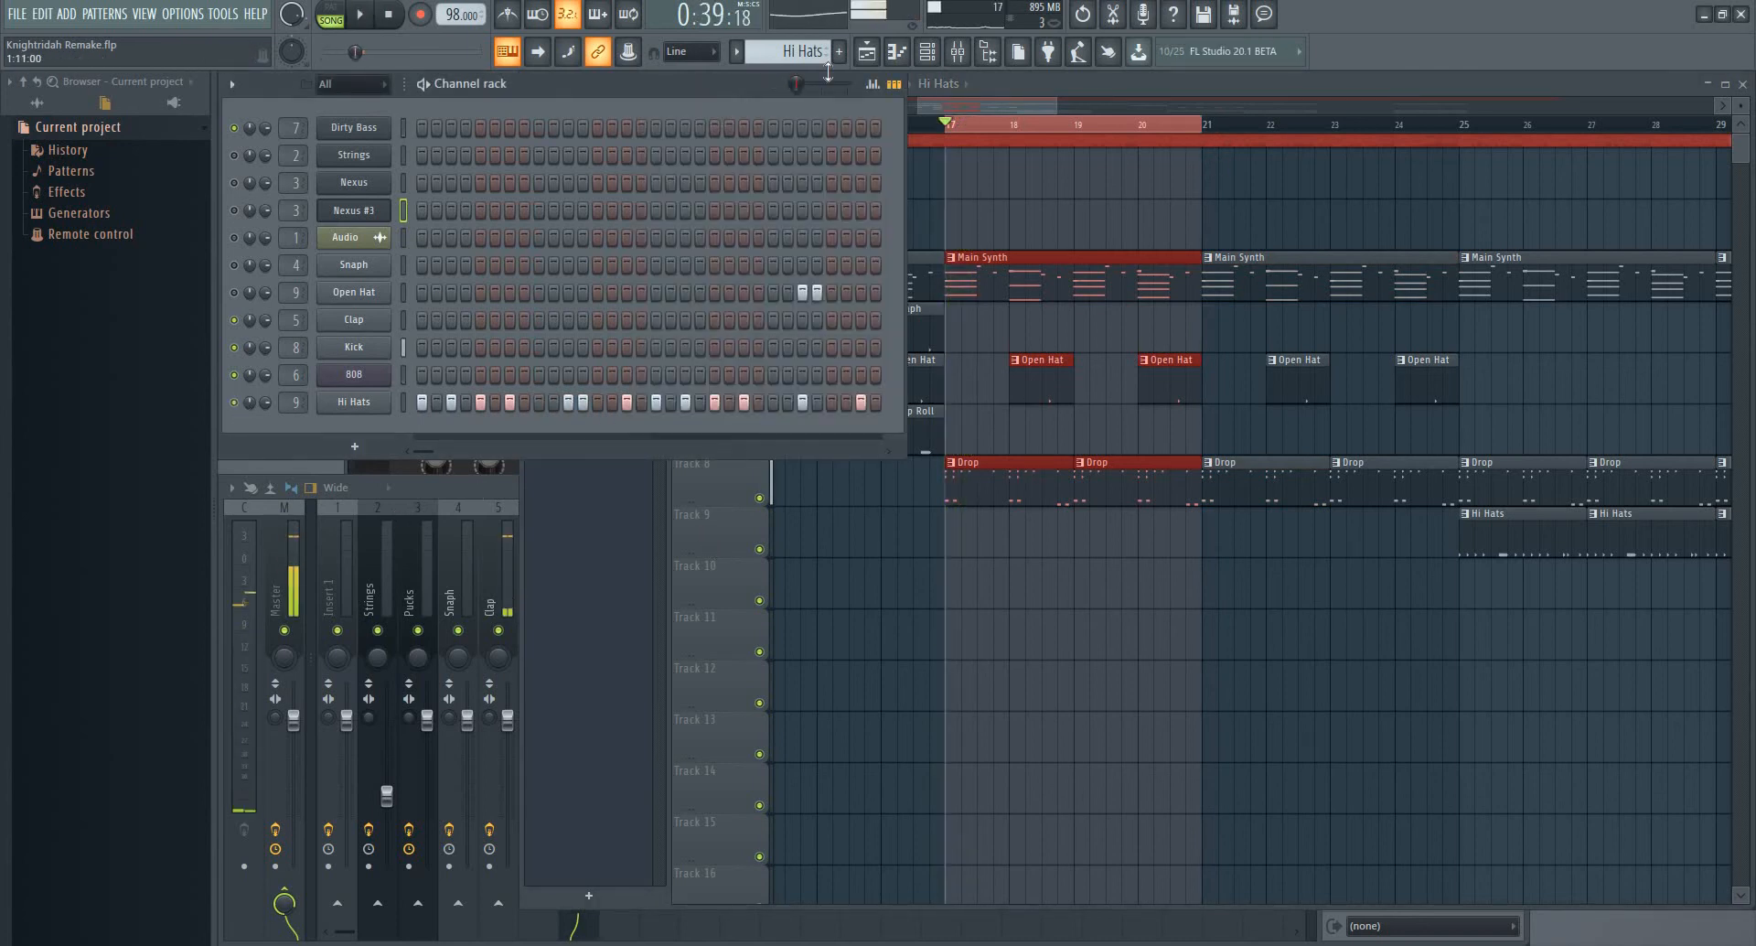
left_click(803, 53)
left_click(376, 640)
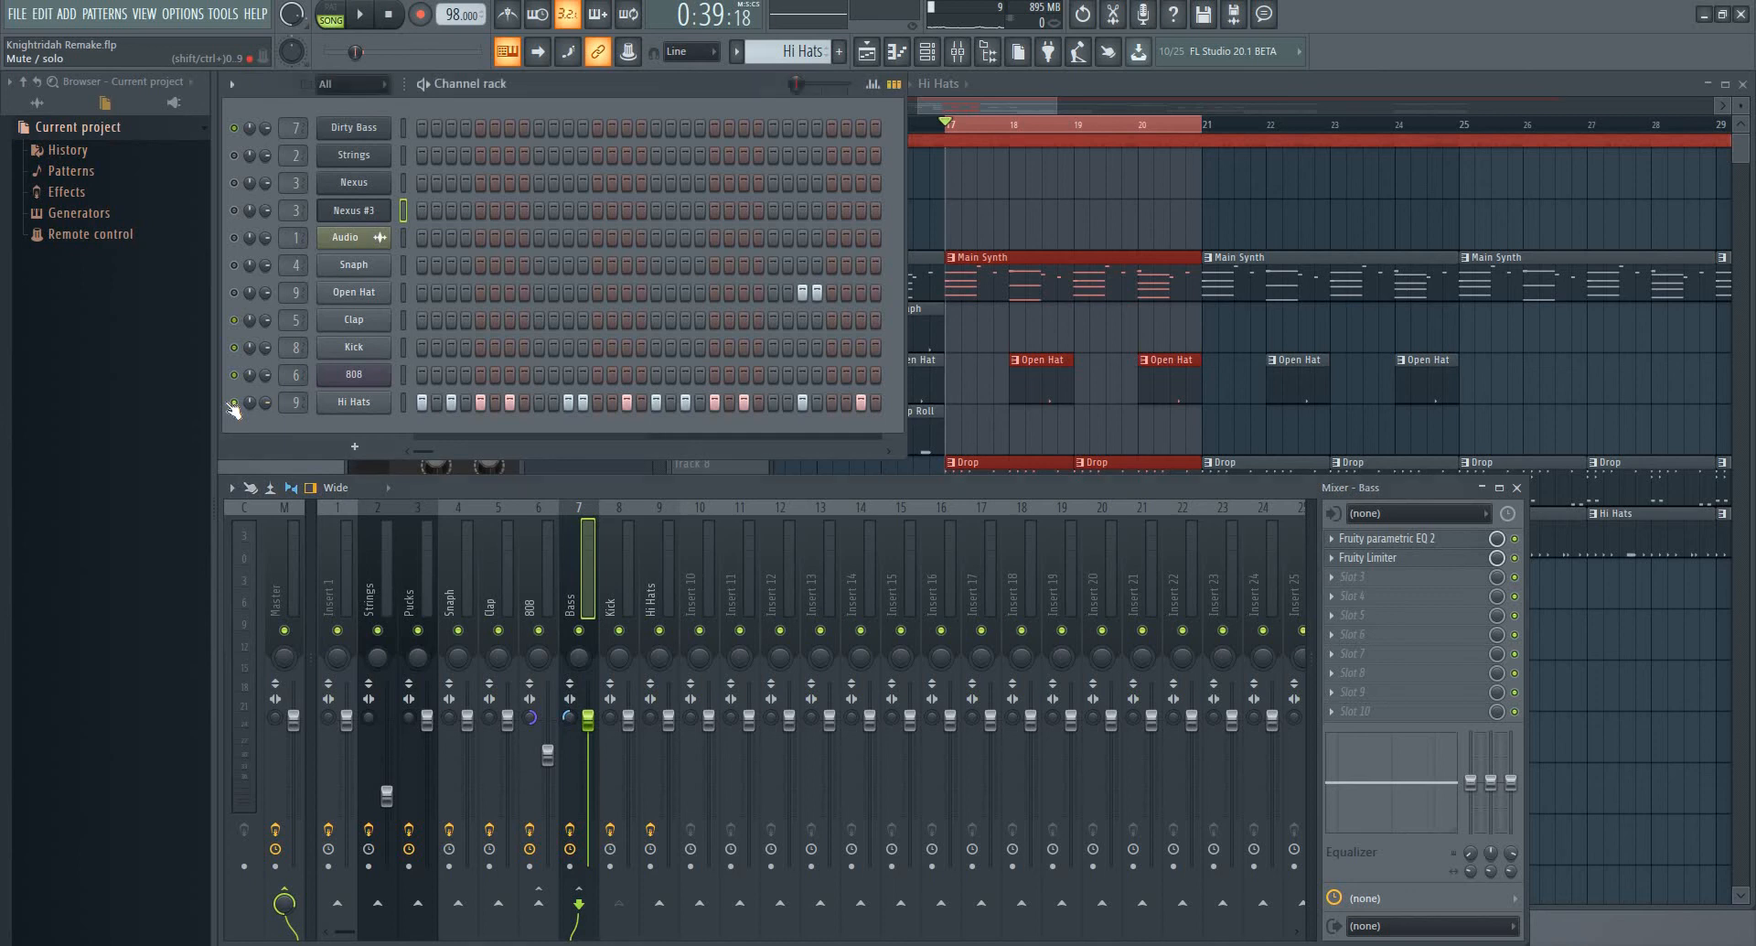
key("space")
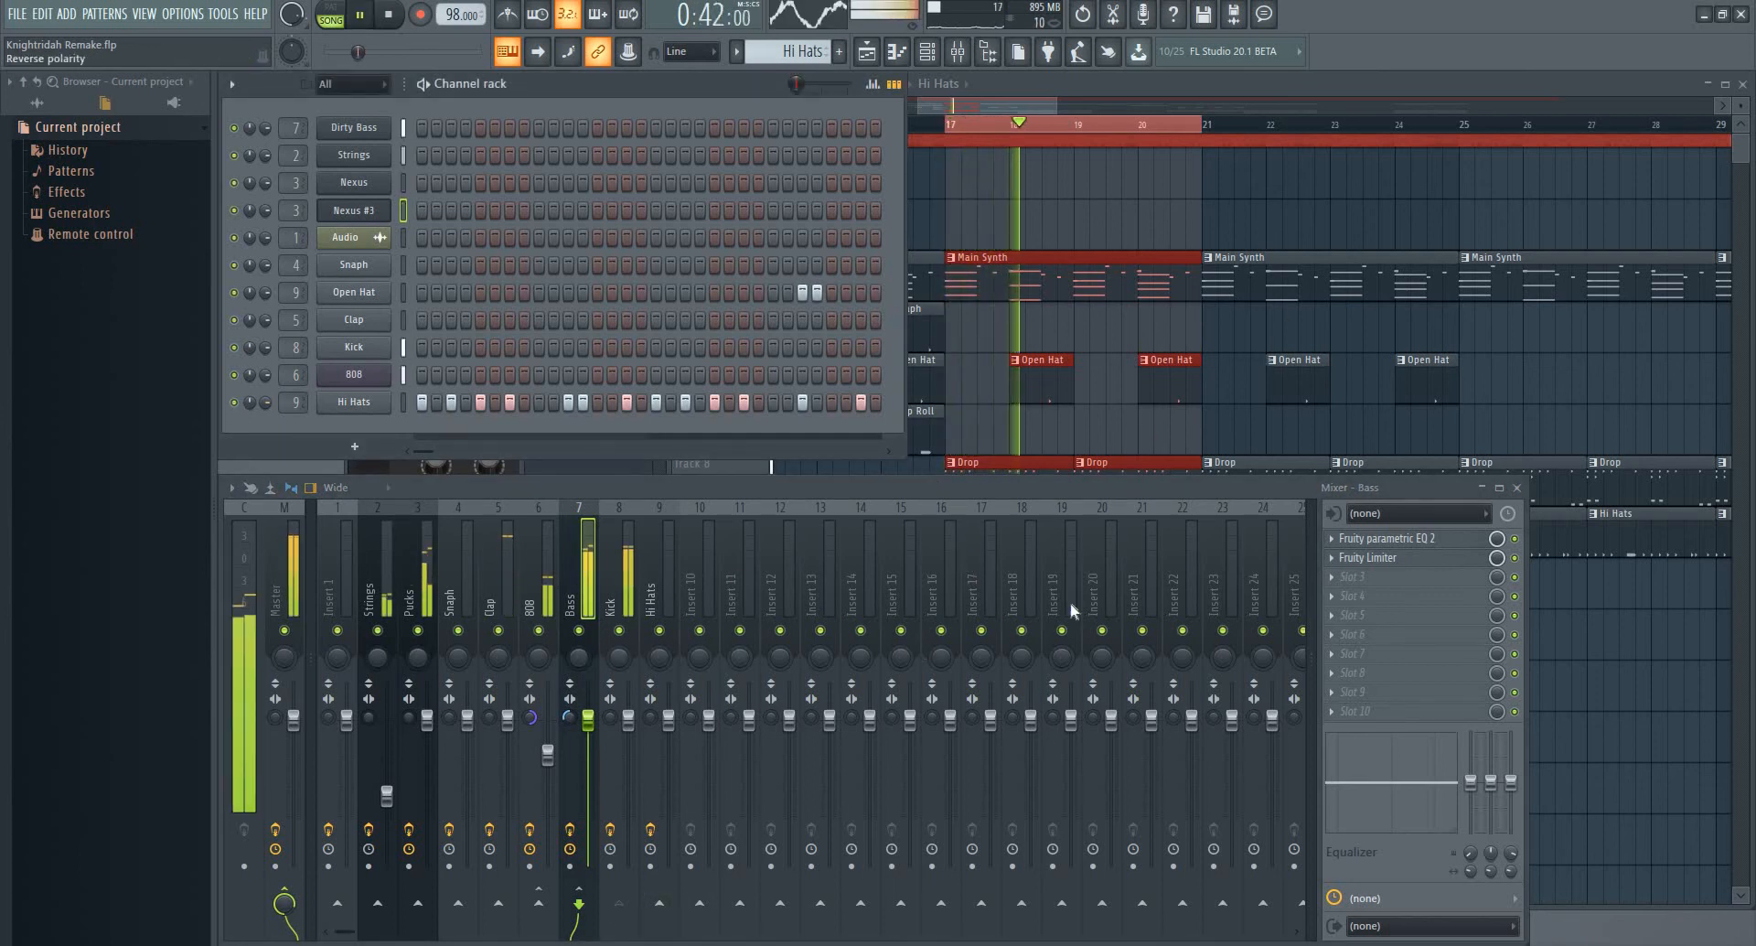
left_click(1338, 89)
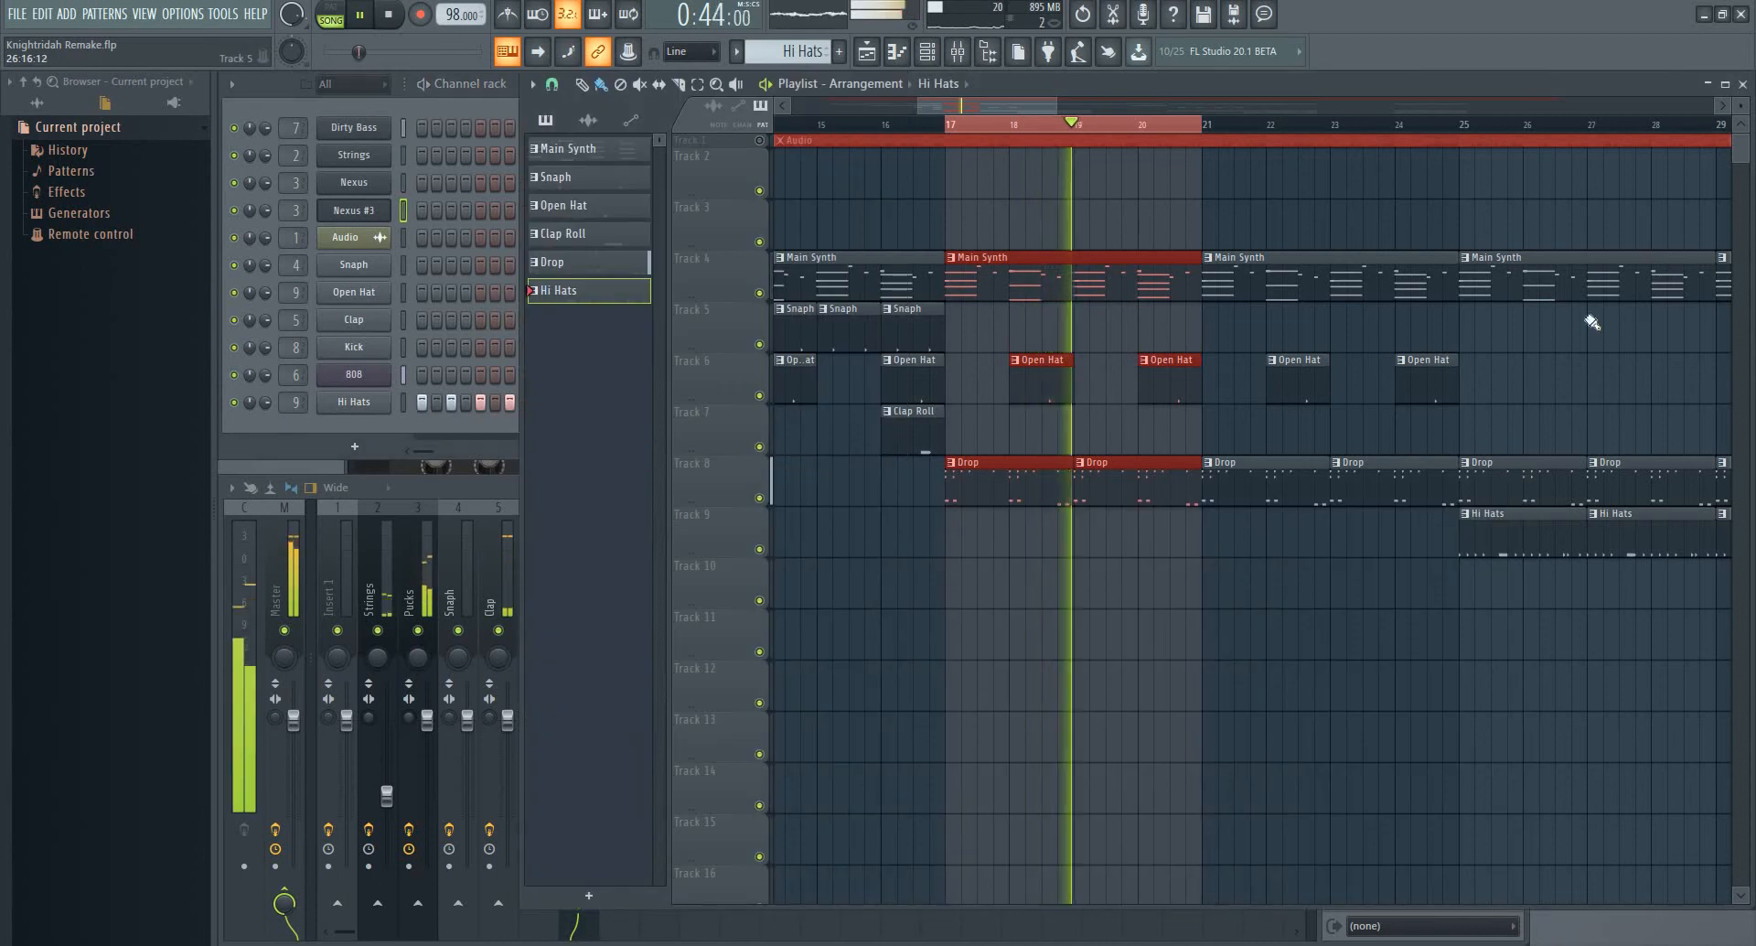
key("space")
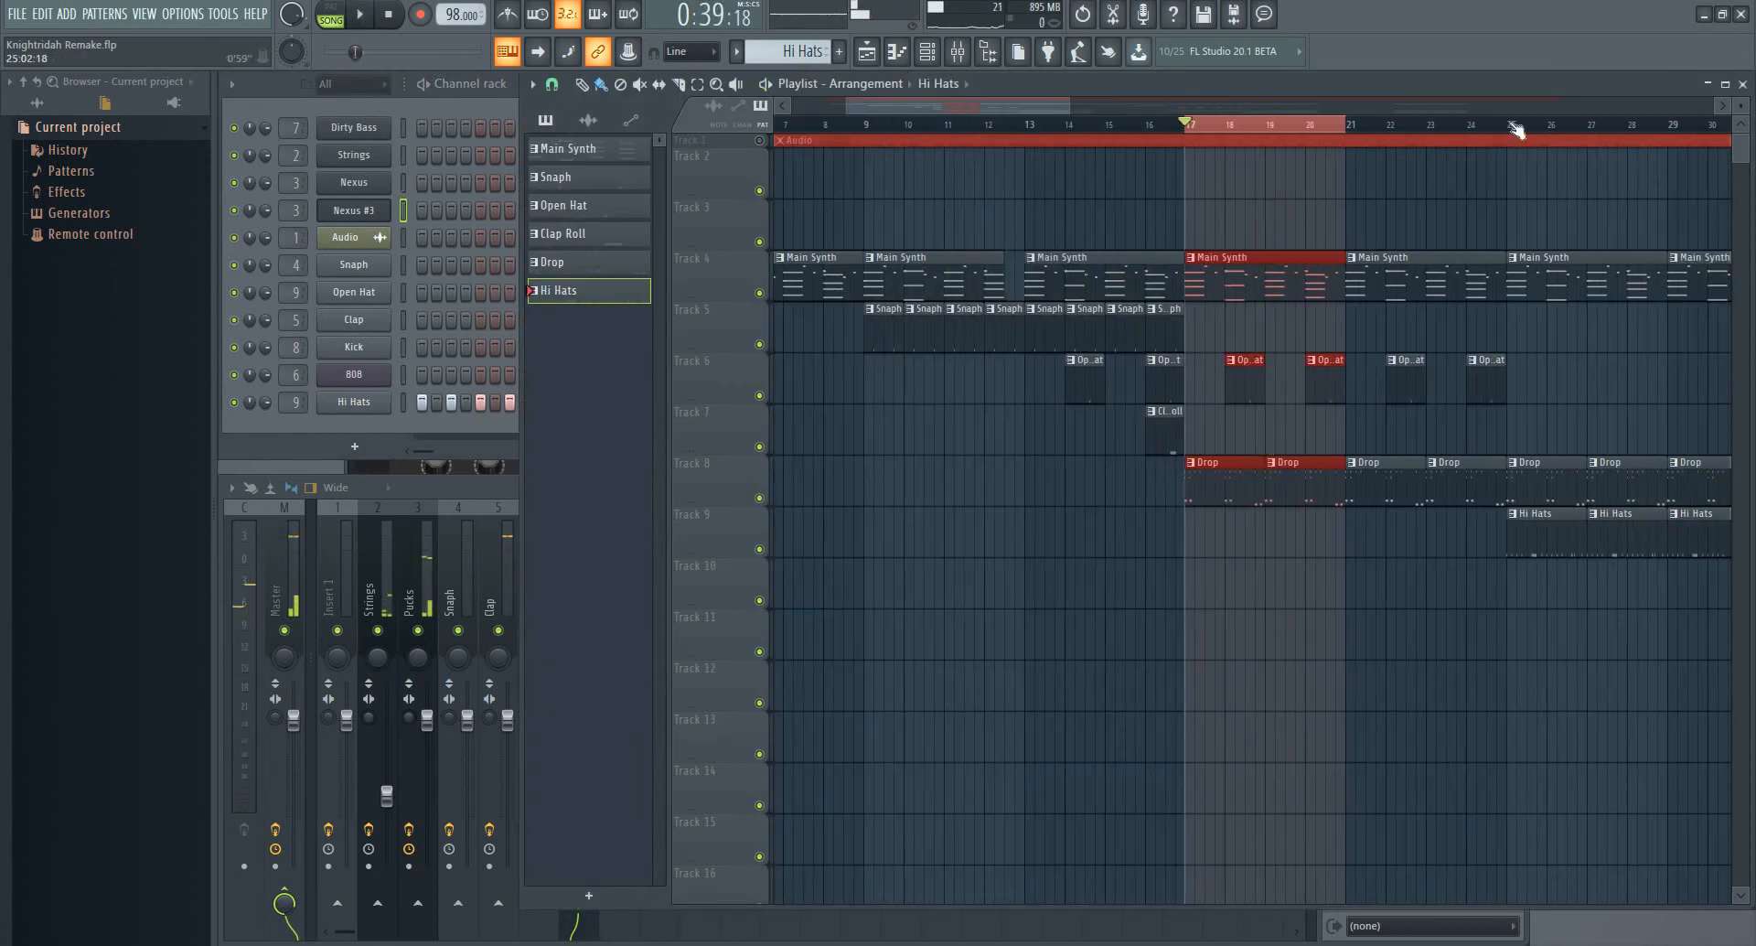
Play the arrangement from just before the first Hi Hats clip at bar 25 with the mixer shown, keeping the Hi Hats pattern selected, then stop
left_click(1500, 130)
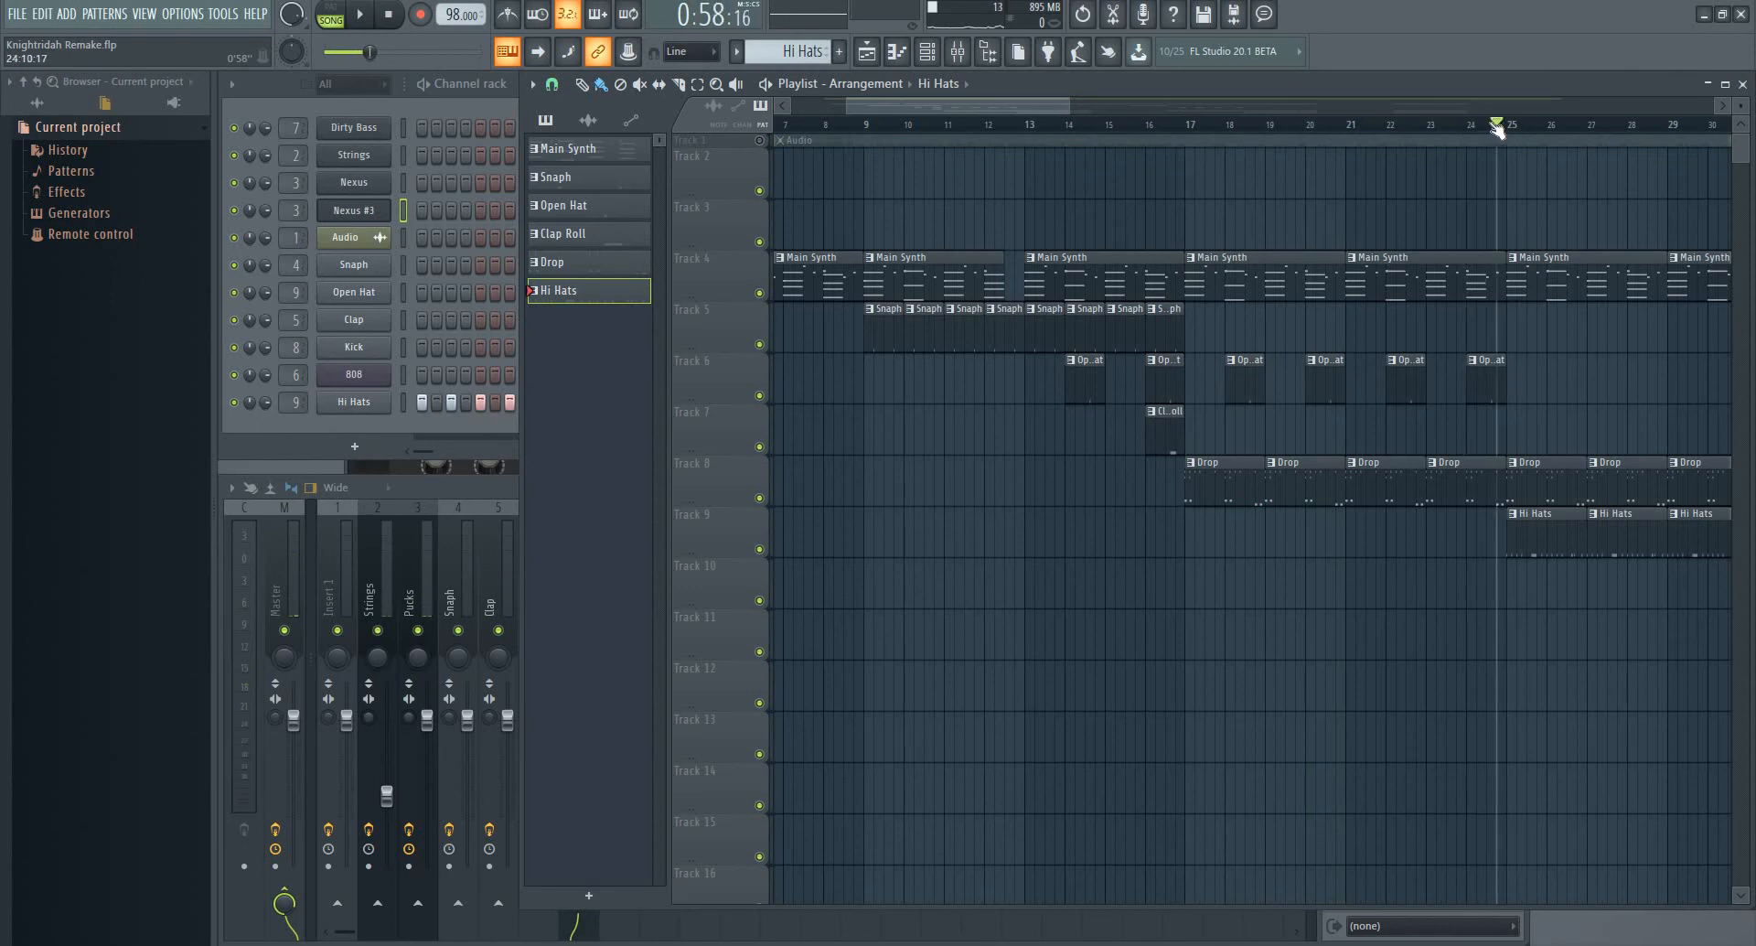
key("space")
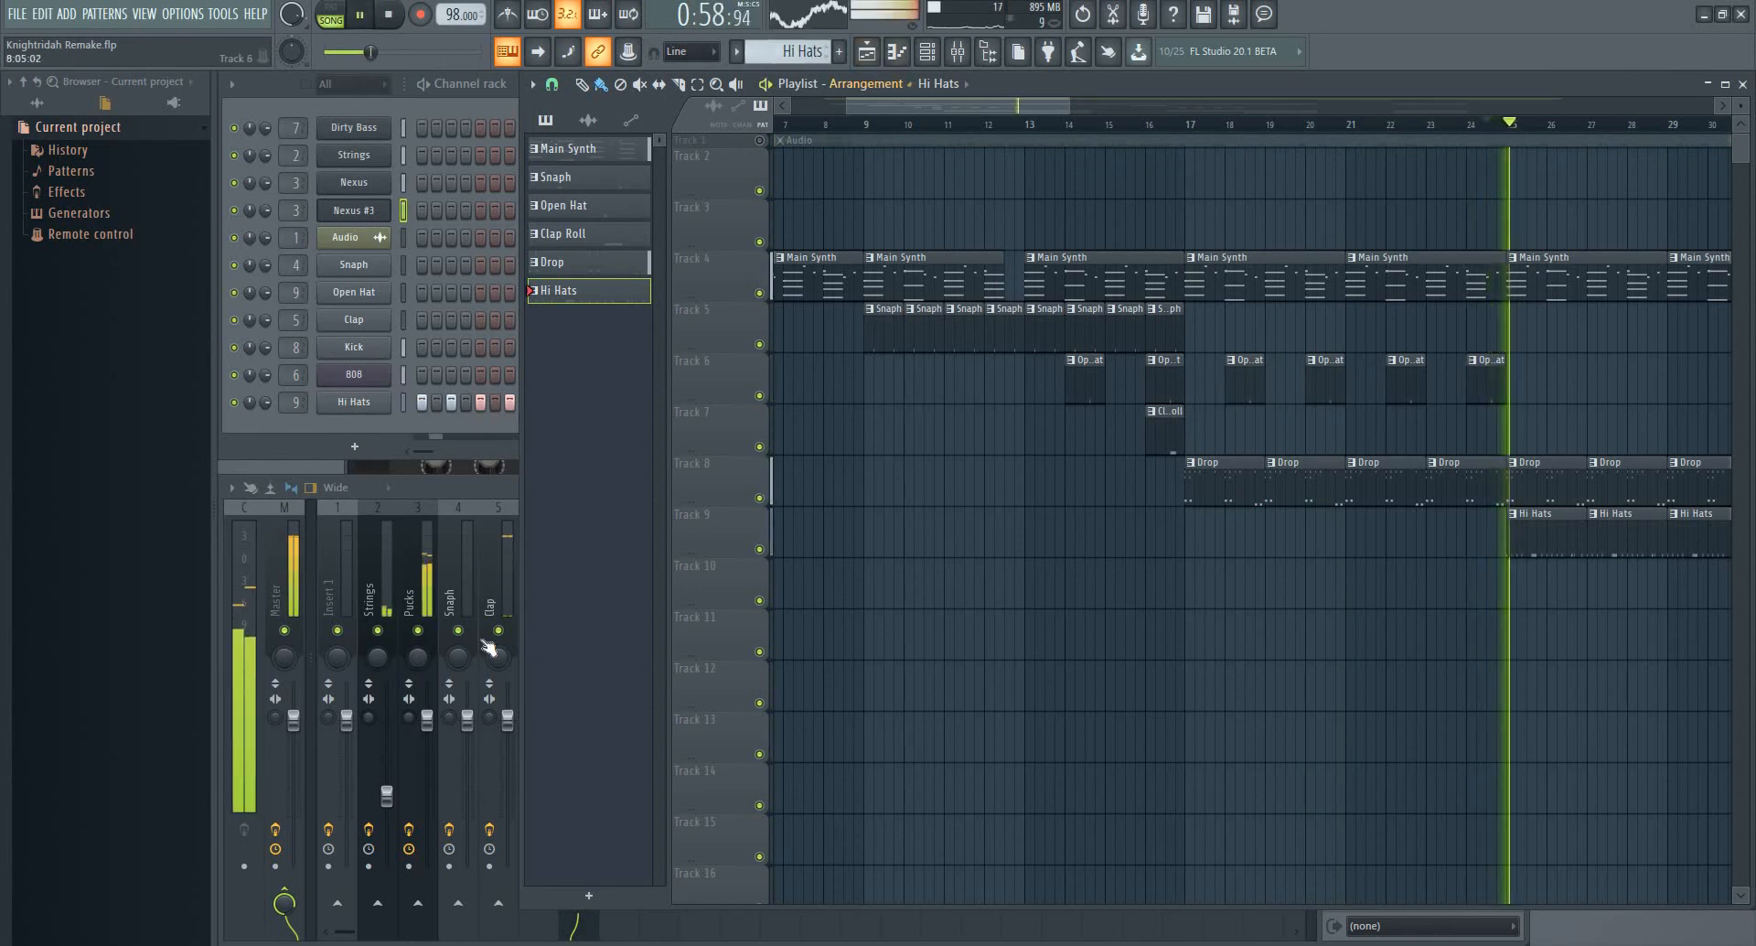
left_click(236, 910)
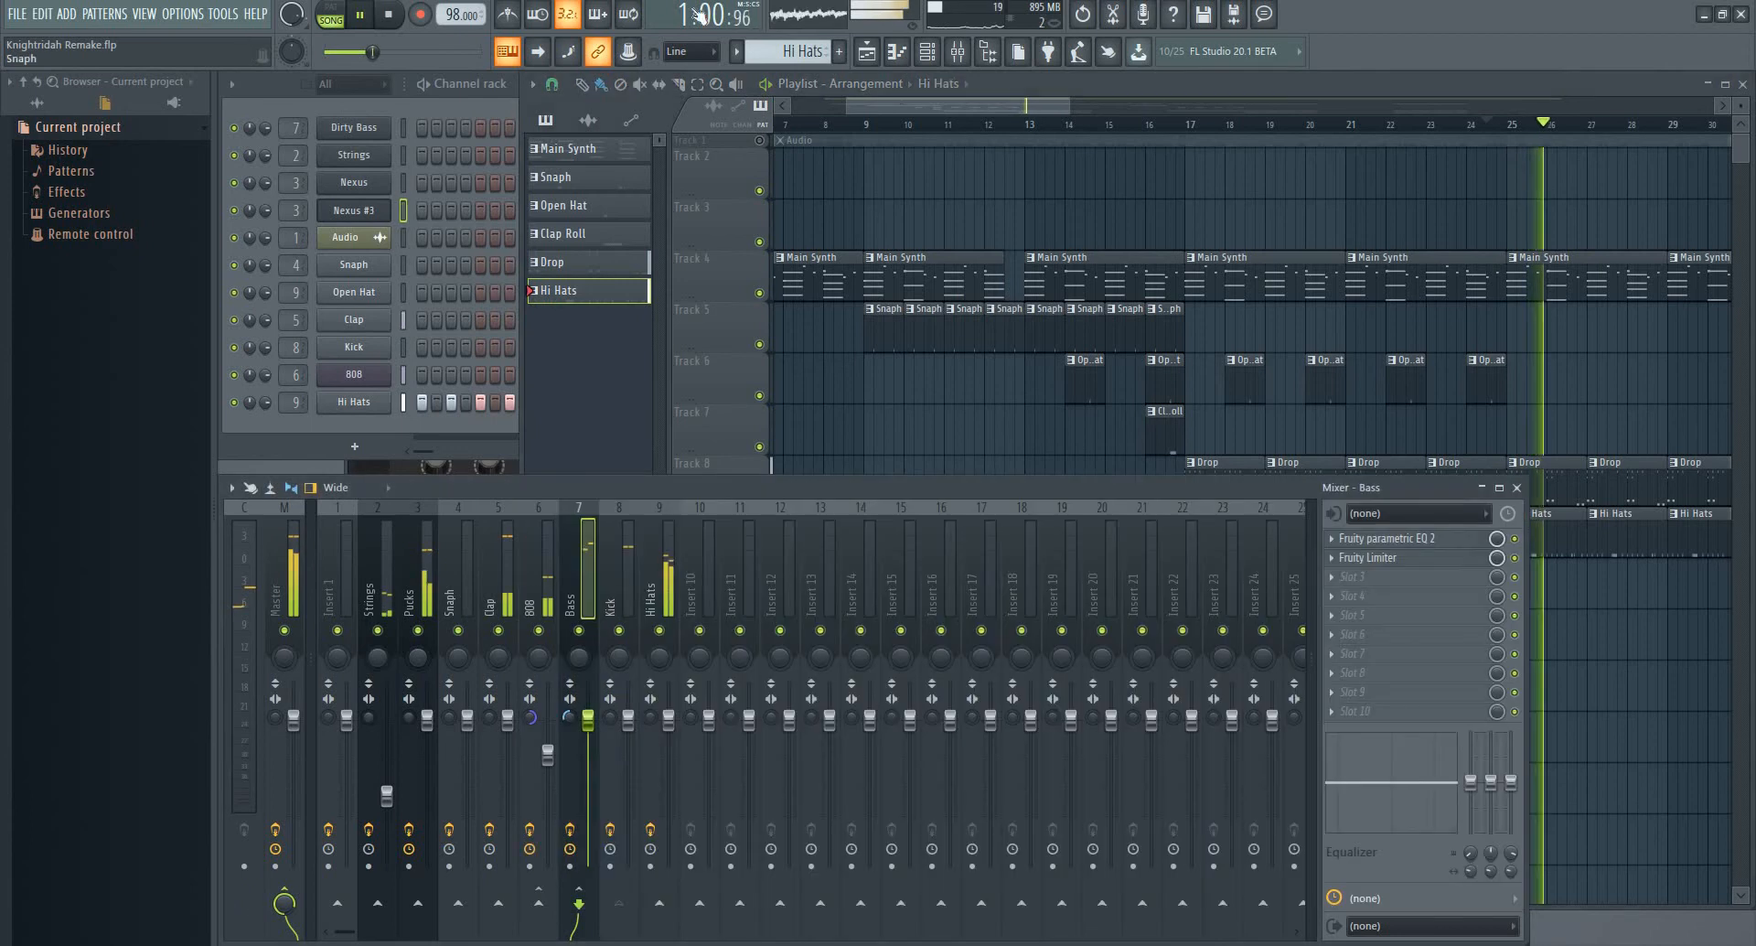
left_click(803, 51)
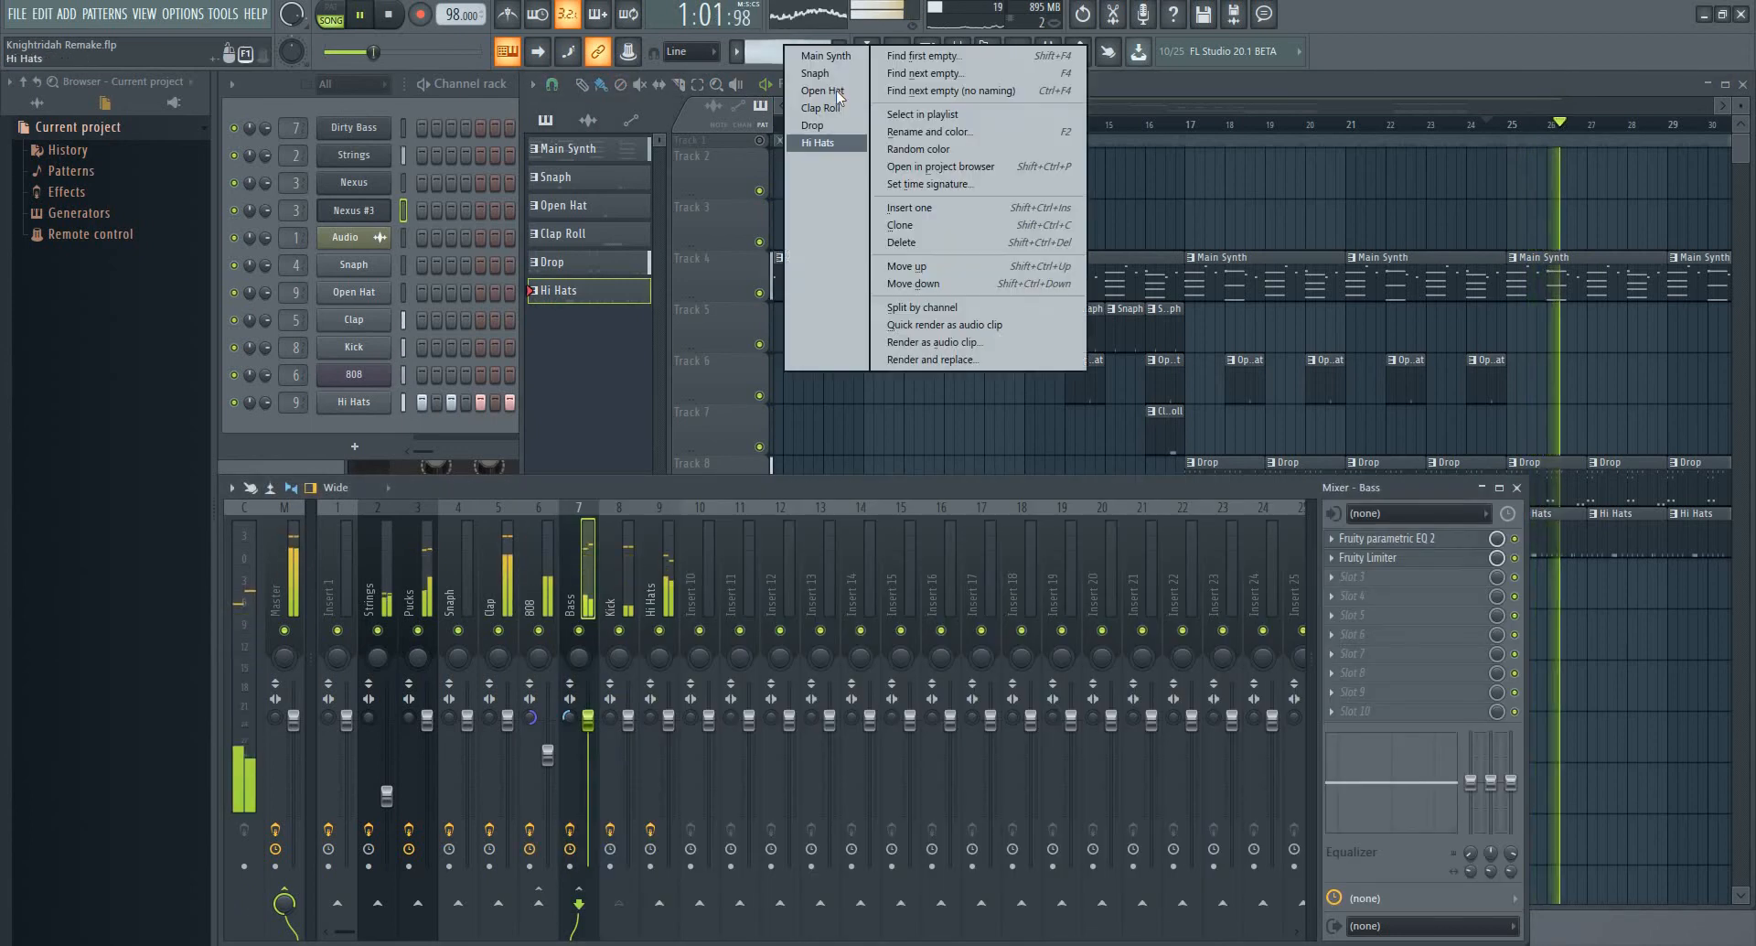
left_click(834, 144)
key("space")
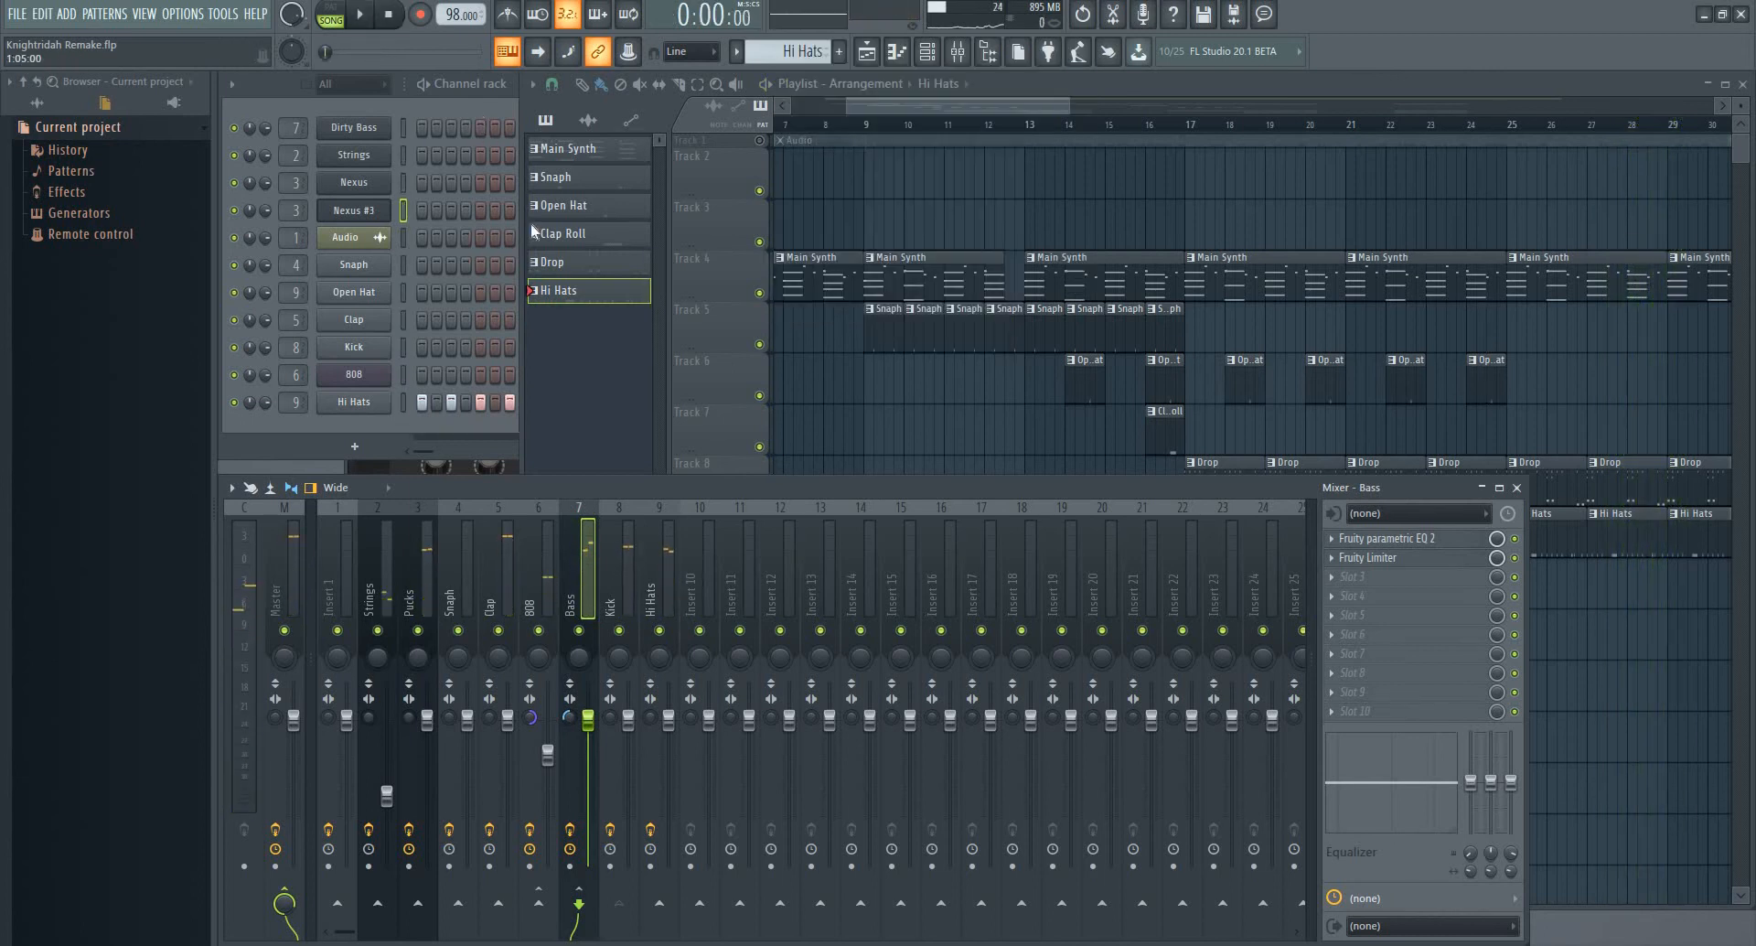
Open the samplers of the Hi Hats, Snaph and Open Hat channels in turn and audition their samples
left_click(293, 347)
left_click(354, 407)
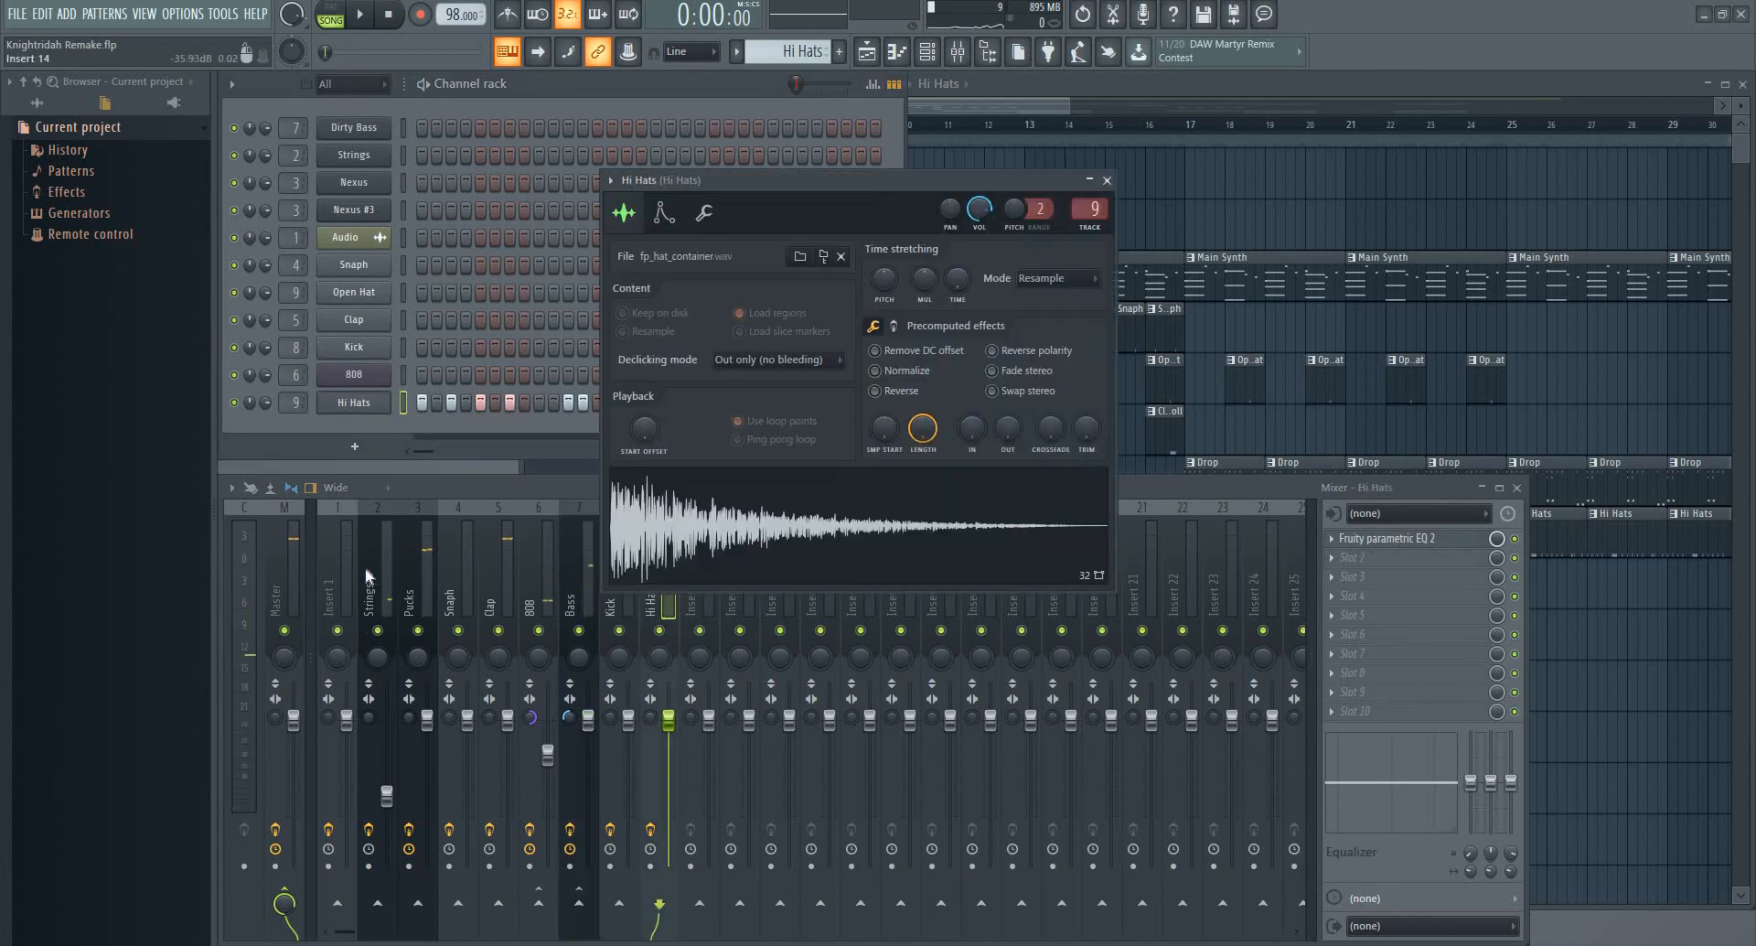
left_click(839, 509)
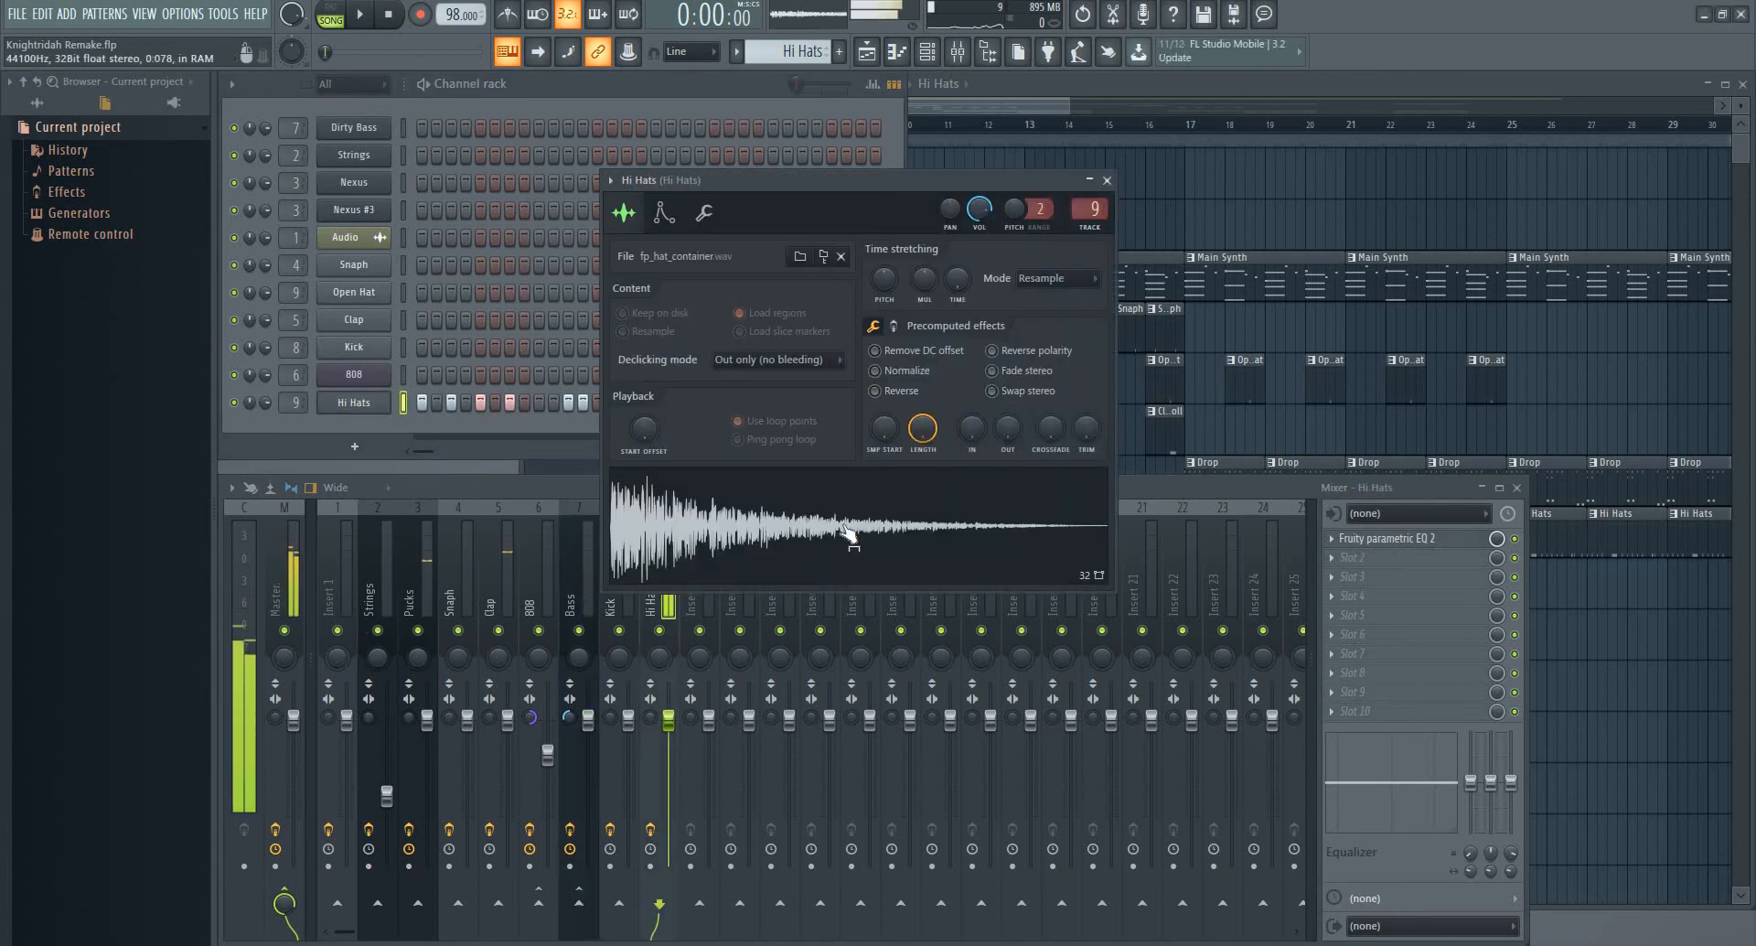
left_click(366, 267)
left_click(596, 675)
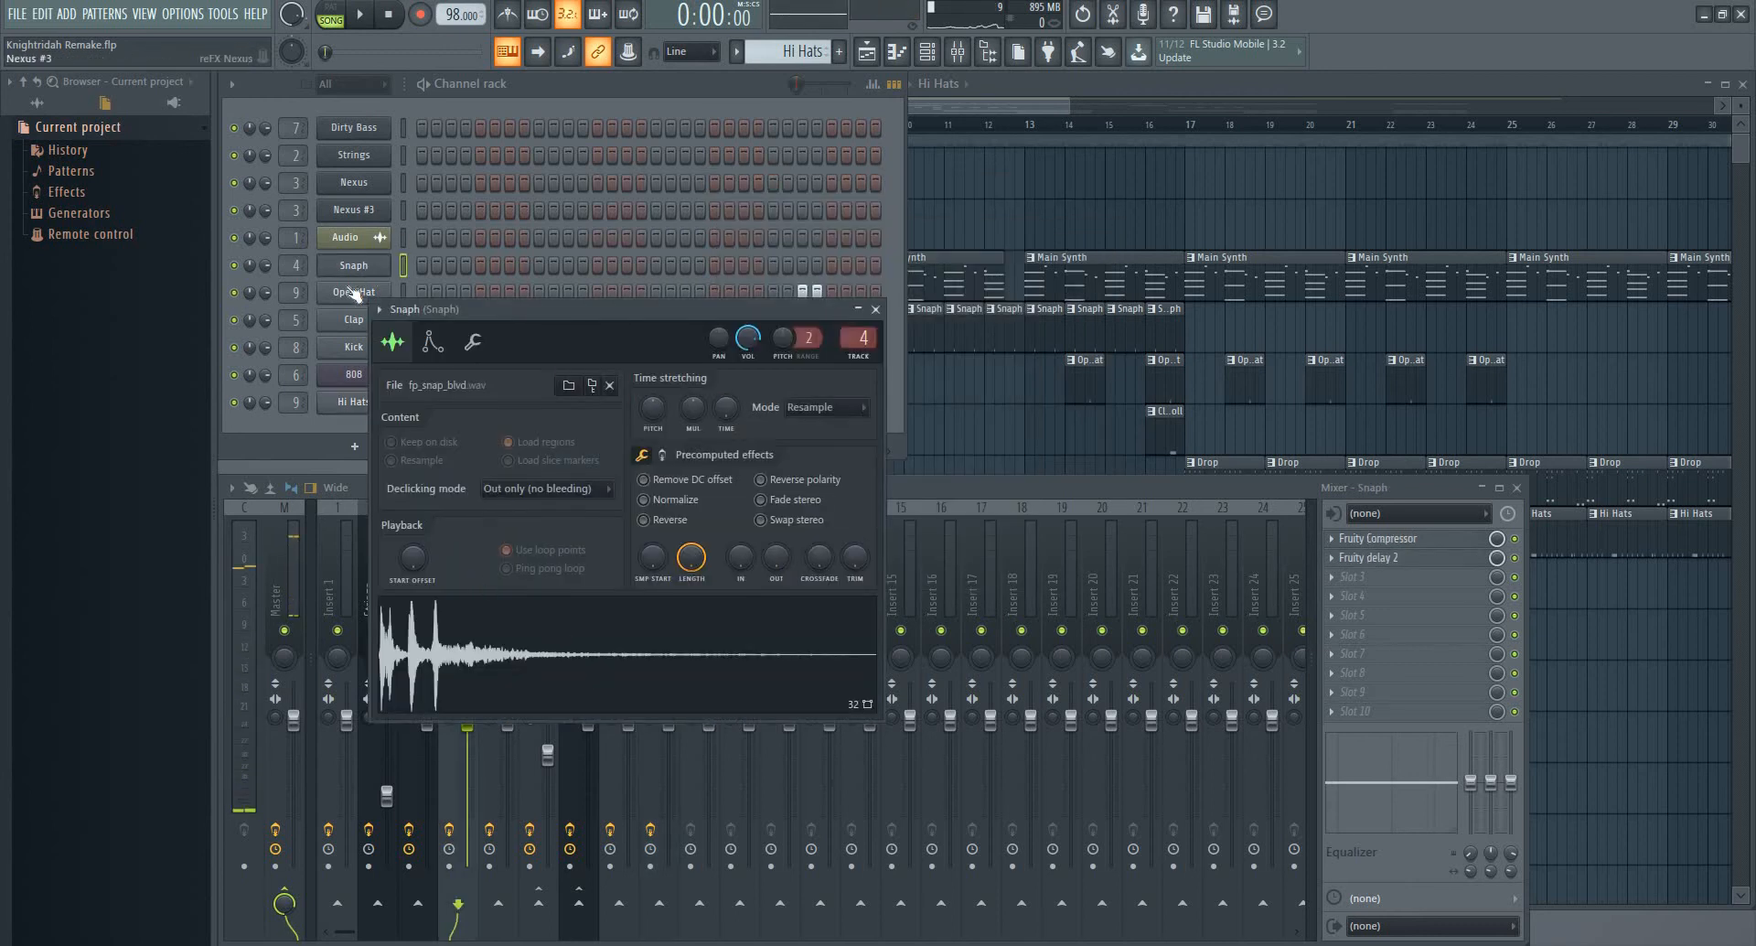
left_click(630, 693)
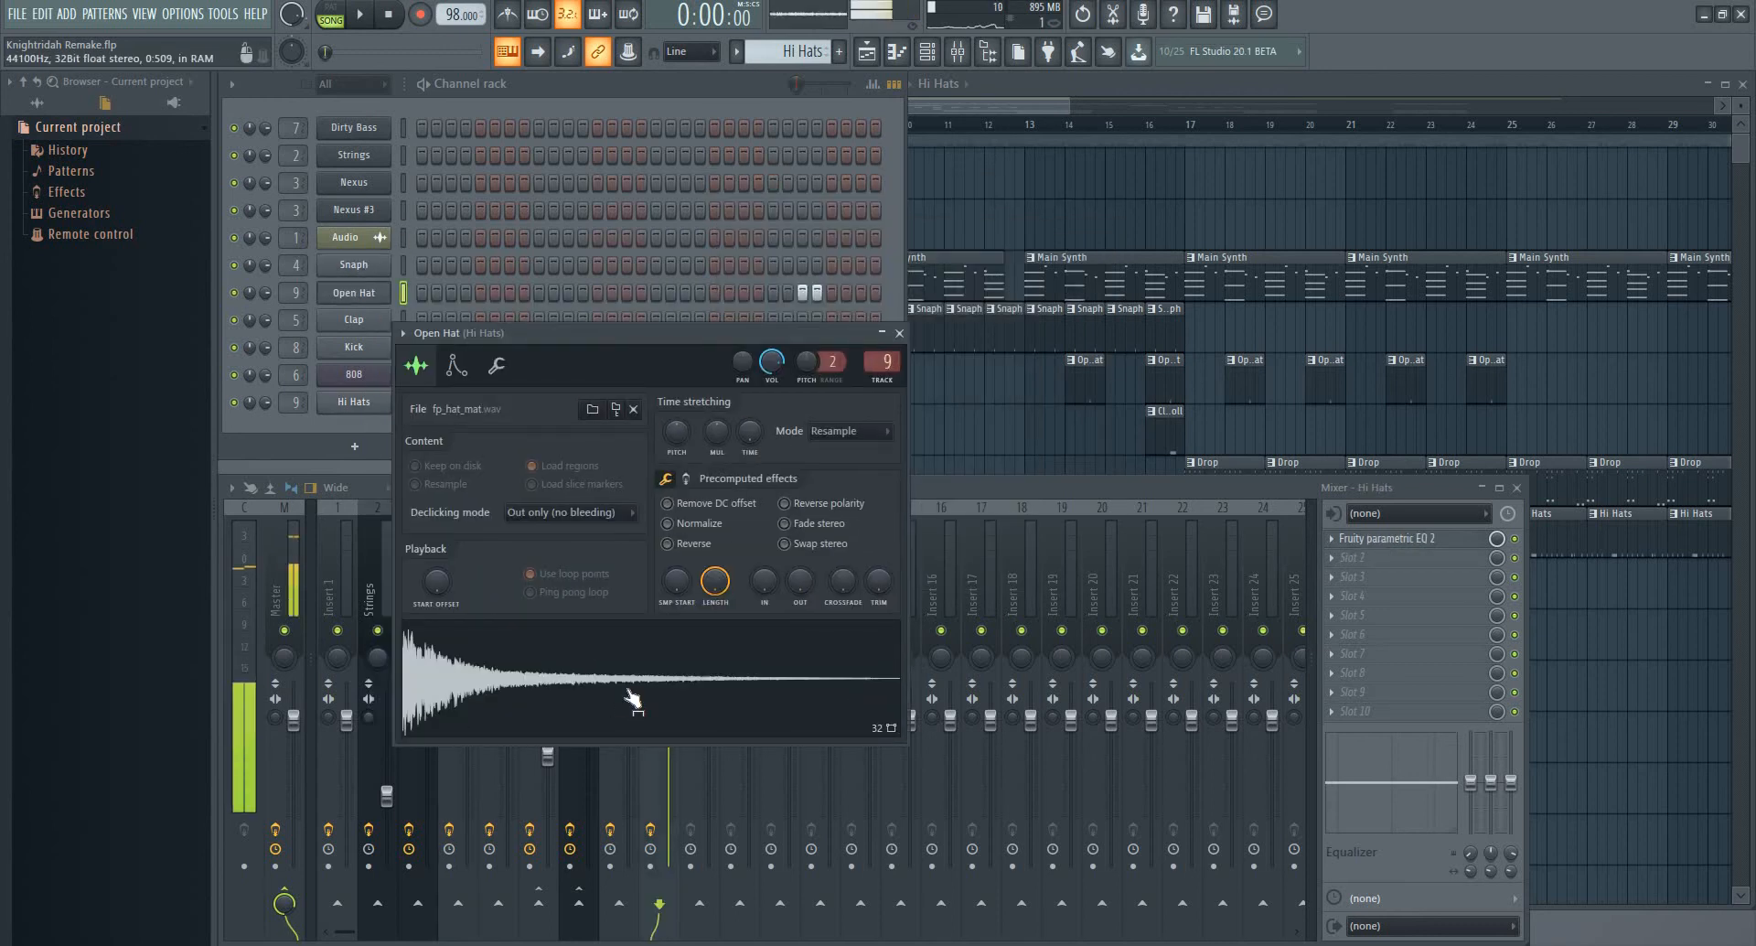
left_click(899, 333)
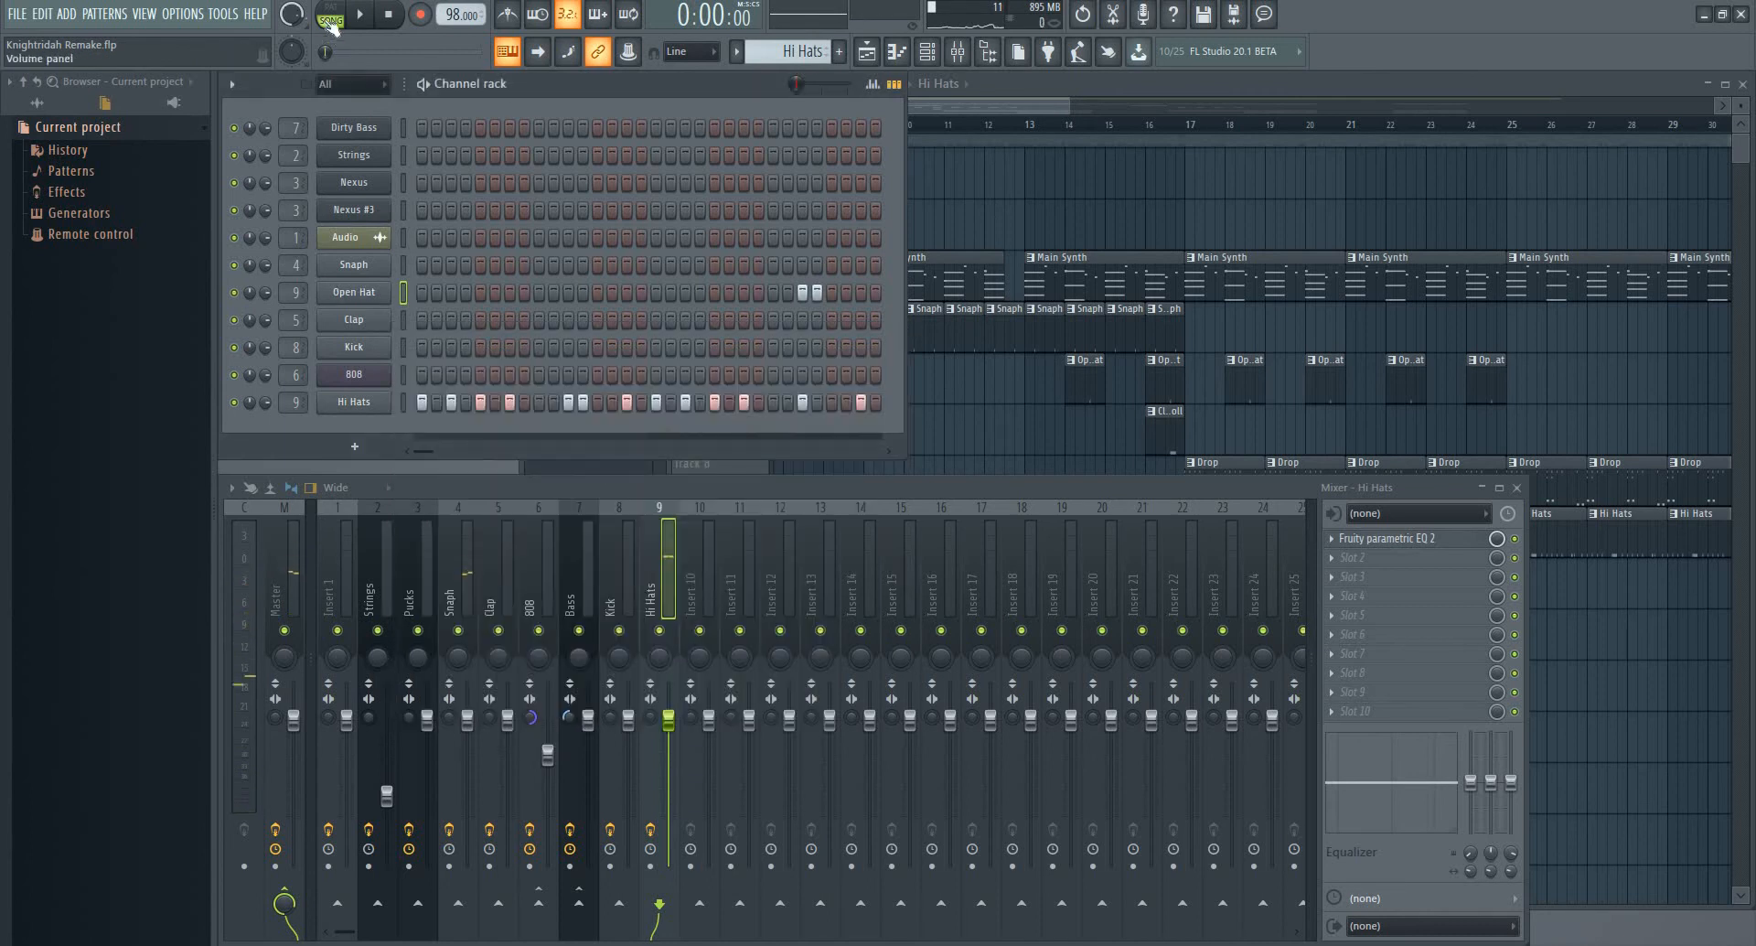
Play the Hi Hats pattern on its own in pattern mode and stop it
left_click(363, 18)
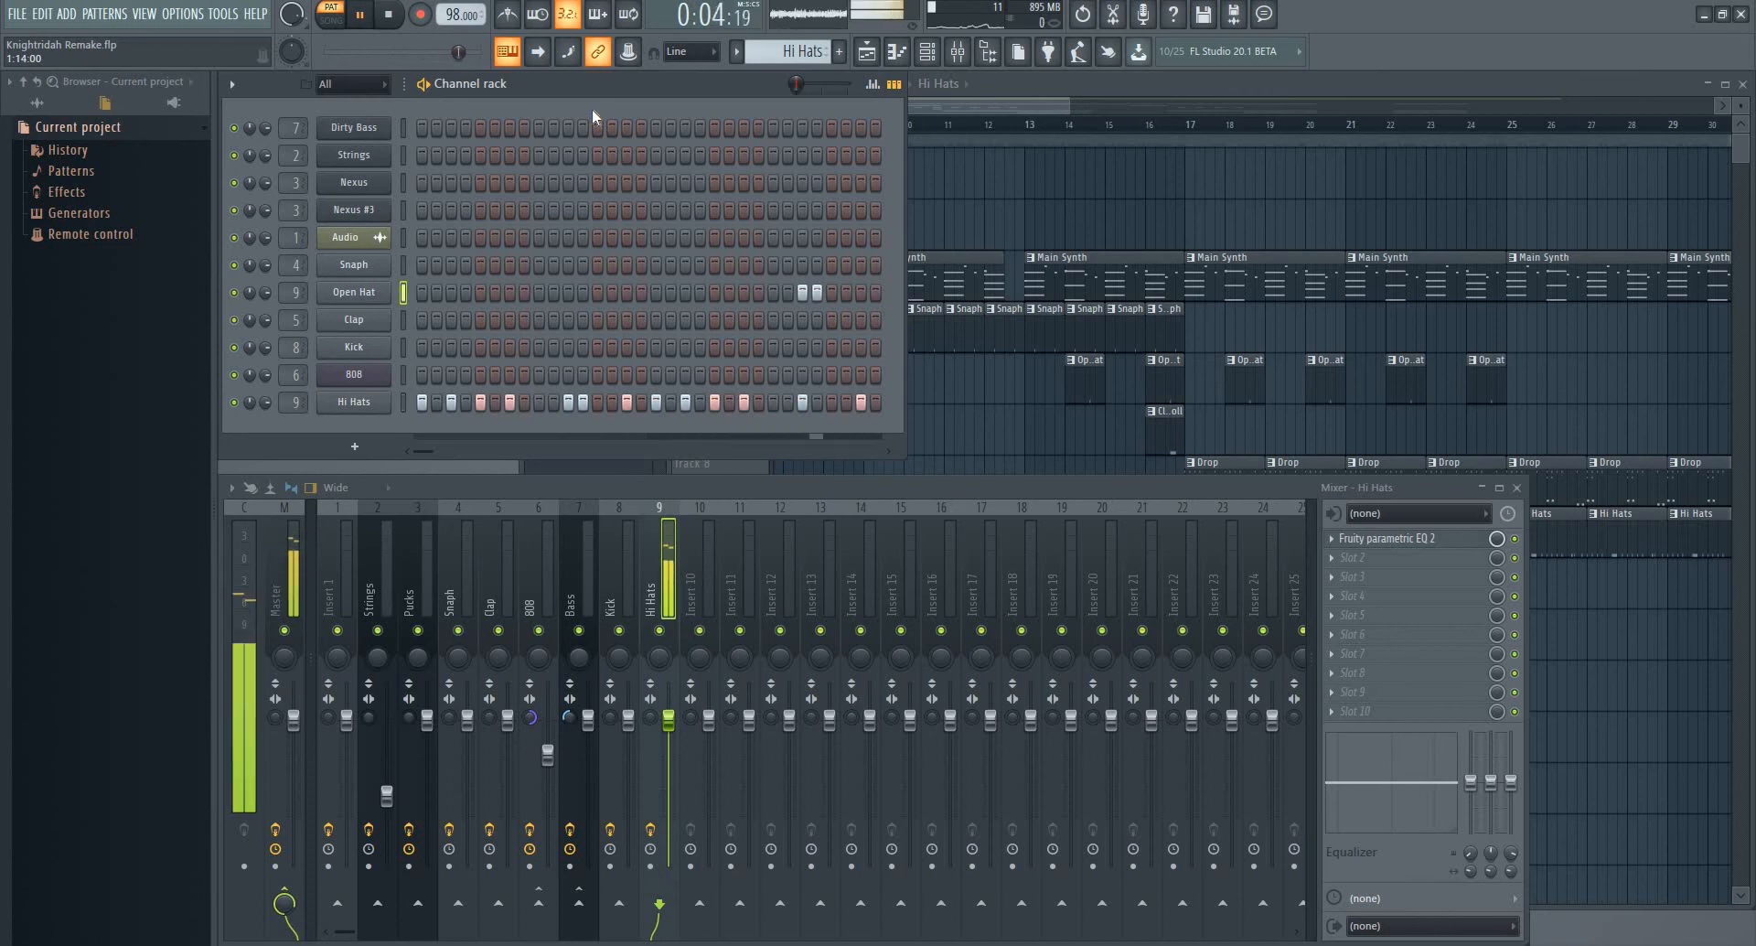
left_click(390, 15)
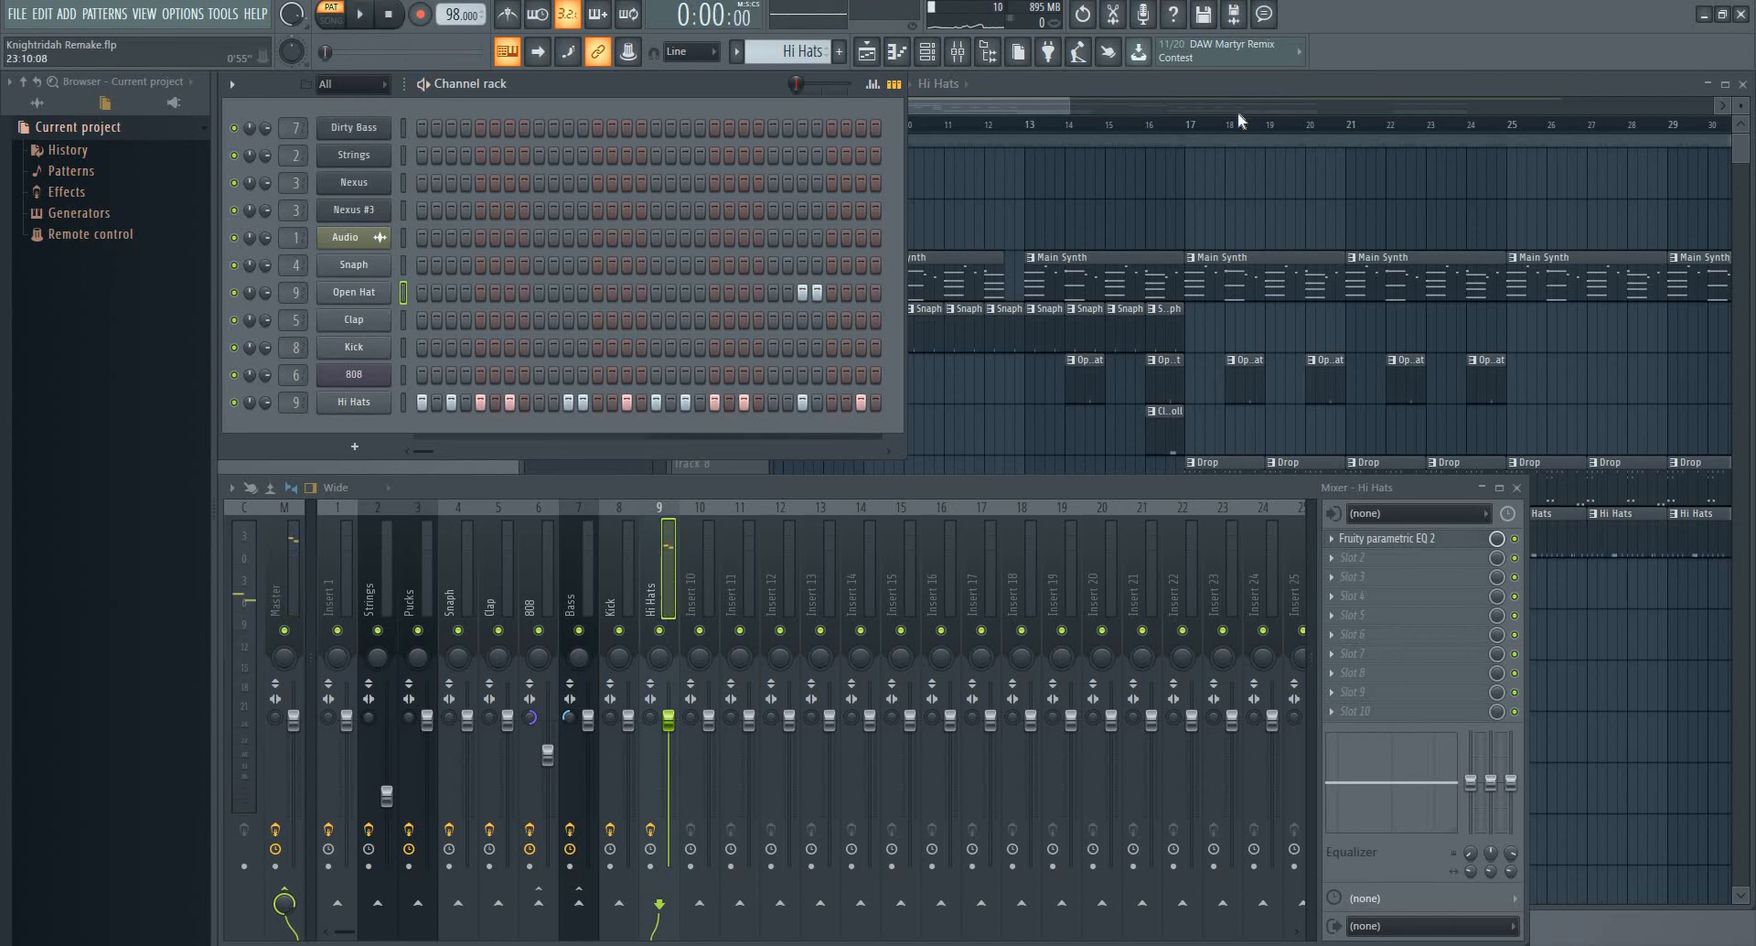
Play the arrangement in song mode from bar 25, view the mixer levels up to the end of the Hi Hats section, then stop
left_click(1217, 126)
scroll(1367, 348, "up", 4, "ctrl")
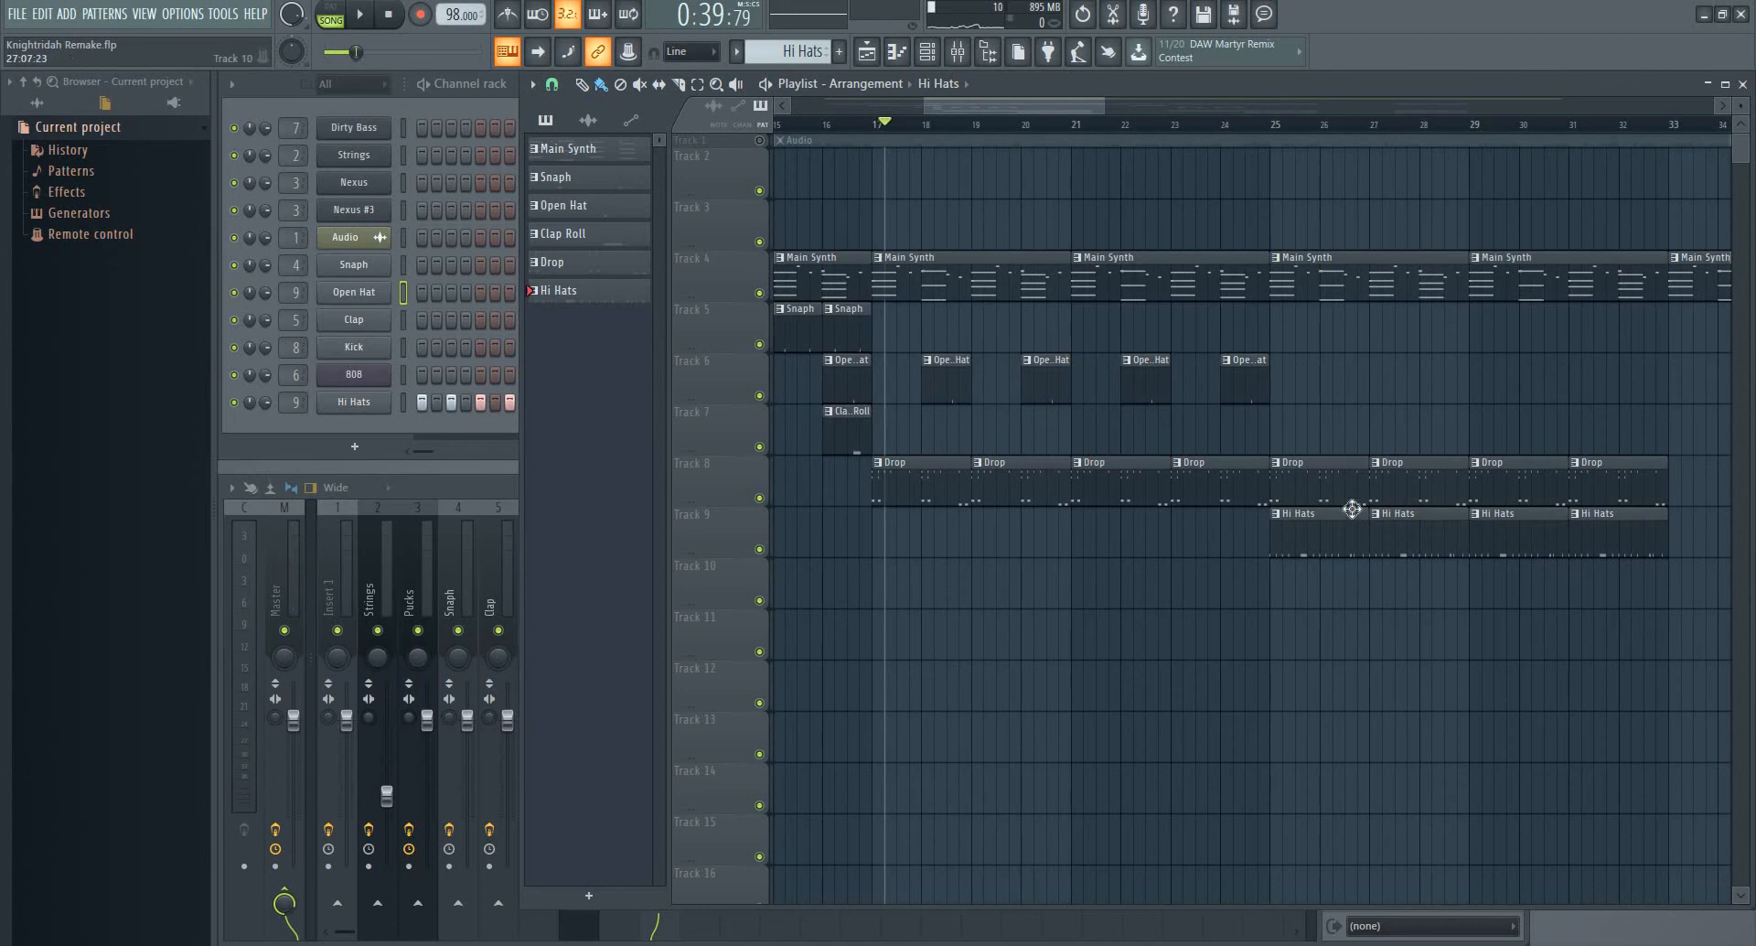
left_click(1276, 128)
key("space")
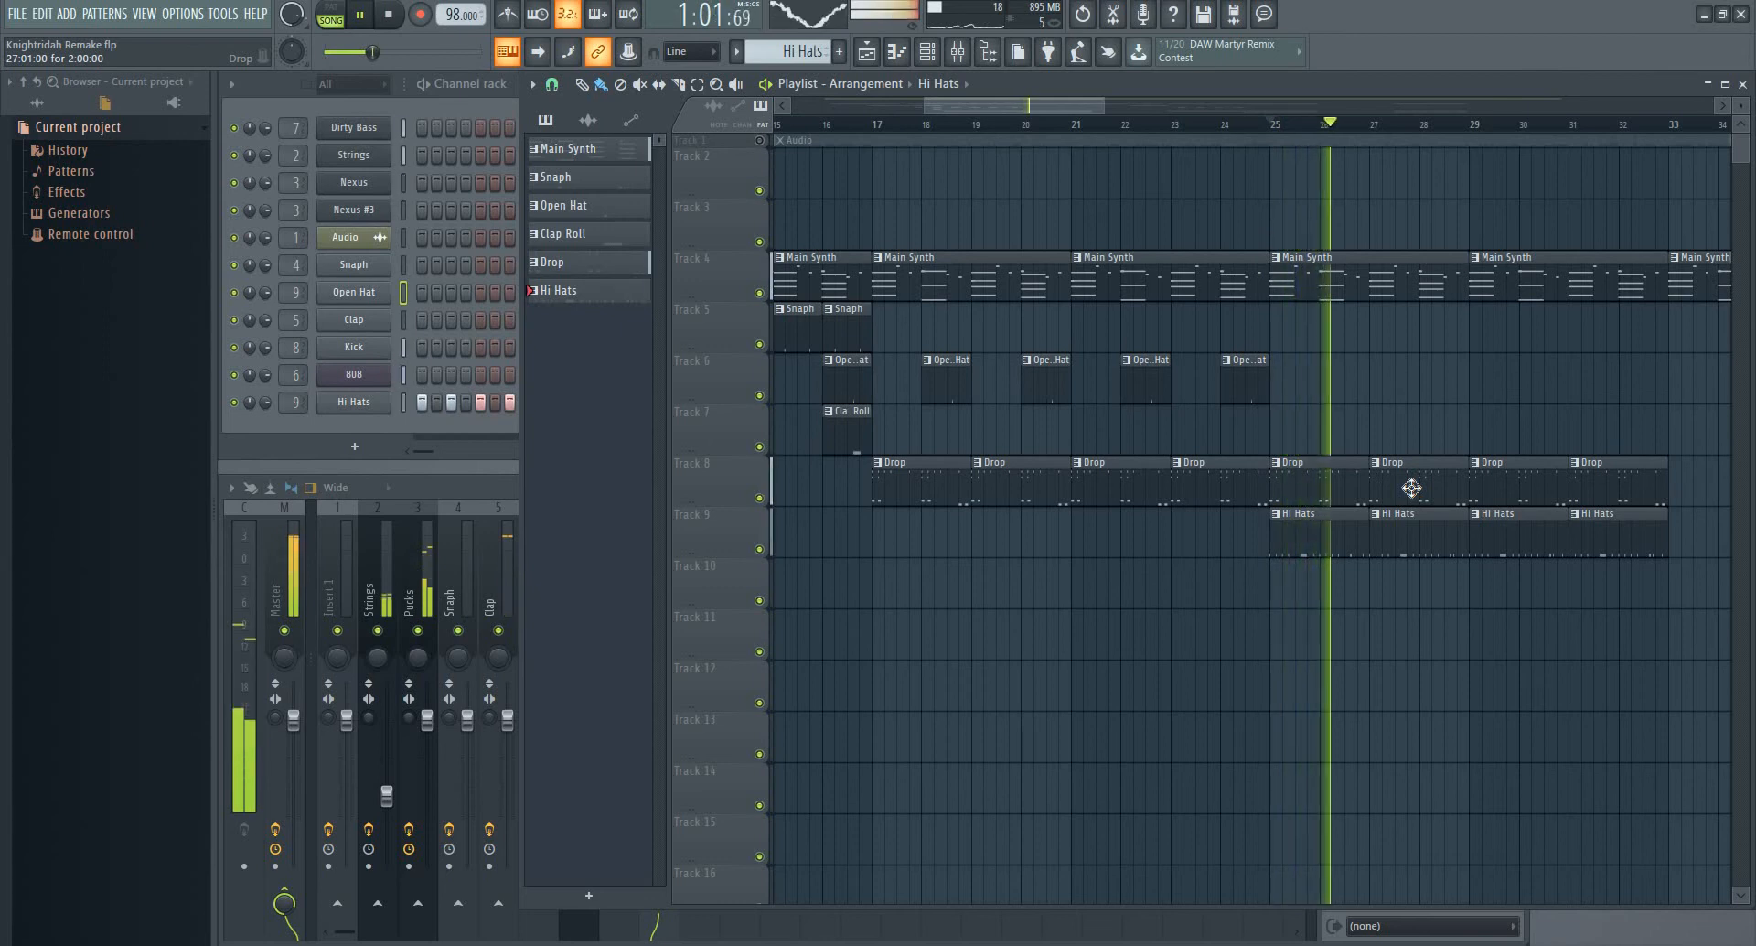
scroll(1413, 421, "down", 6)
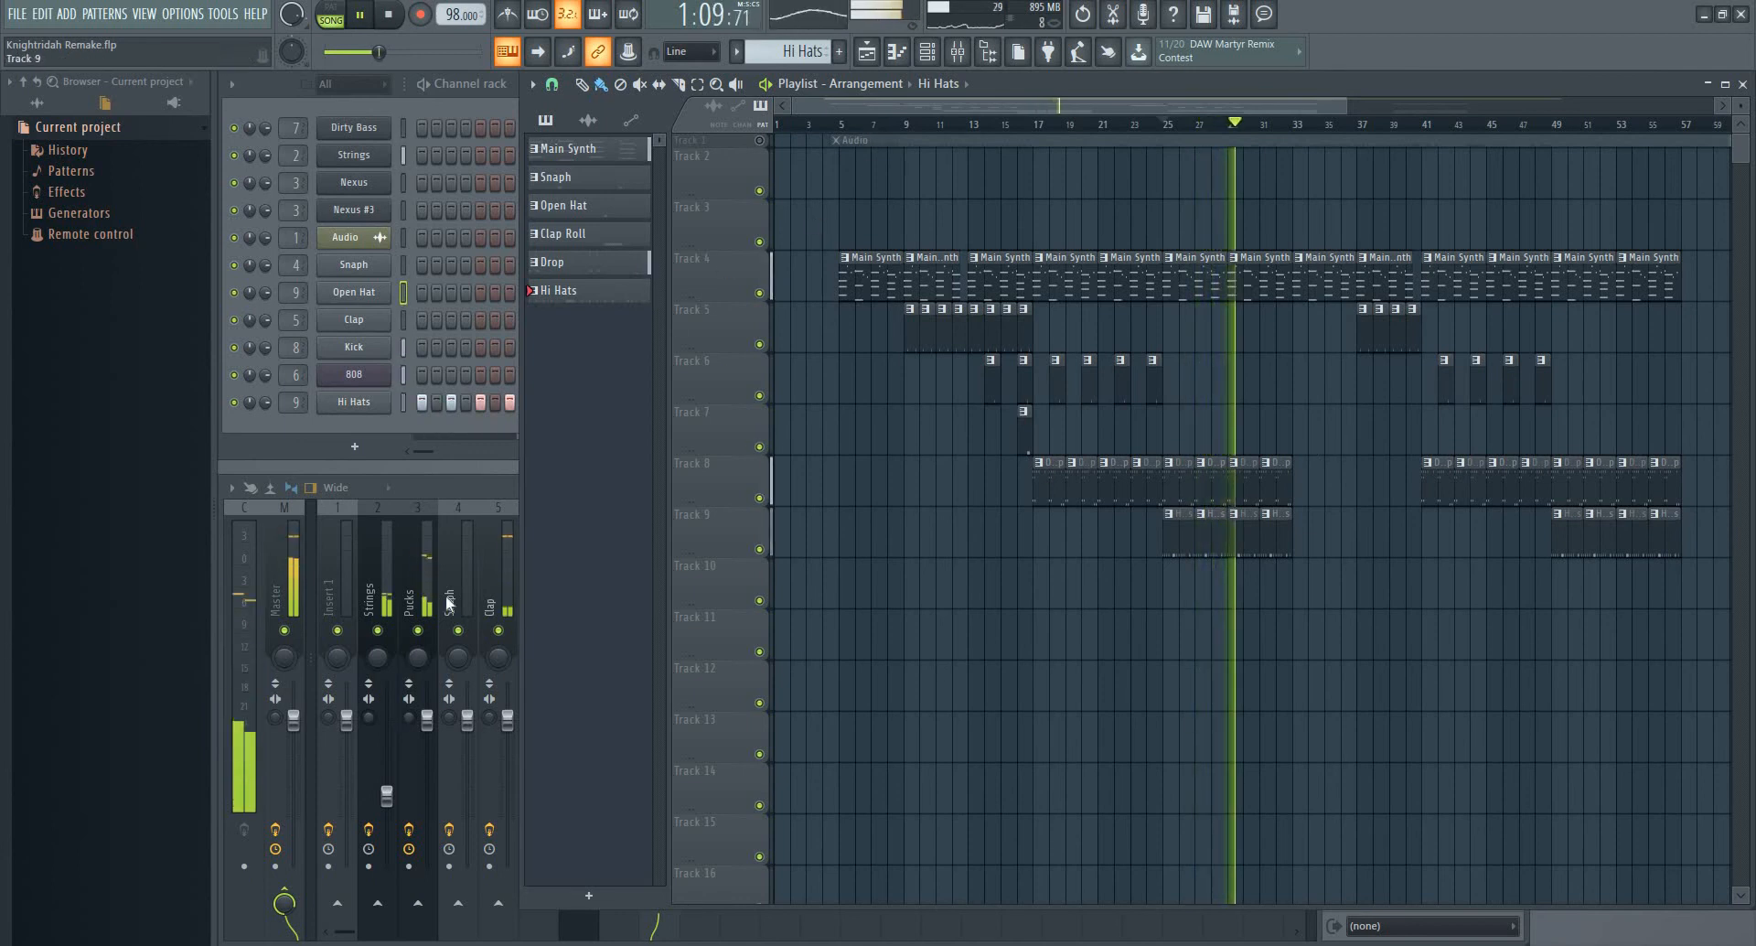
left_click(474, 494)
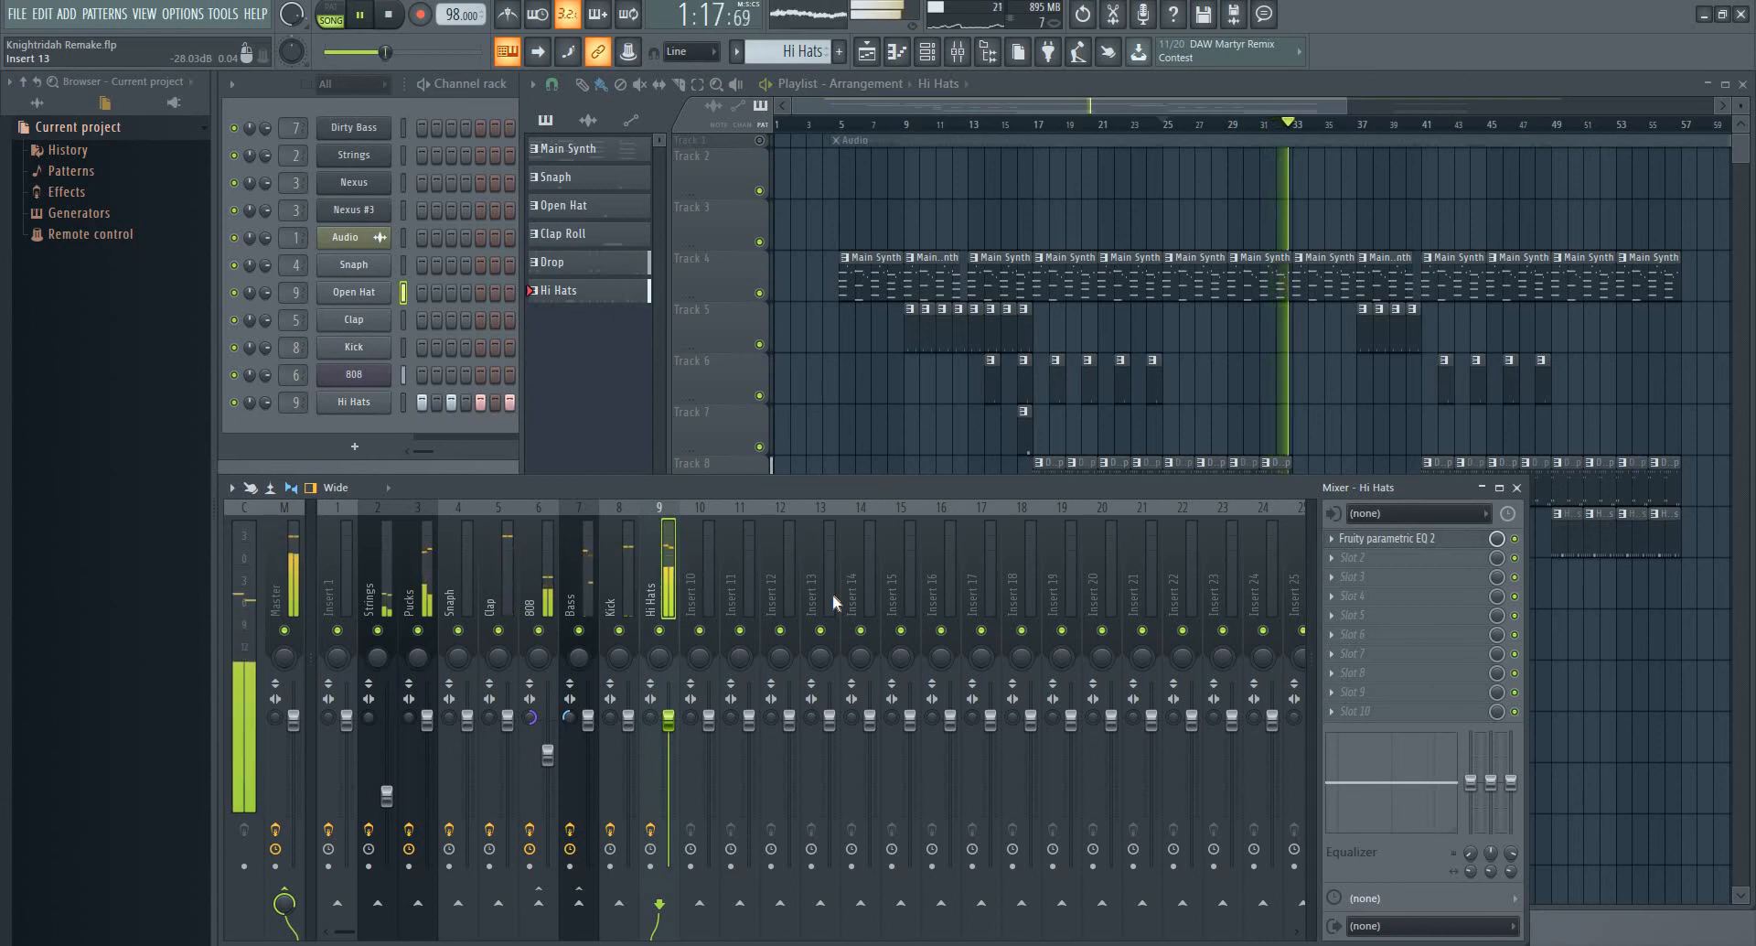
key("space")
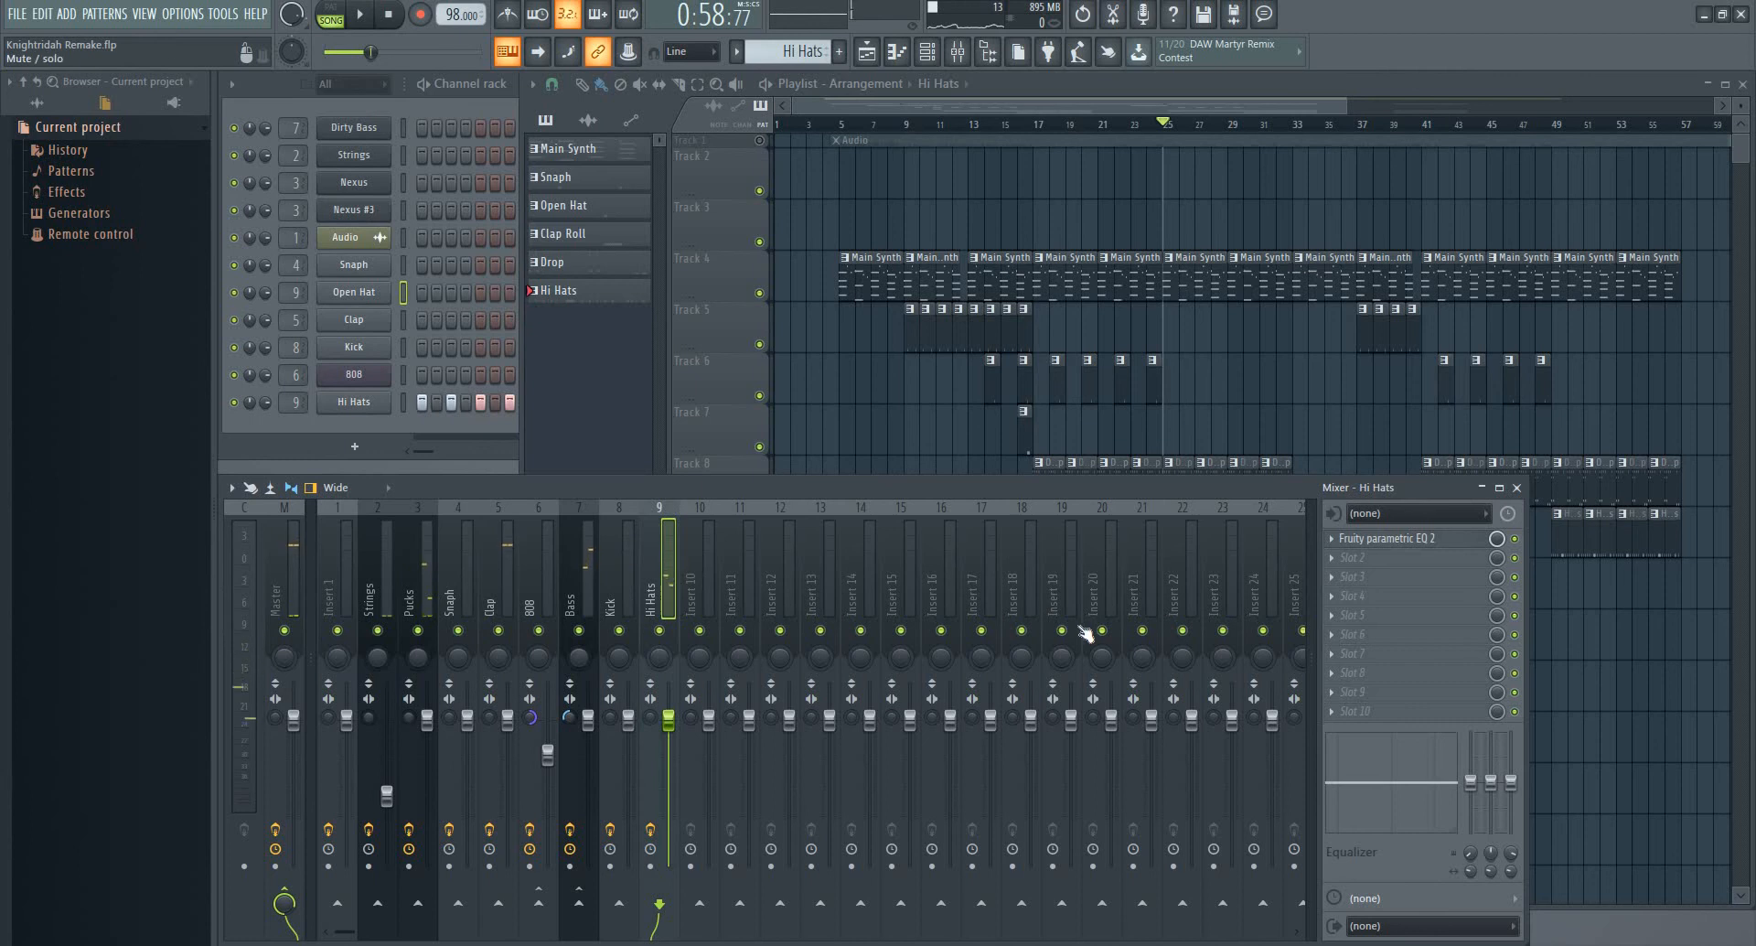
Examine the effect slots of the Insert 1 and Master mixer tracks
left_click(337, 582)
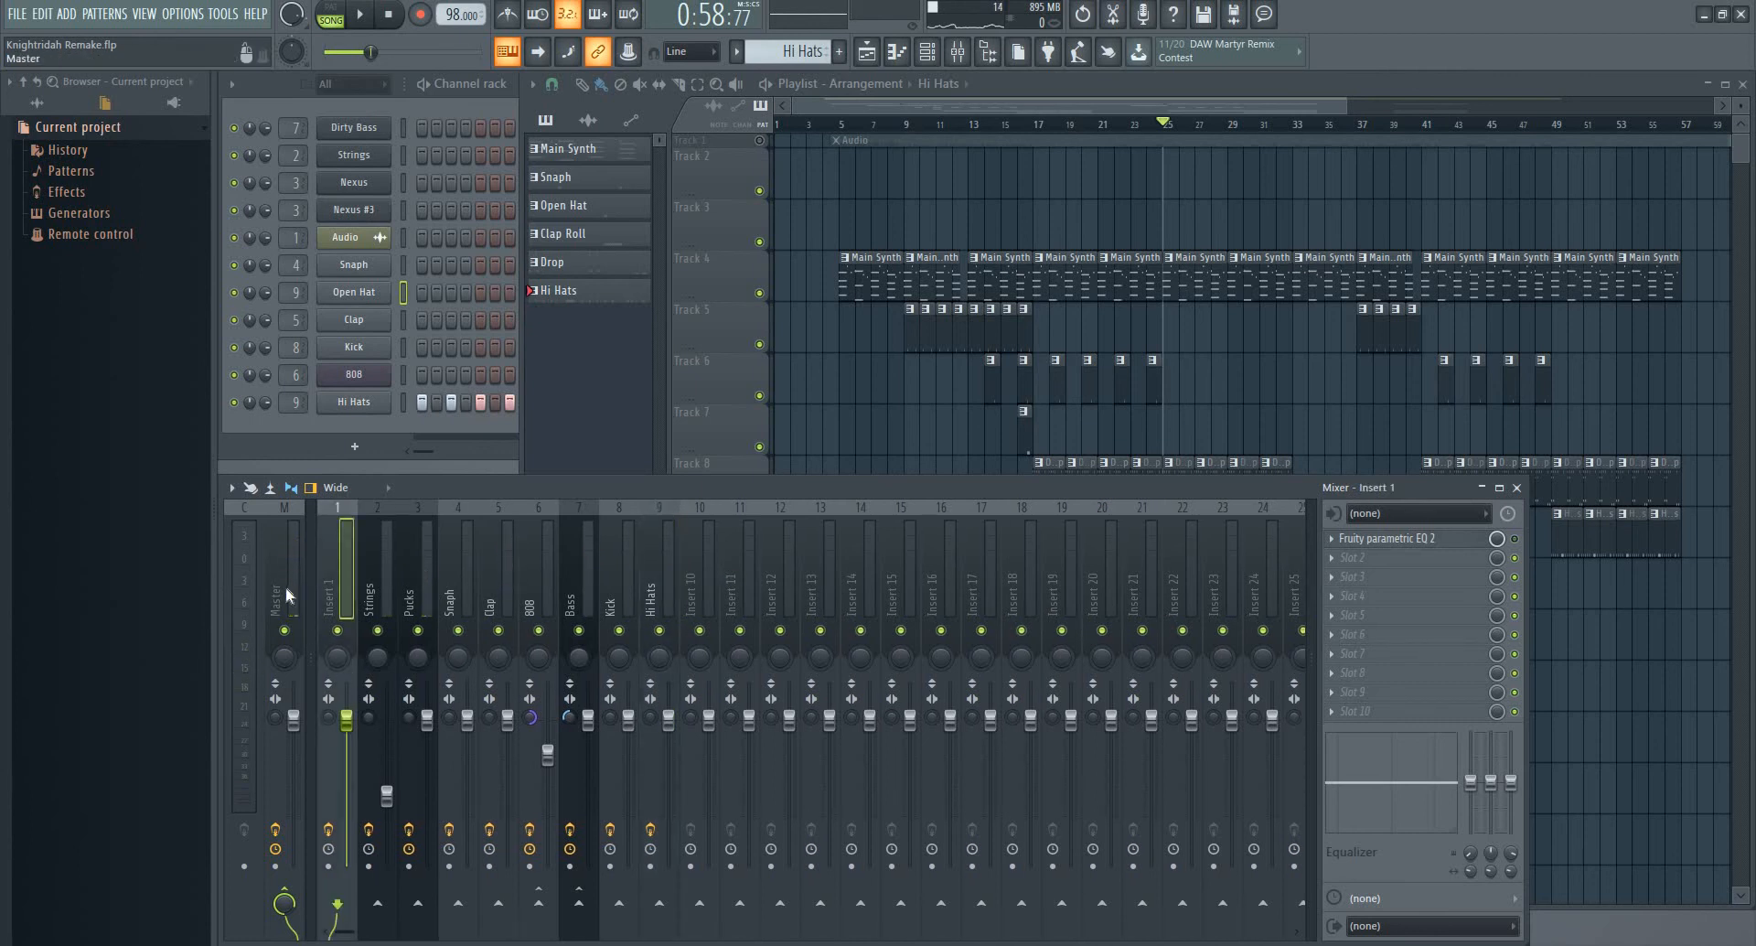
left_click(285, 582)
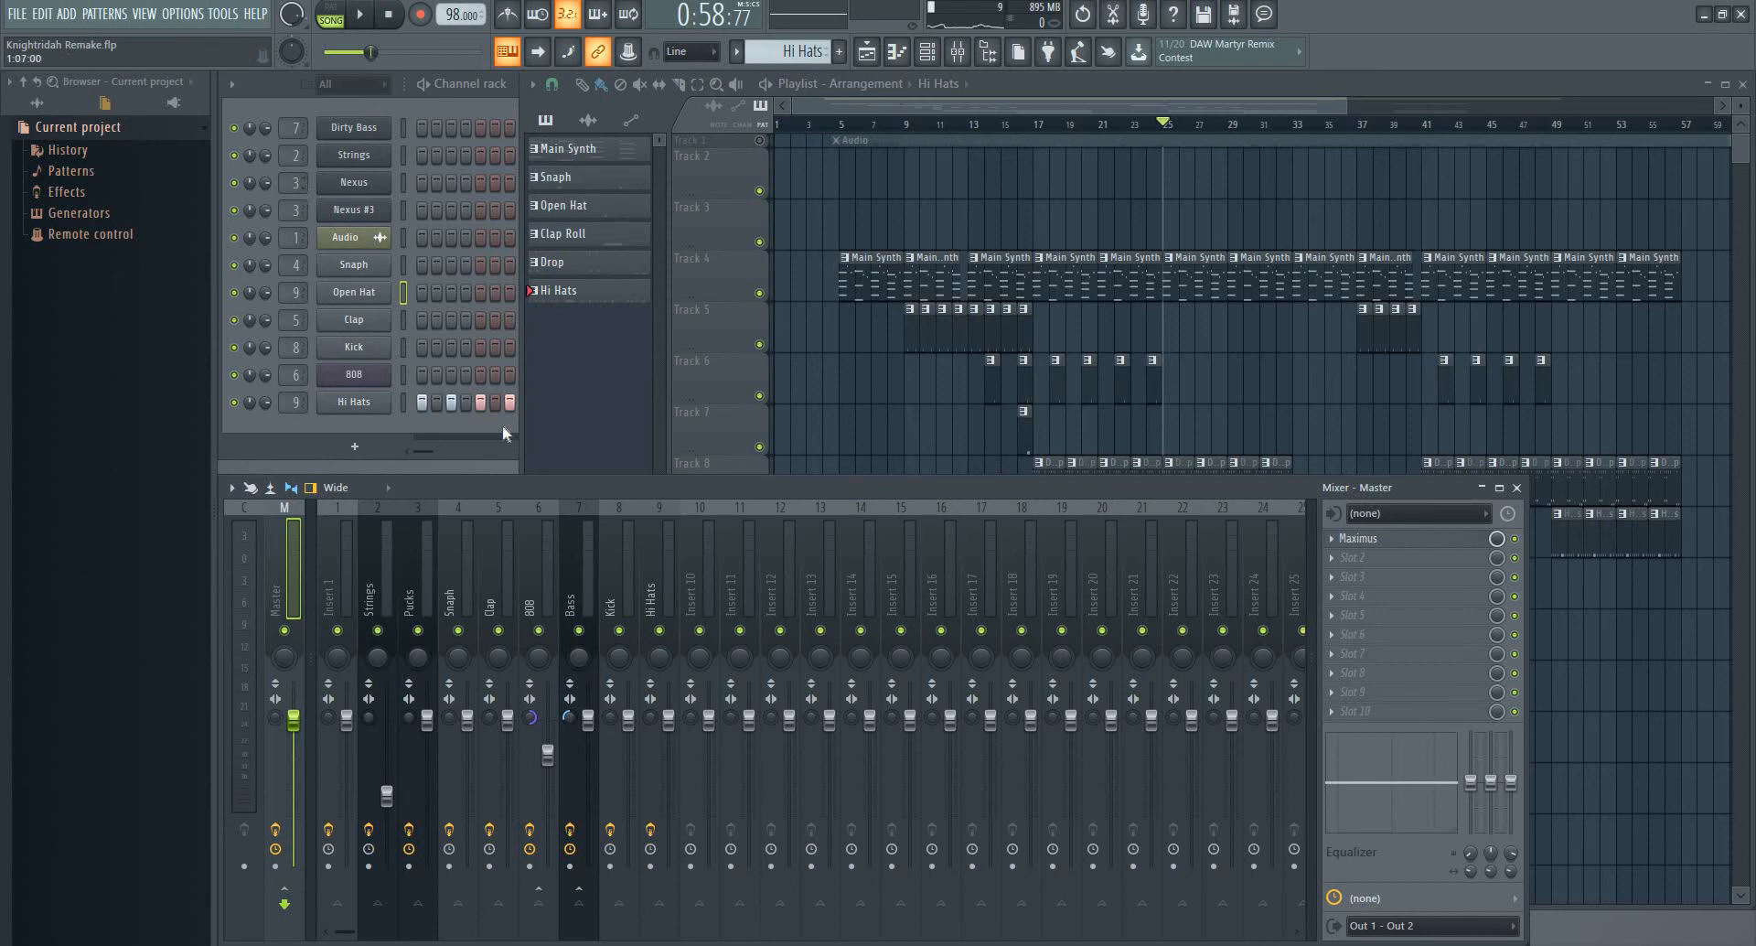
left_click(382, 432)
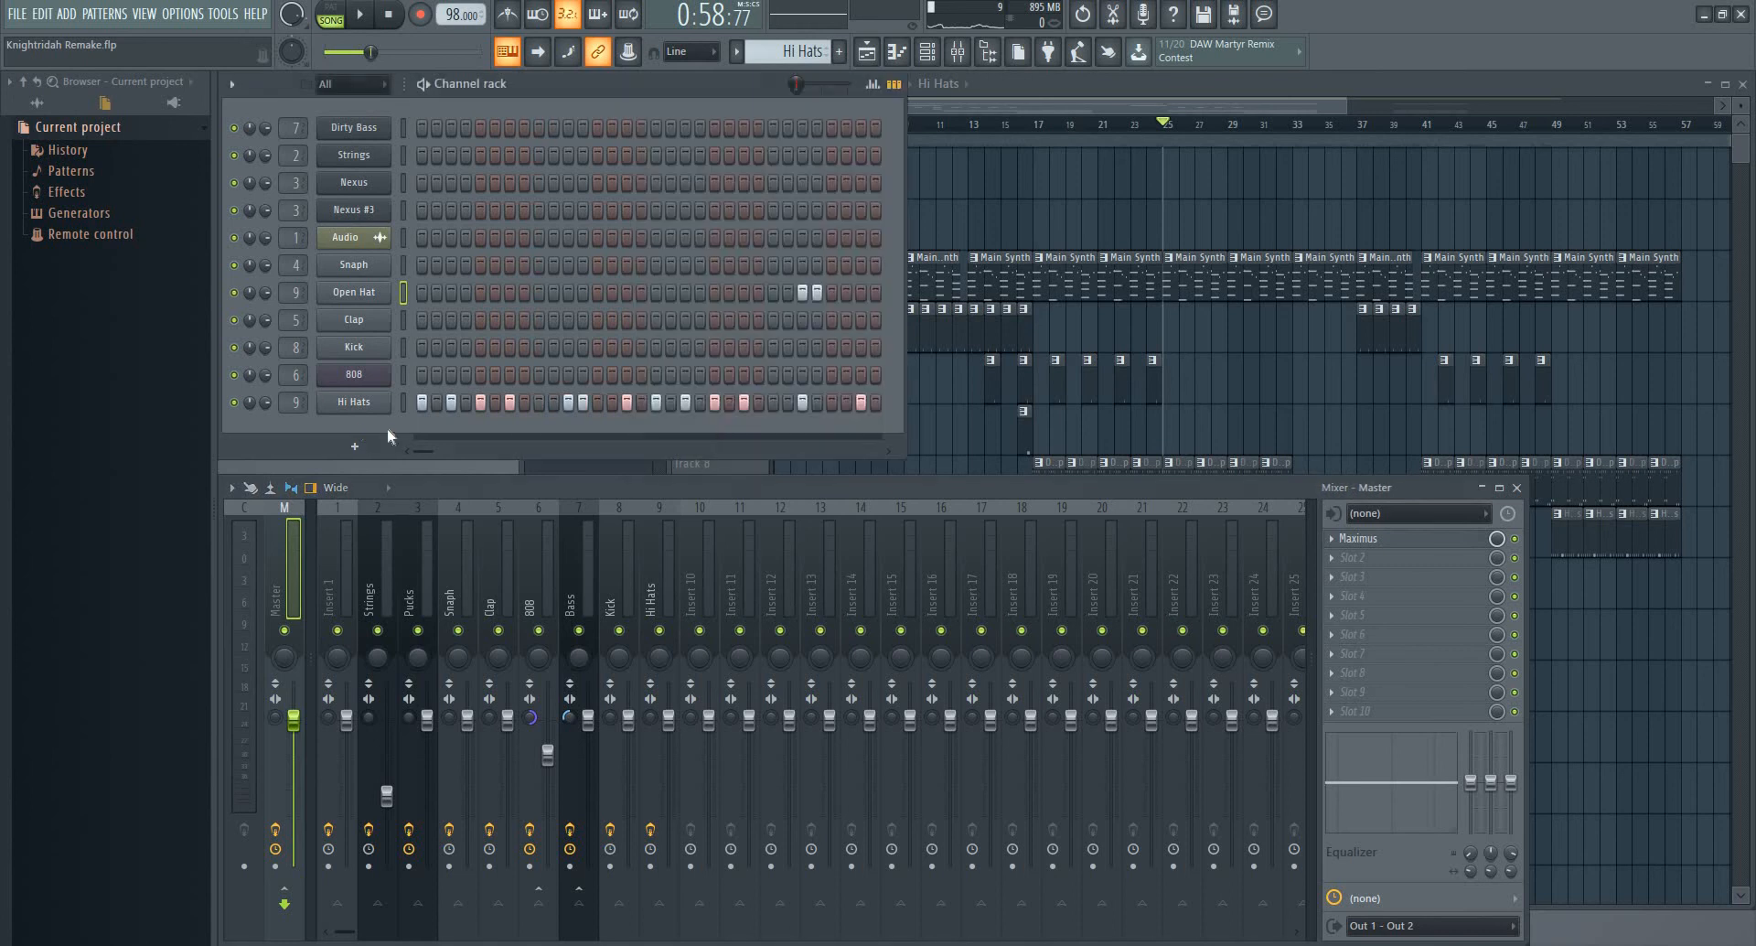
Look over the whole arrangement in the playlist, moving the playhead to bar 5, to the Drop at bar 17 and back to bar 5
left_click(1218, 84)
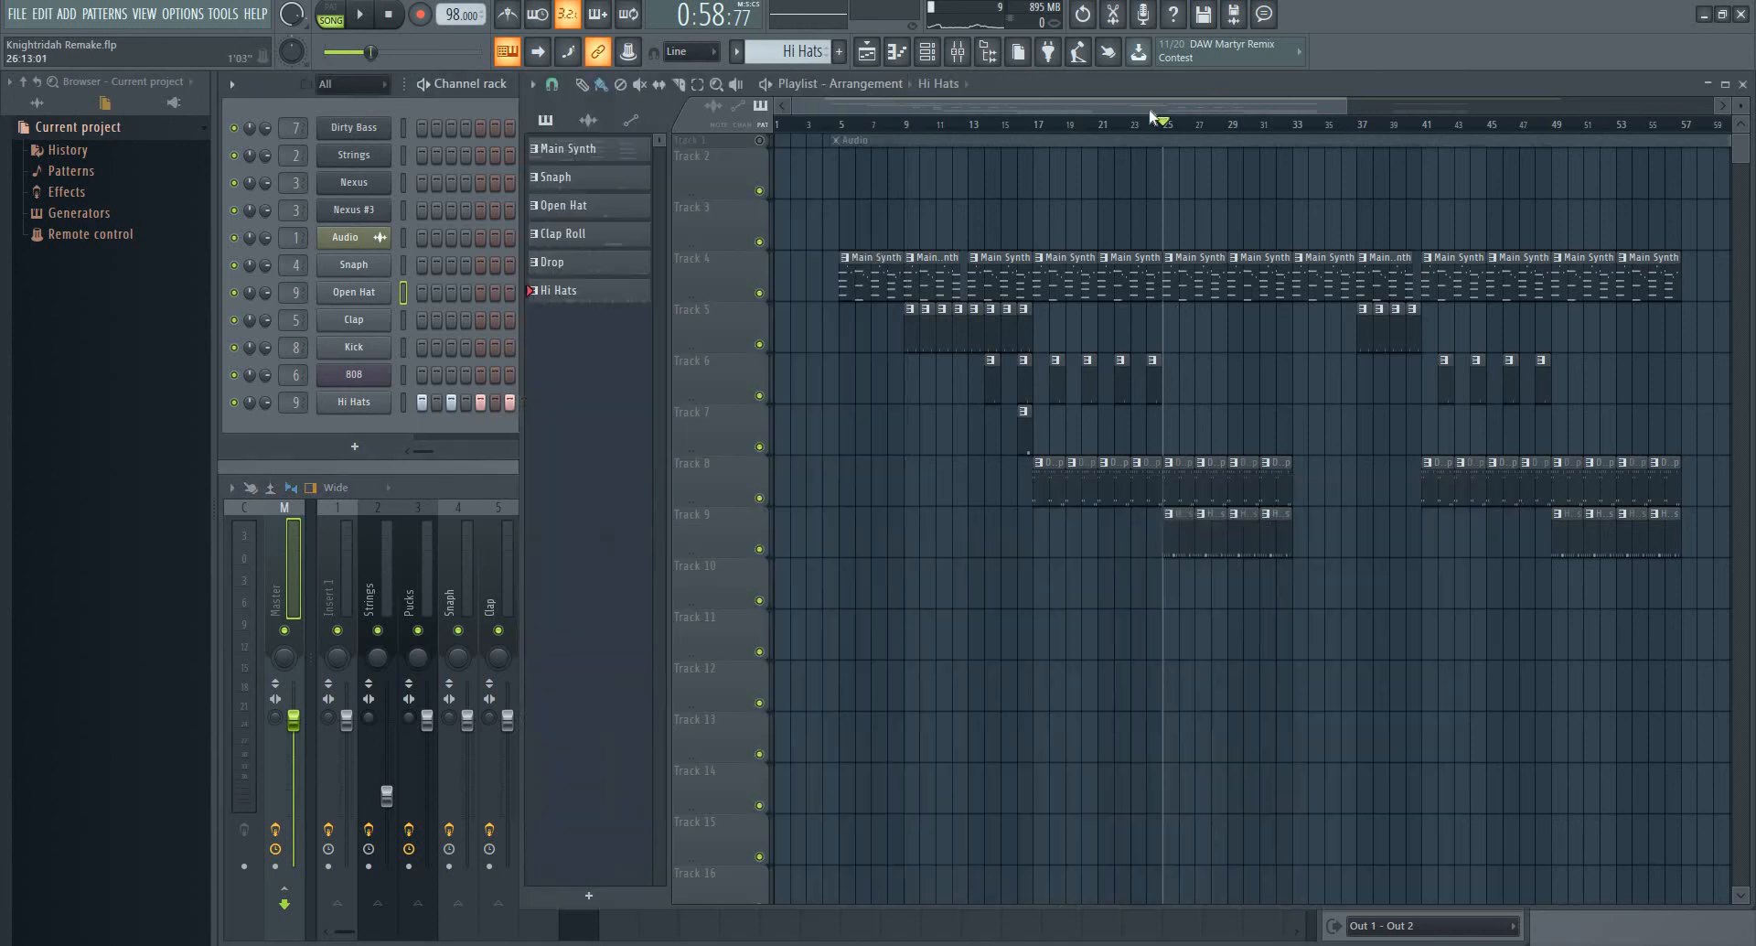
left_click(849, 125)
left_click(842, 126)
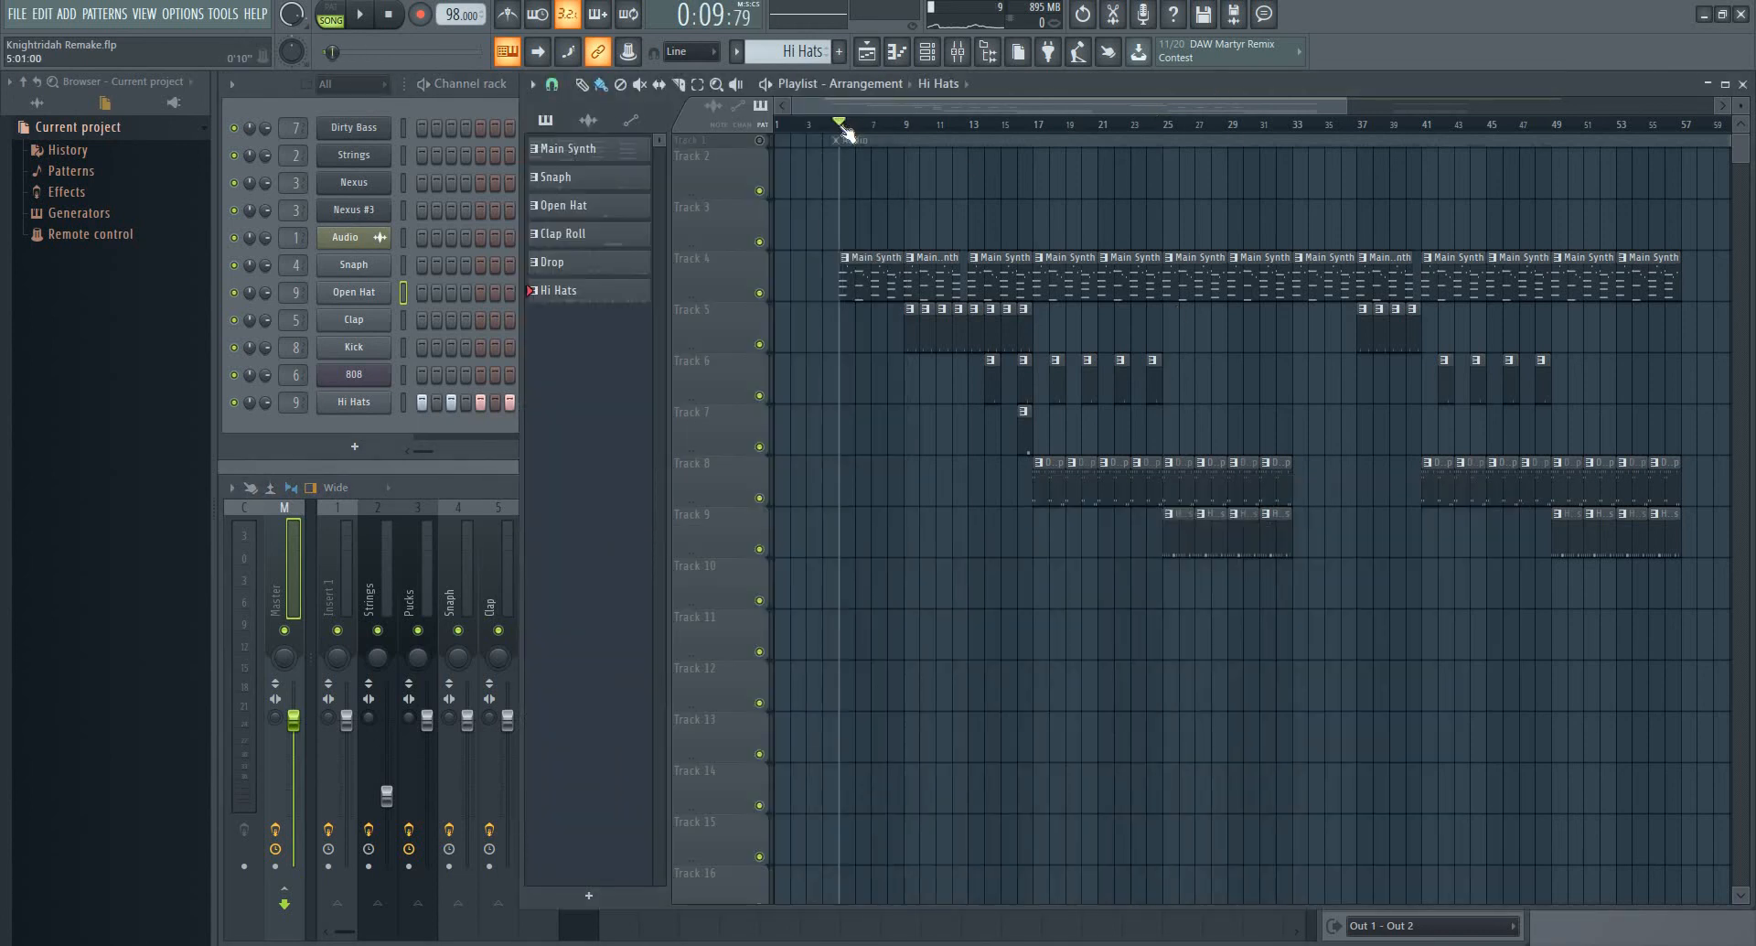
scroll(1333, 415, "down", 1)
scroll(1204, 436, "up", 3)
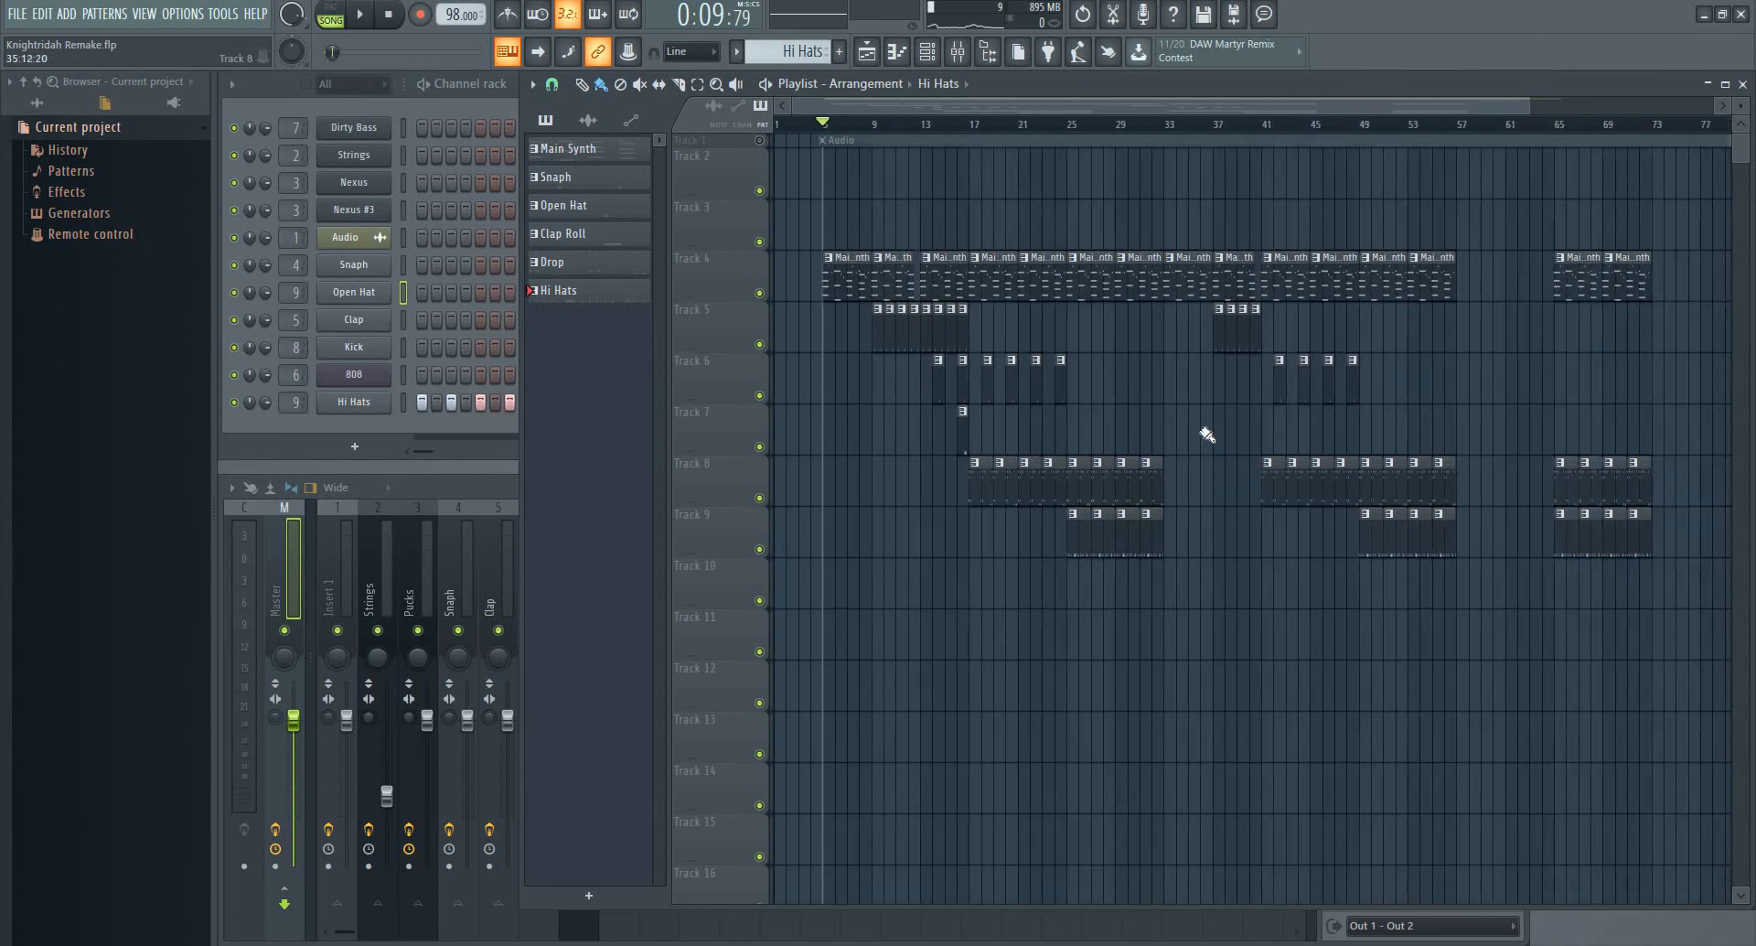
left_click_drag(1098, 112, 924, 114)
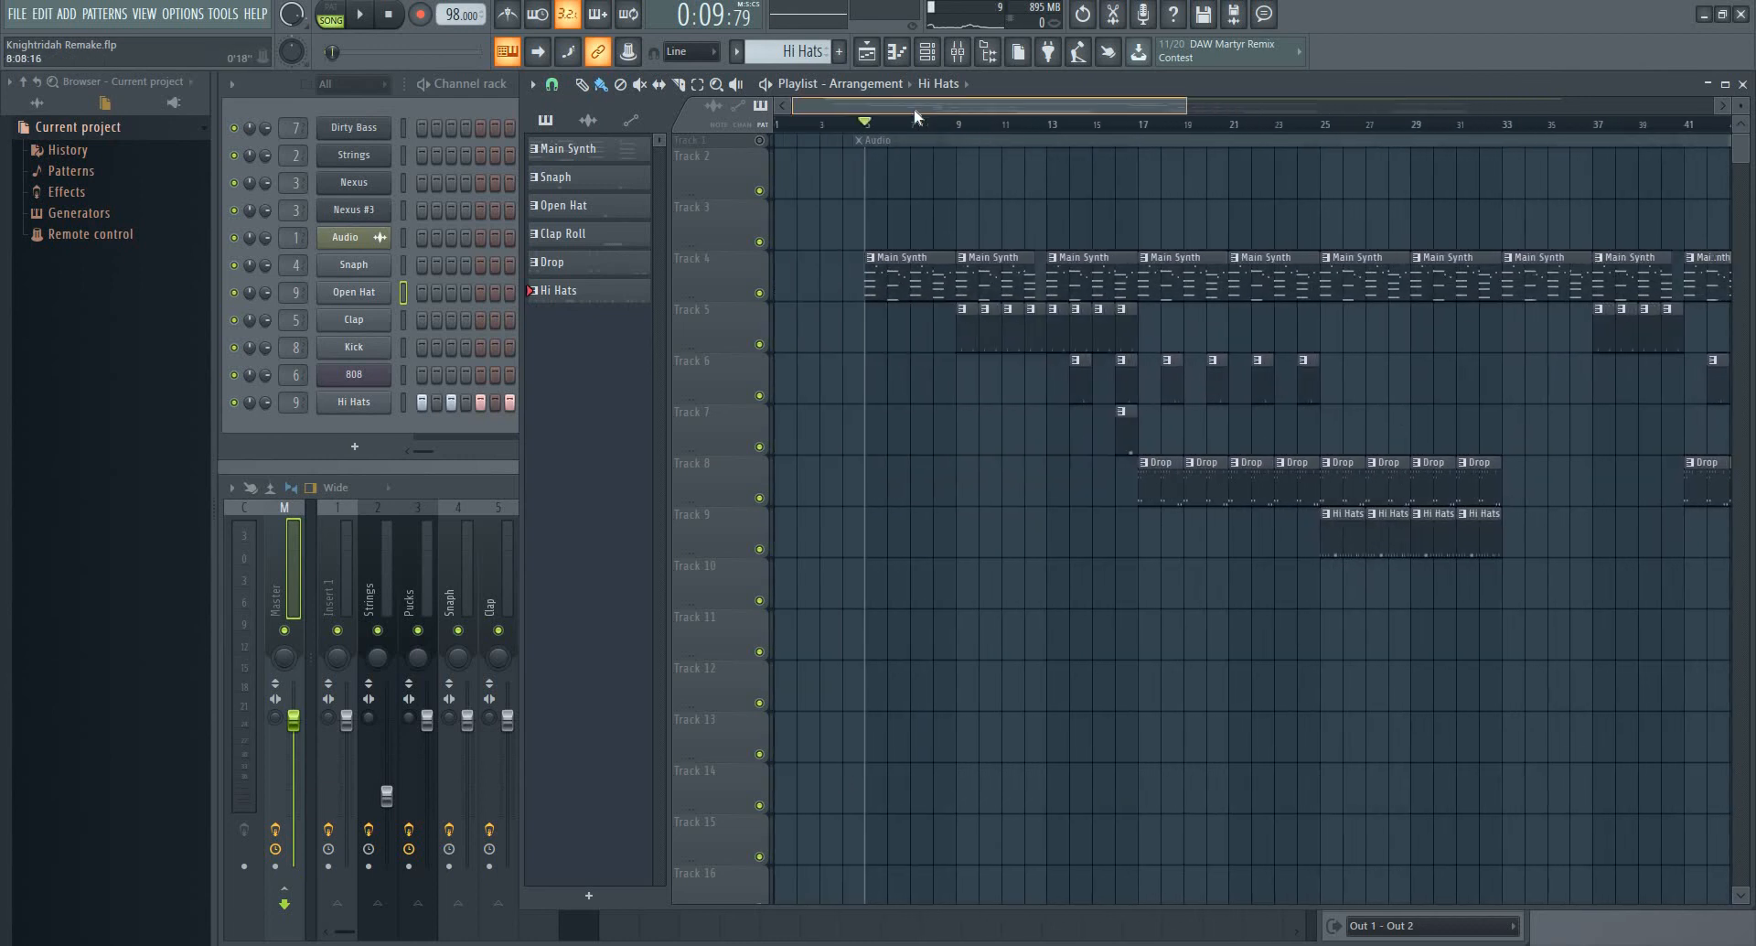
left_click_drag(1091, 128, 1143, 133)
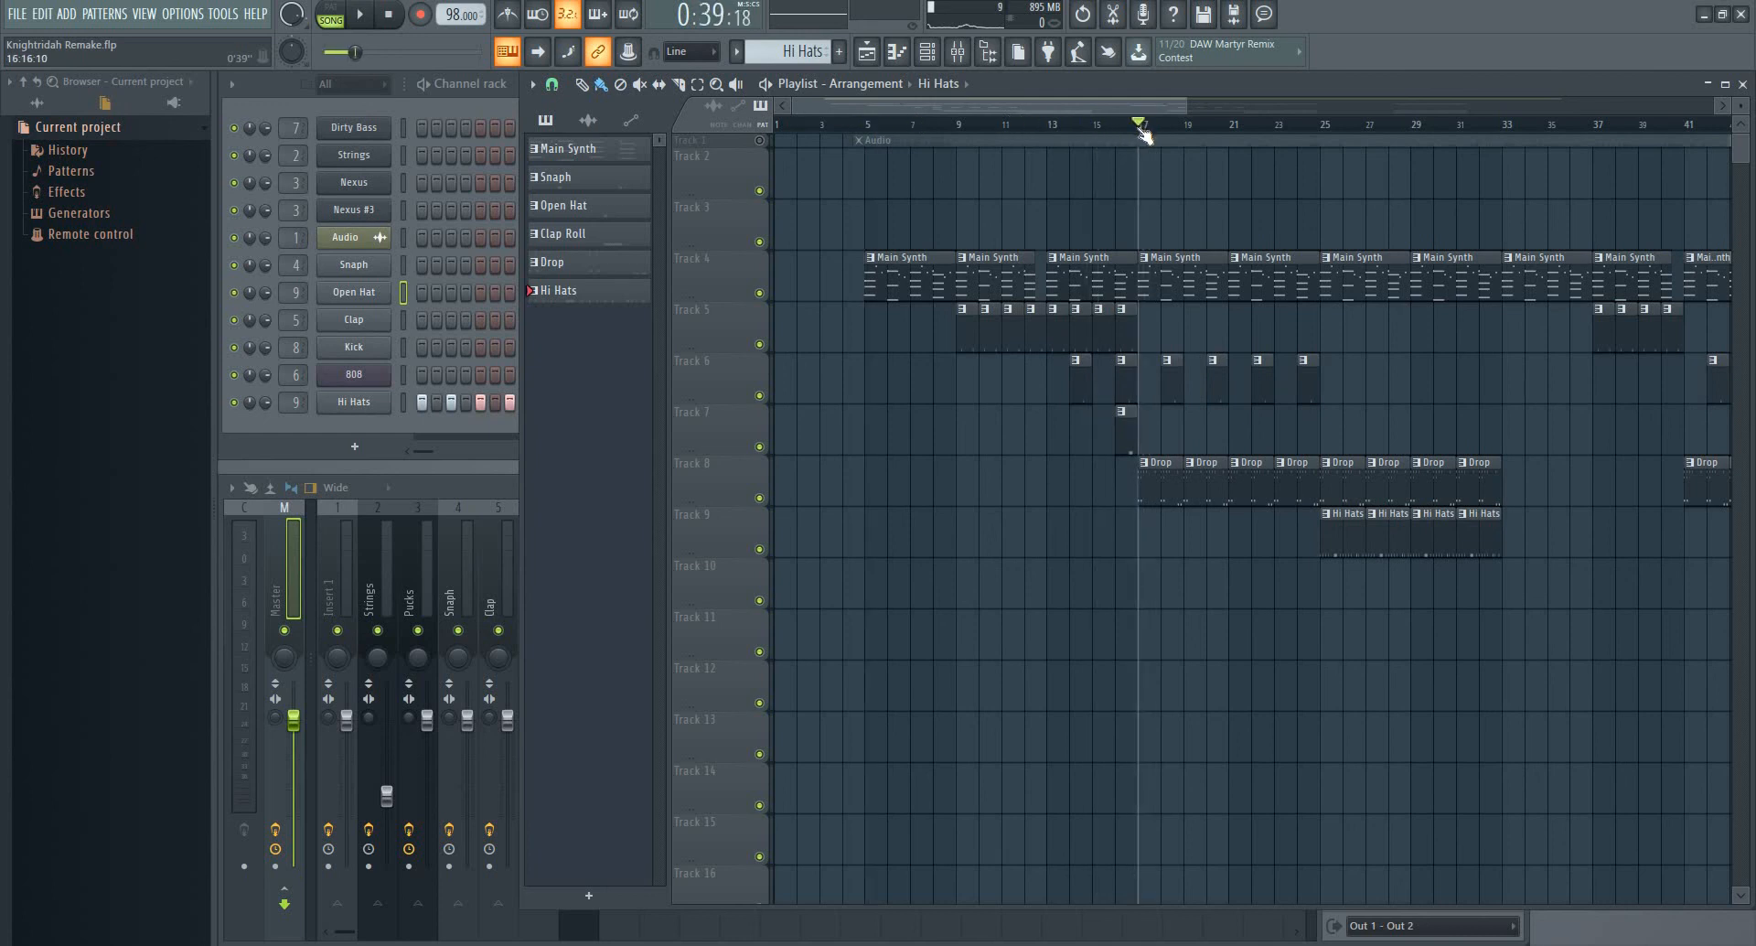
left_click_drag(884, 128, 871, 131)
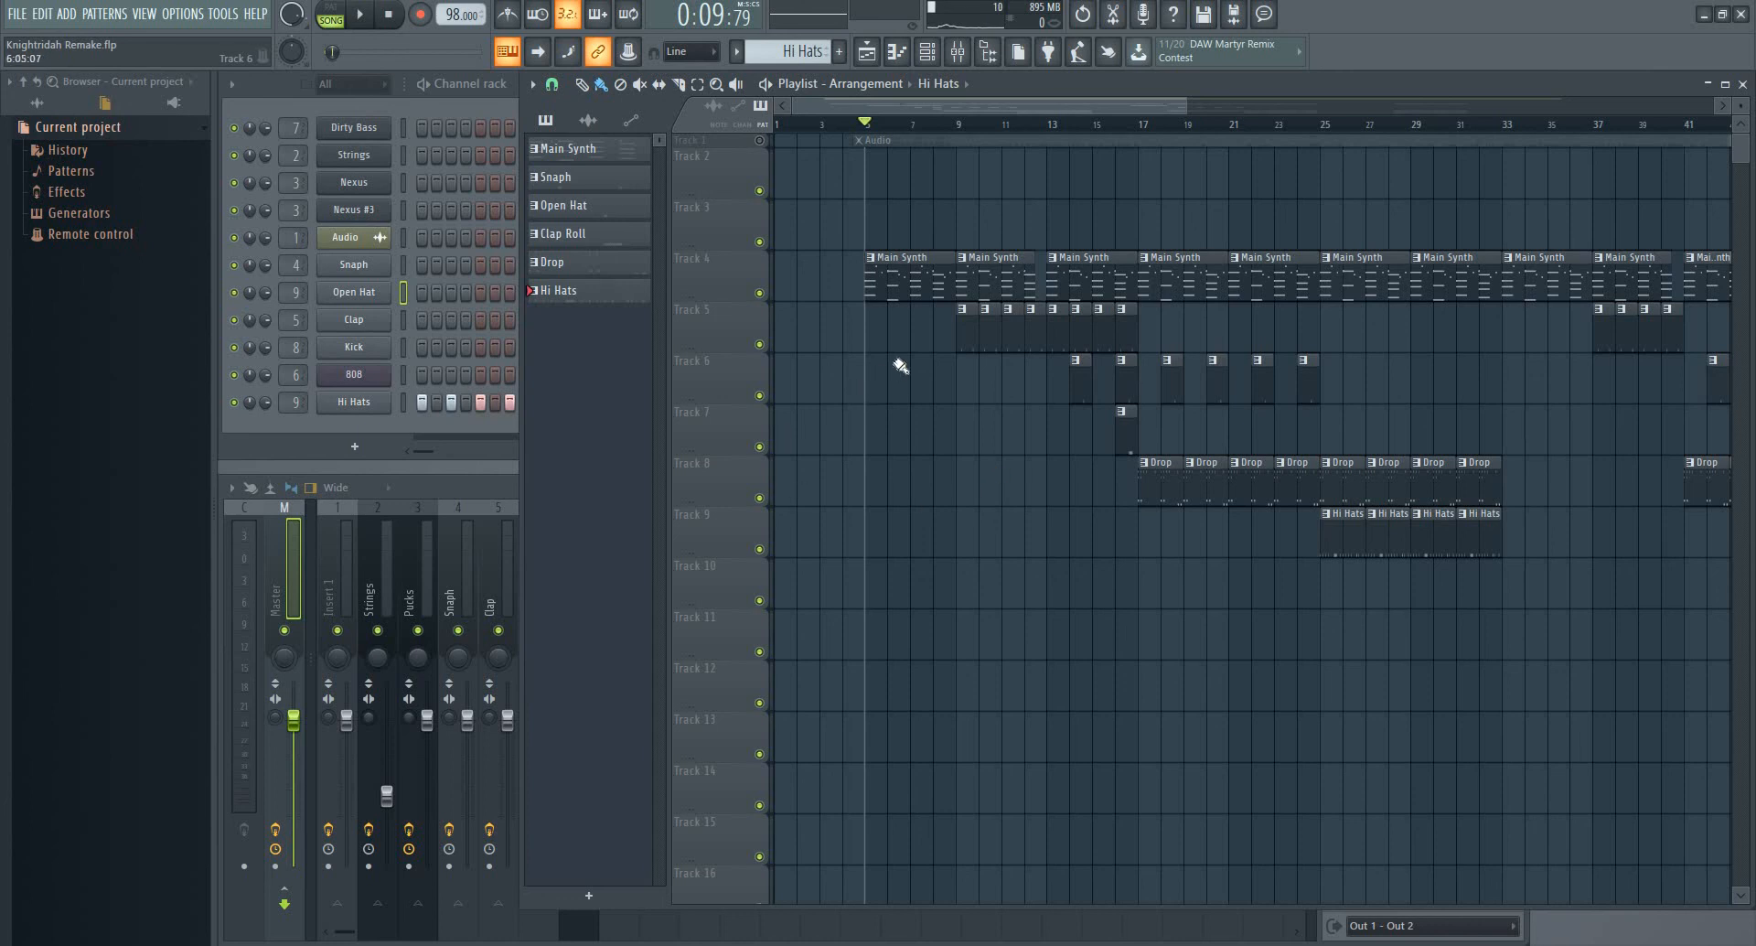
Open the Dirty Bass and Strings instruments from the channel rack to view their presets, closing each one
left_click(432, 110)
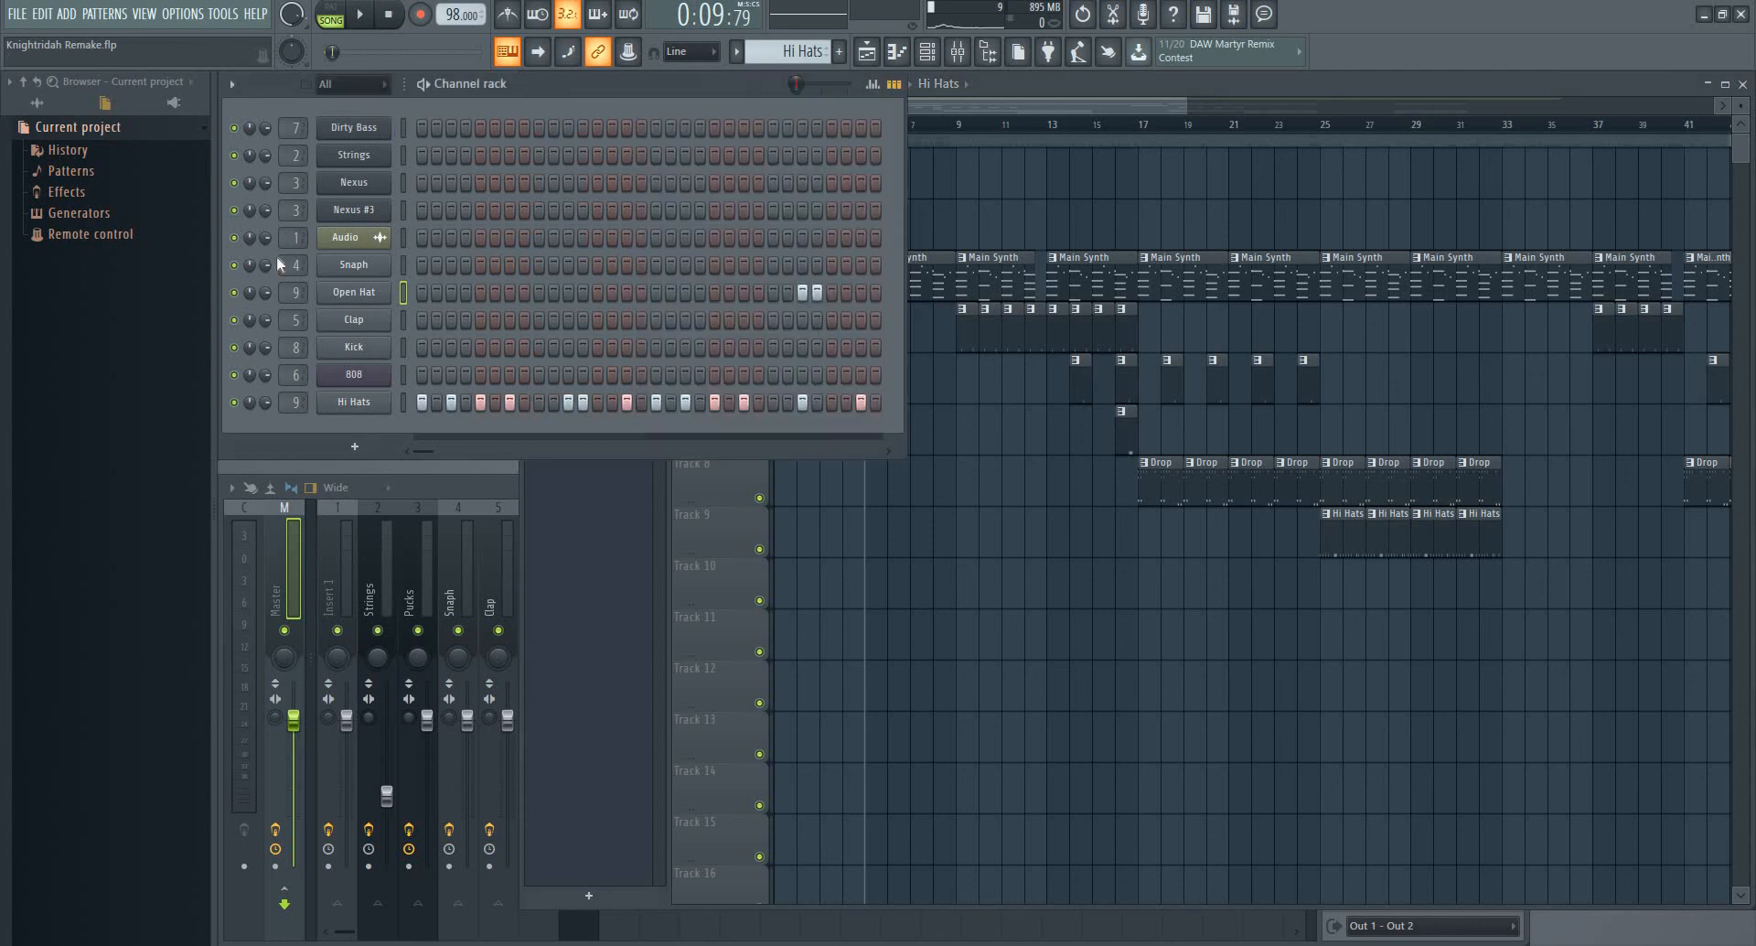
left_click(353, 127)
mouse_move(956, 390)
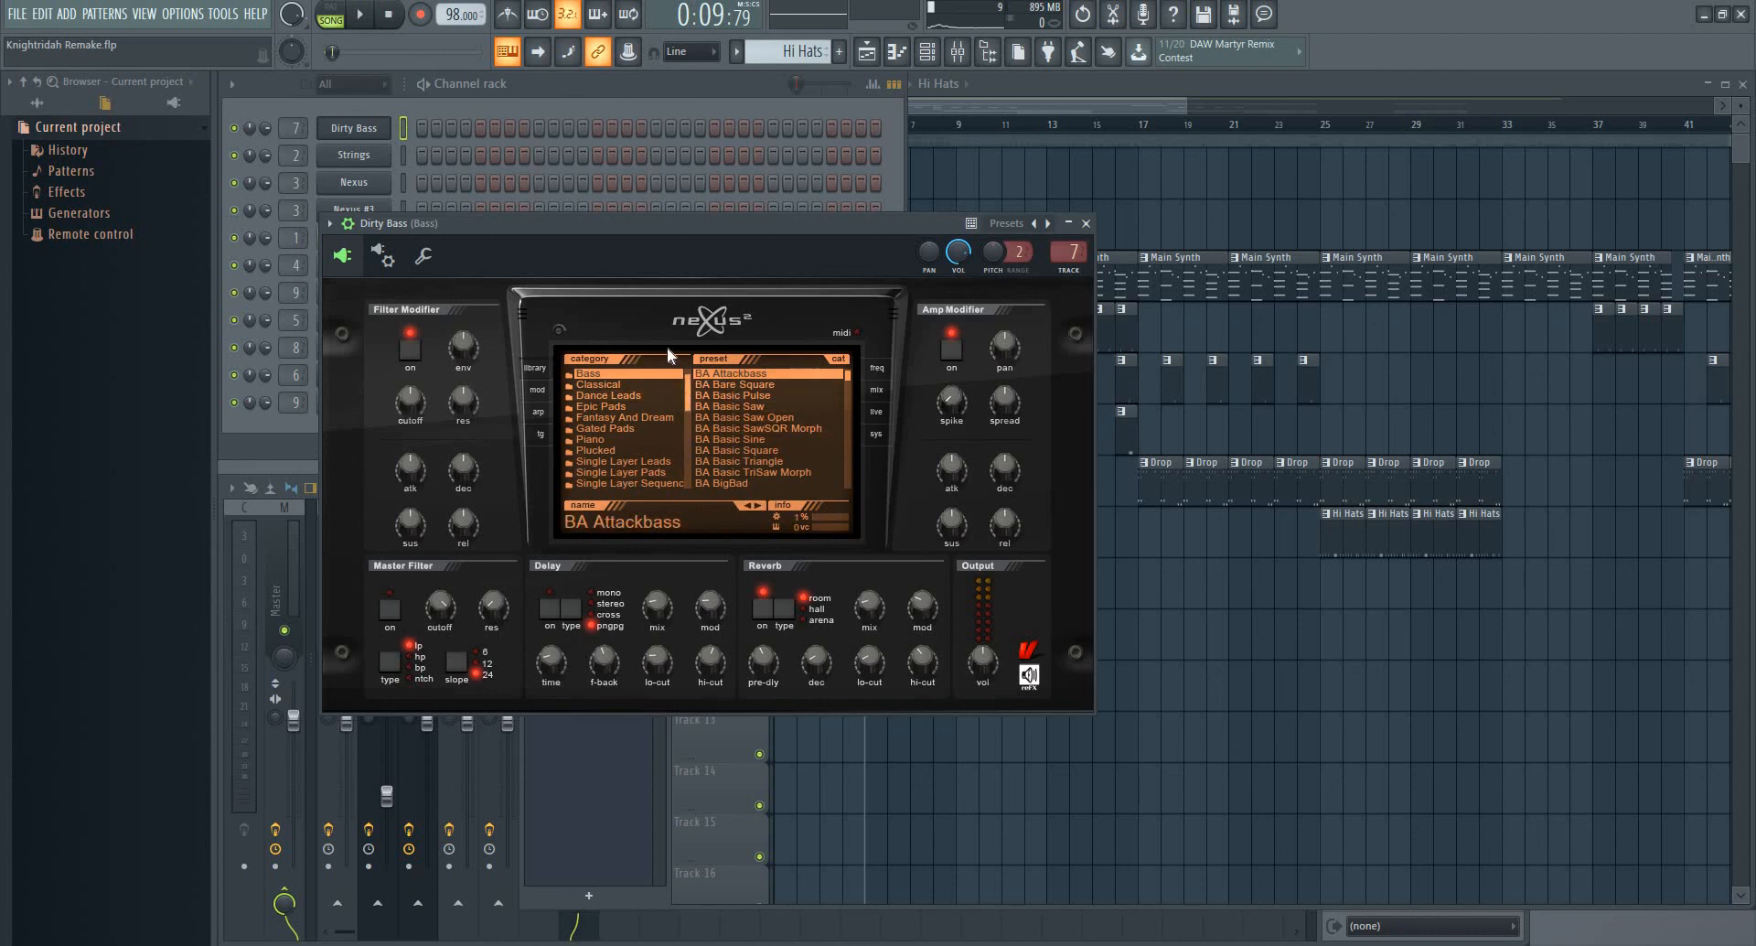
left_click(1086, 223)
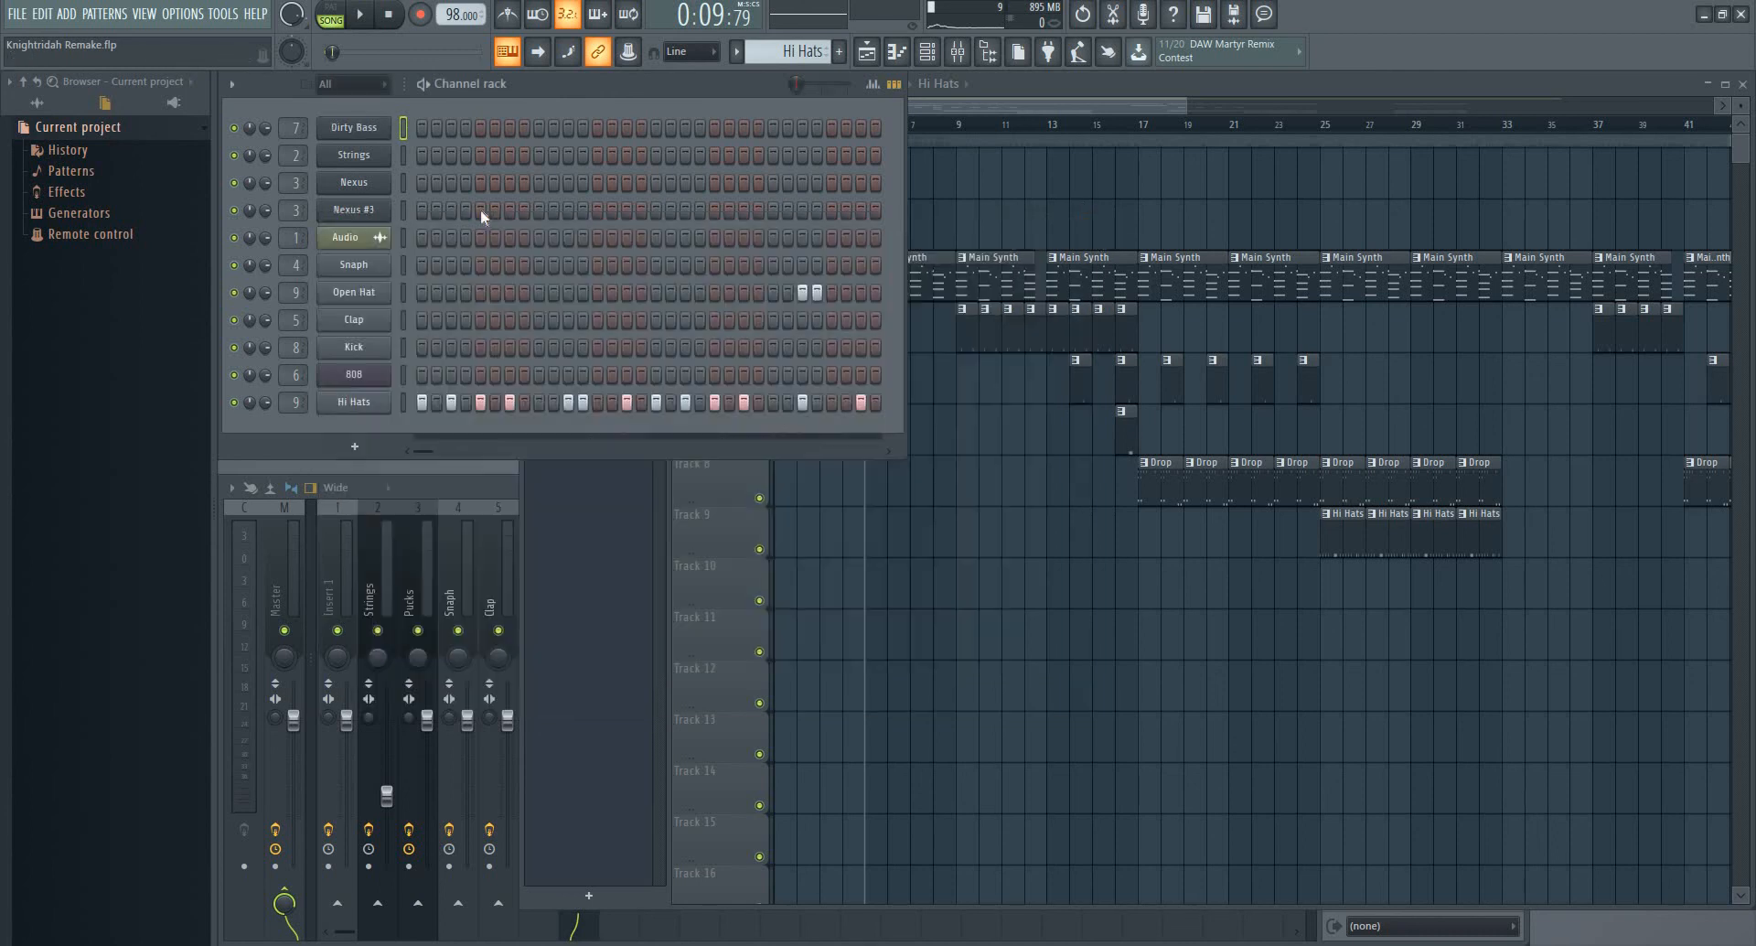
left_click(366, 156)
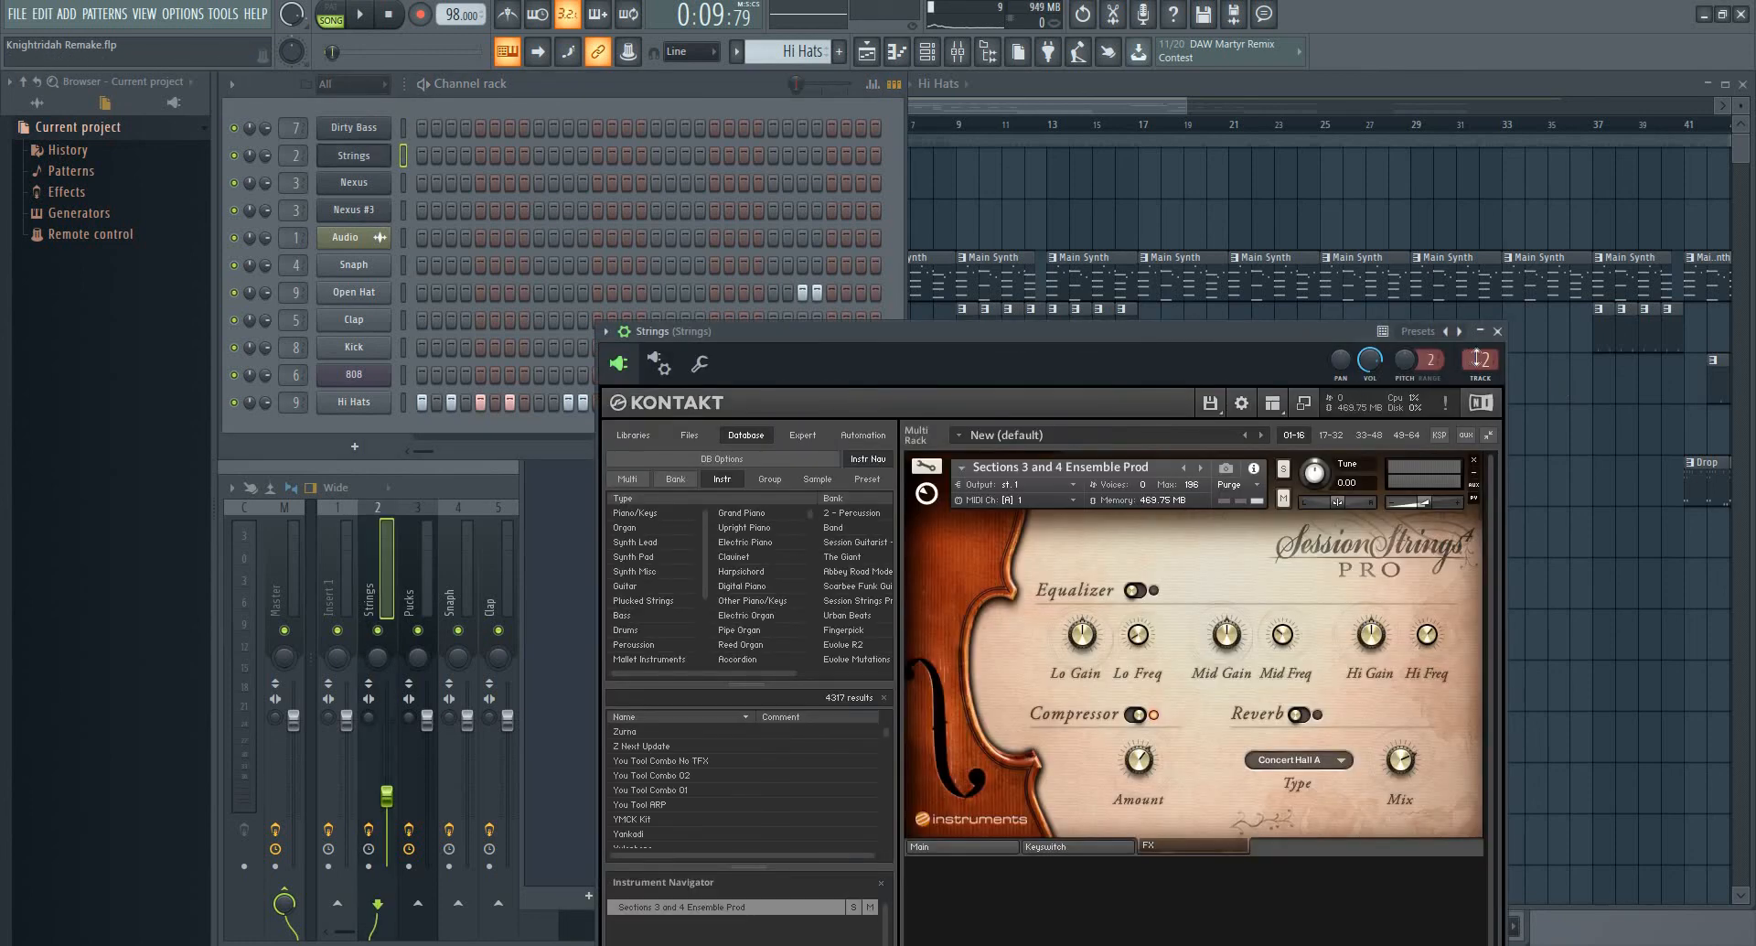
left_click(1499, 332)
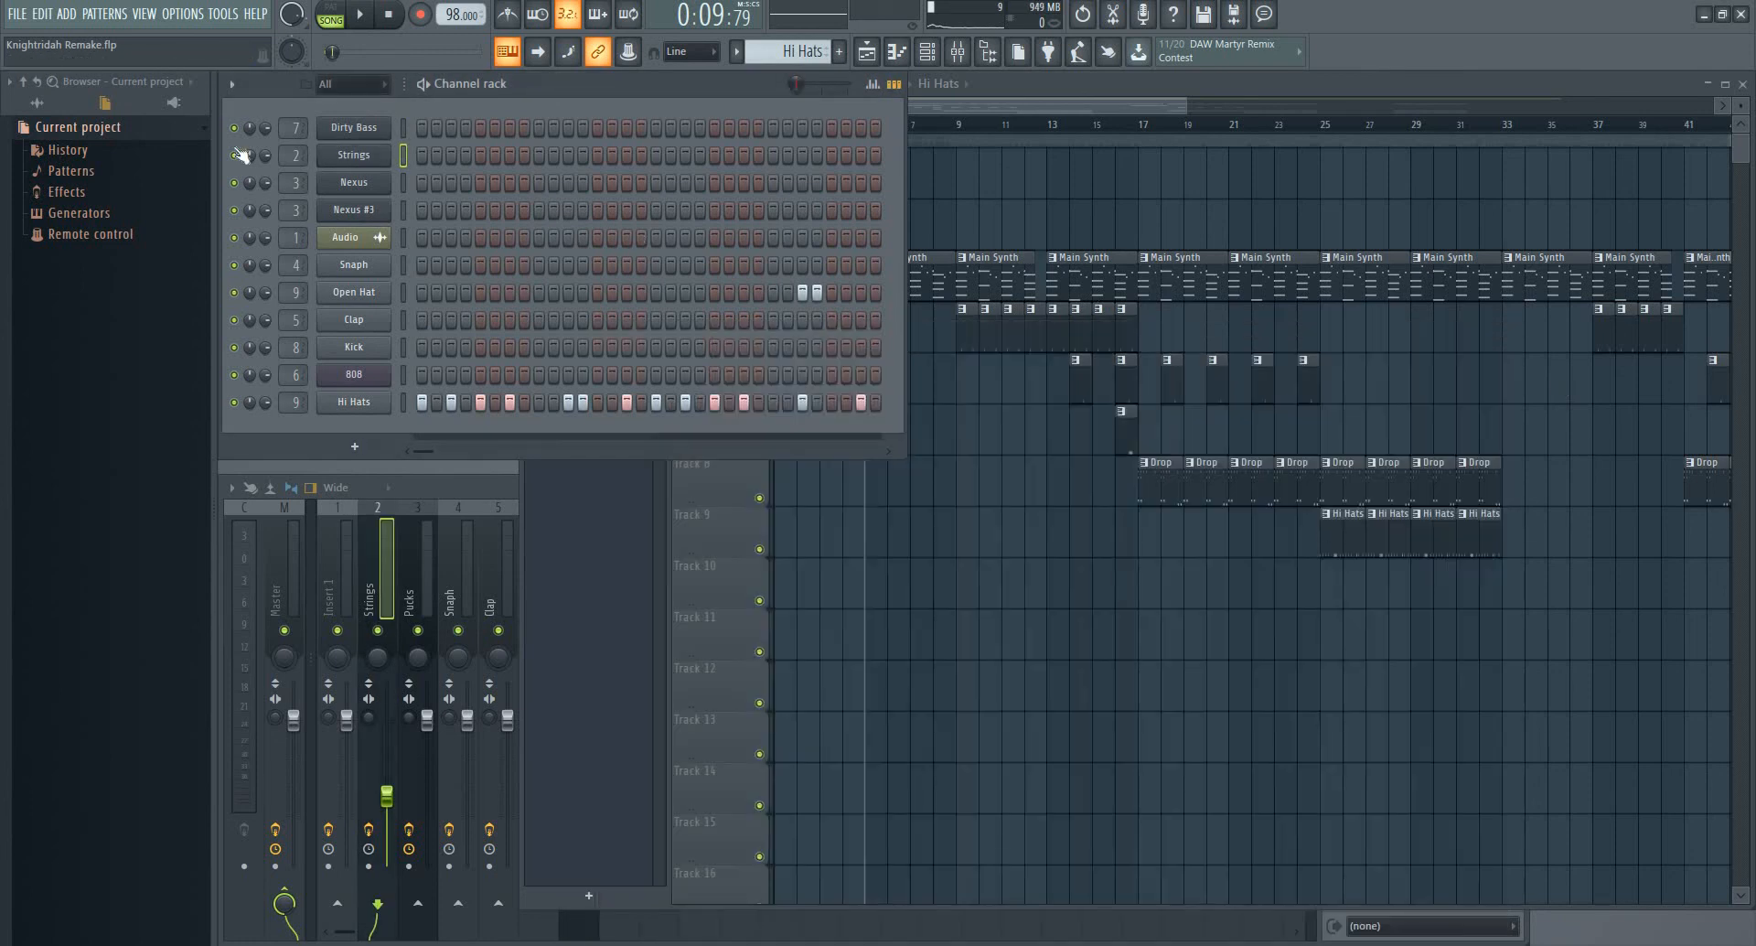
Open the samplers of the Snaph and Clap channels and audition their samples
left_click(374, 274)
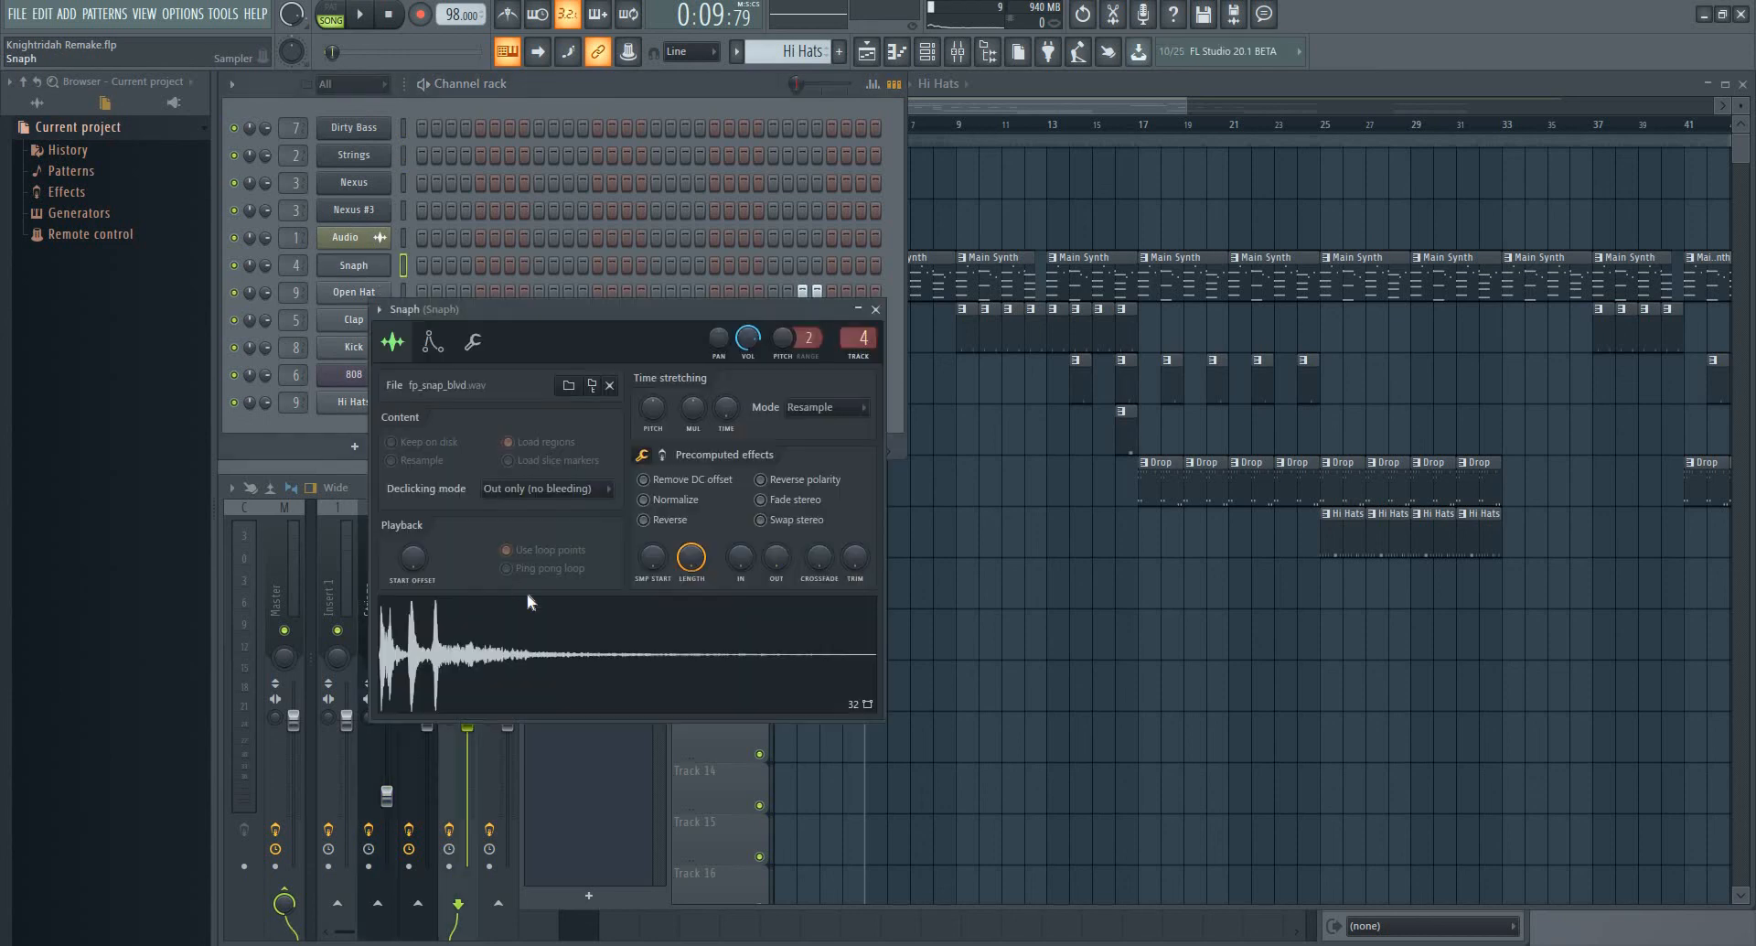
left_click(543, 672)
left_click(354, 319)
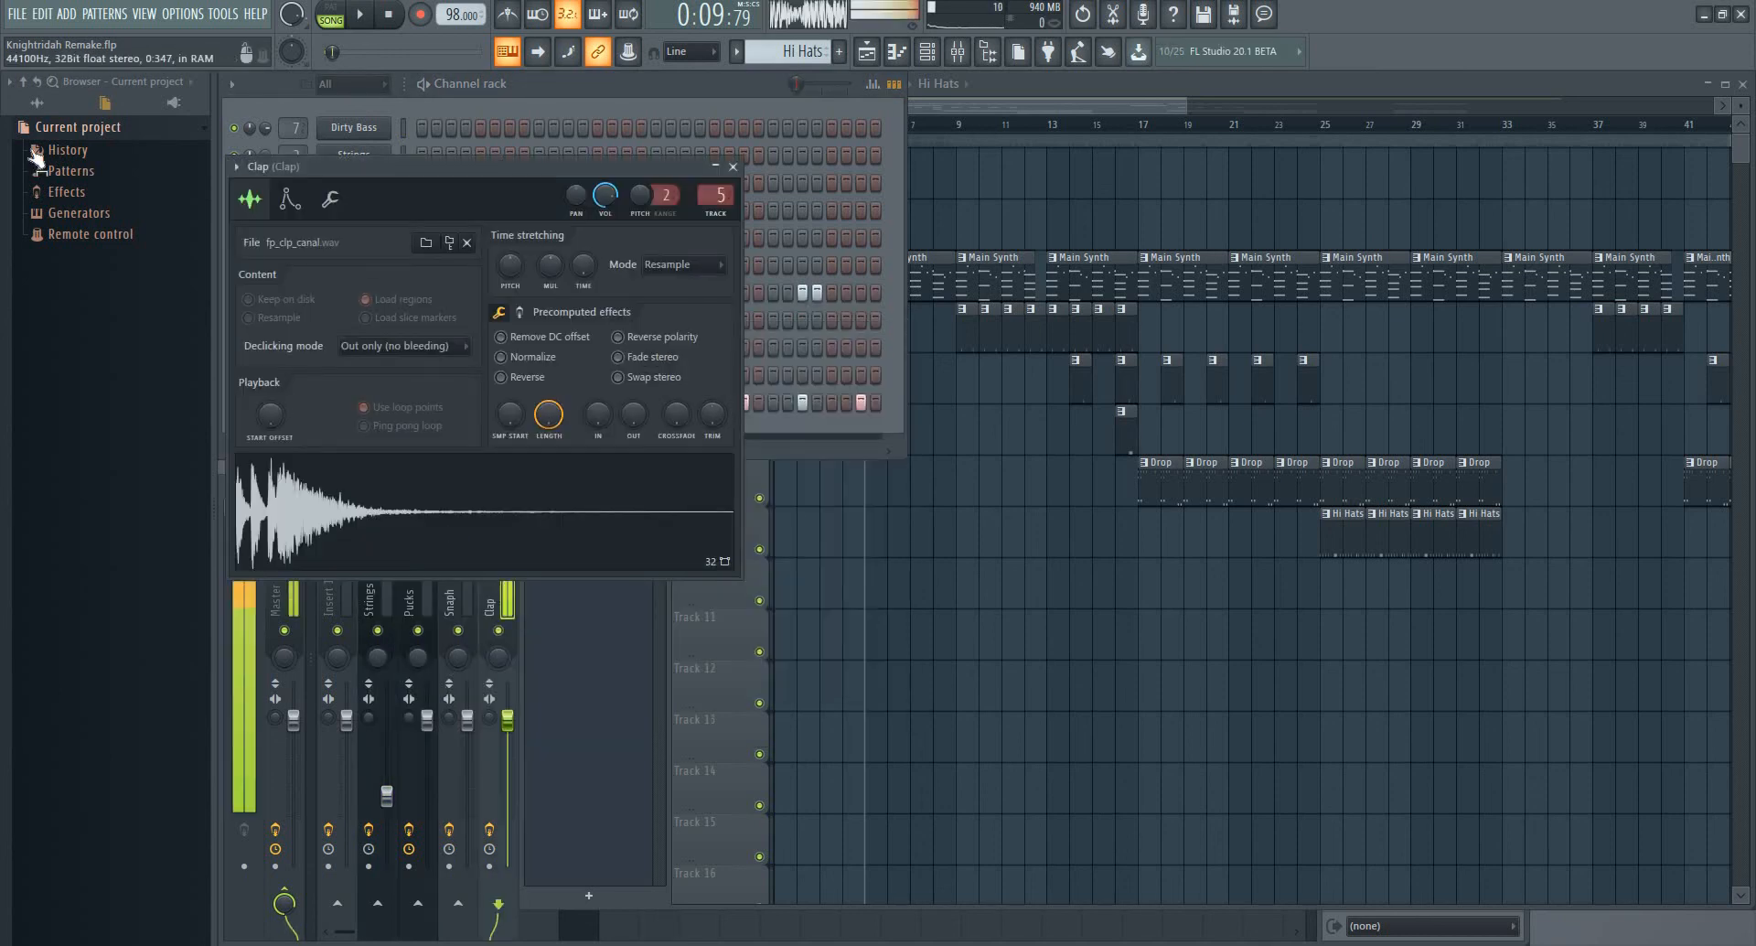
Switch the browser from the current project to all content and look through the SM87_Future_Pop one shots
left_click(11, 83)
left_click(28, 86)
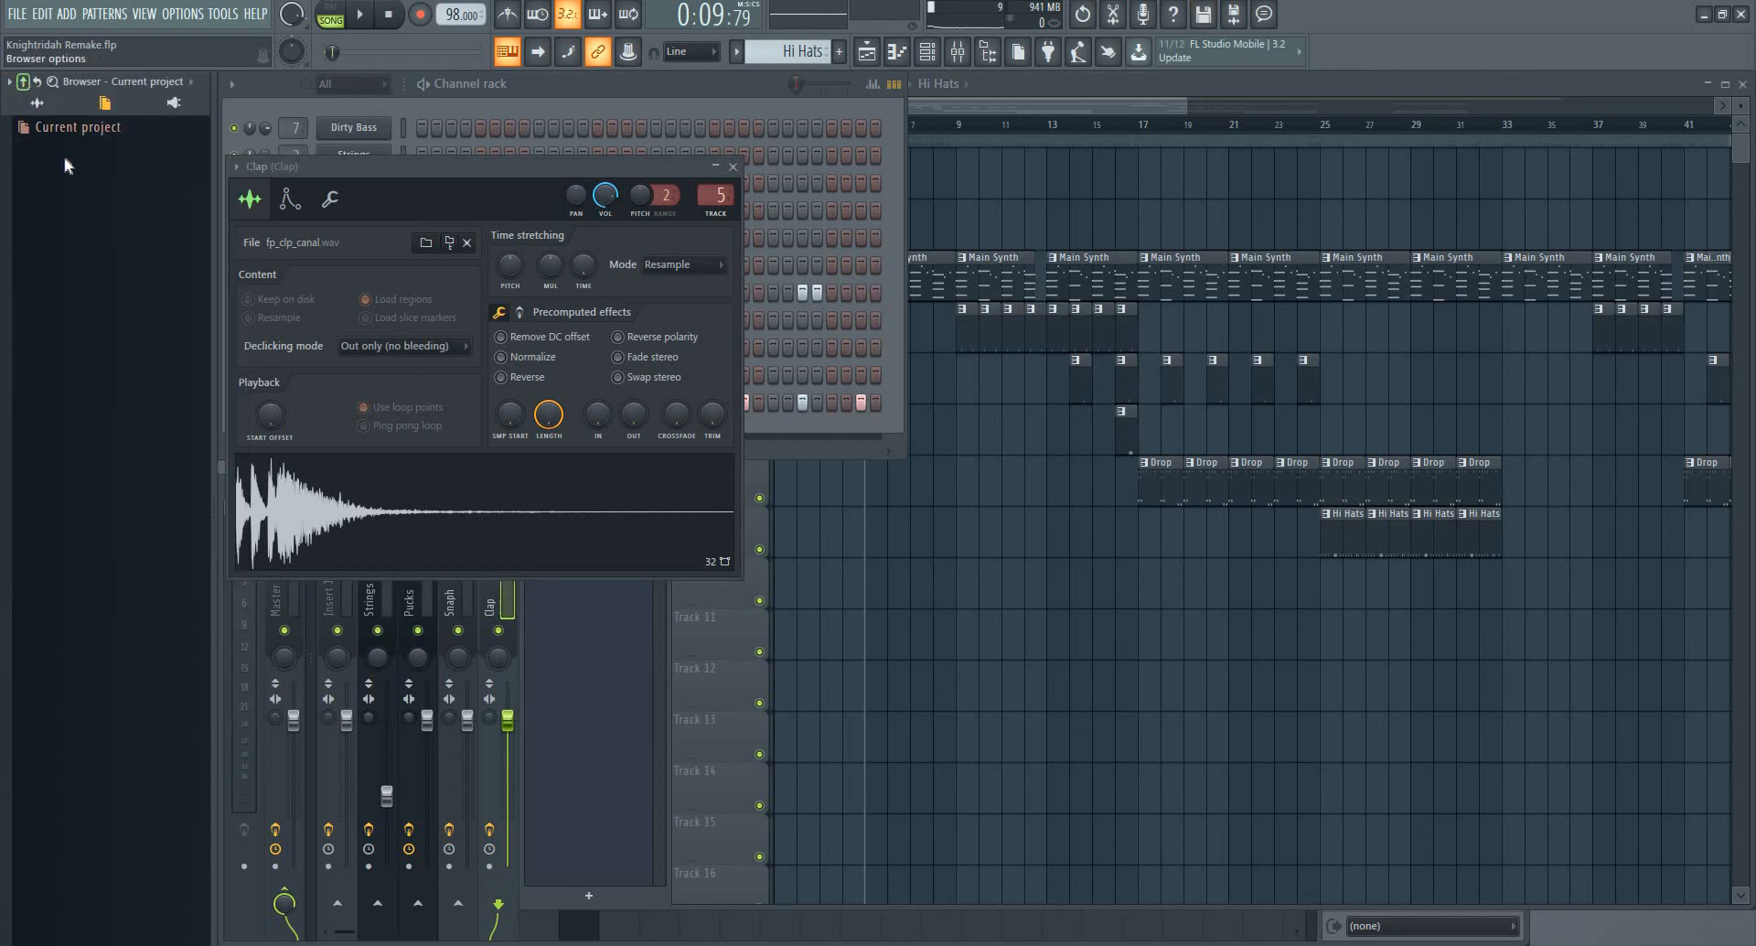
left_click(8, 82)
left_click(65, 78)
left_click(38, 103)
scroll(123, 348, "up", 6)
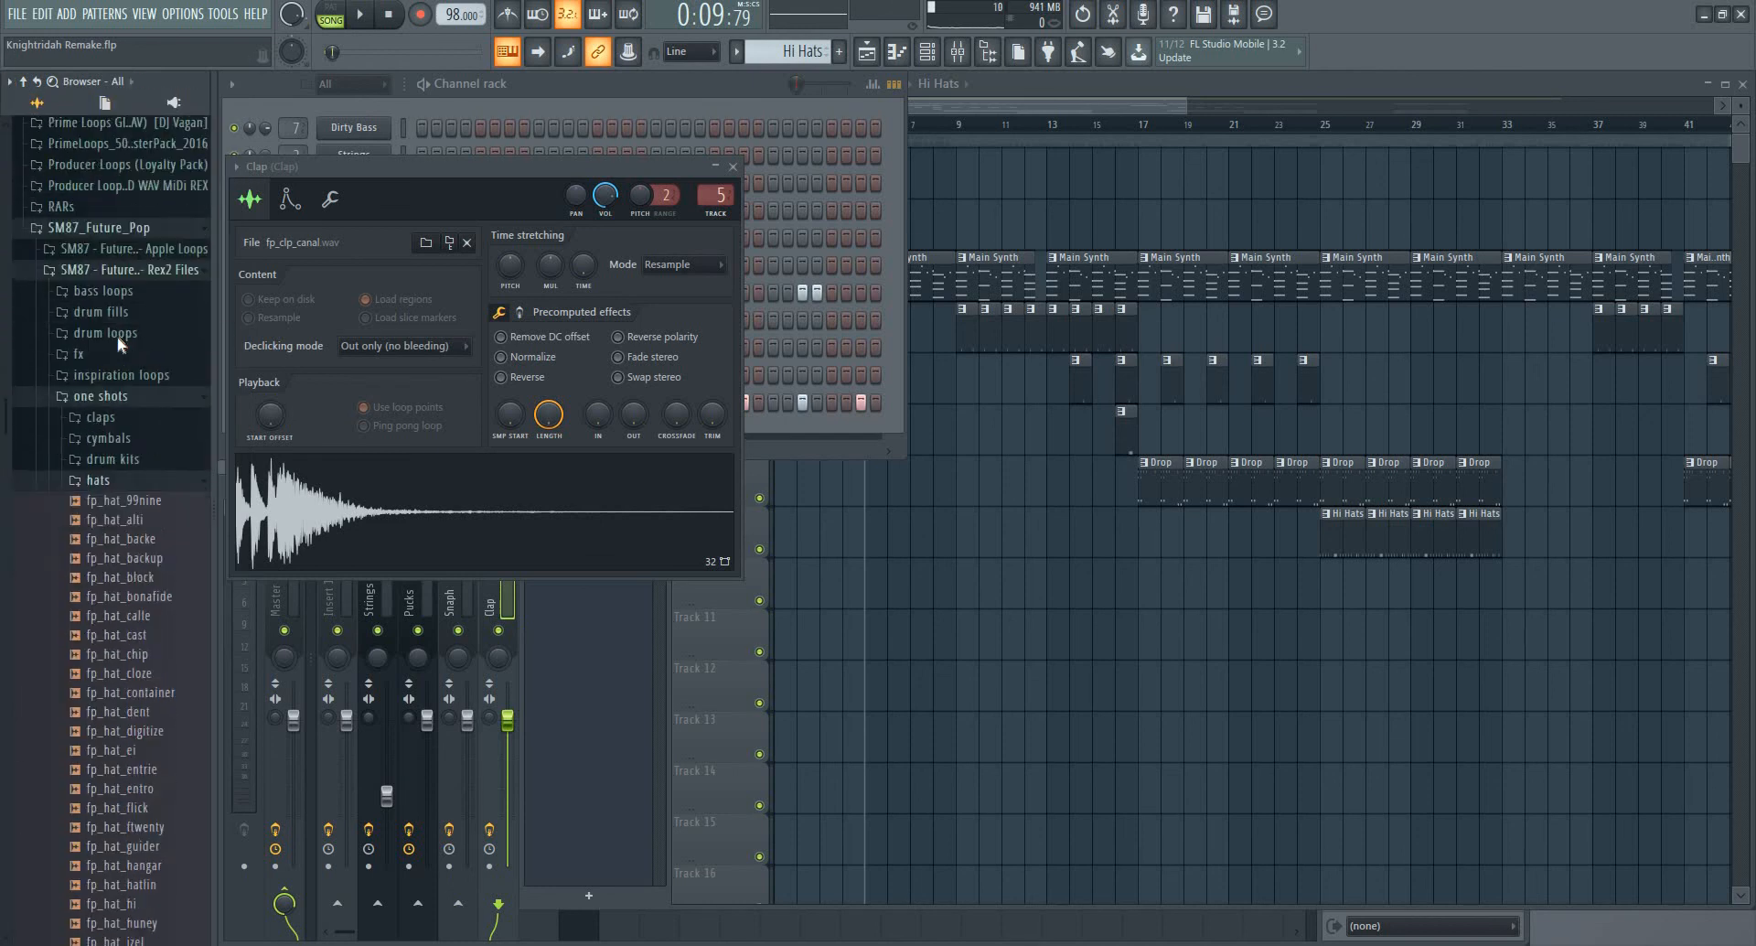
Collapse the SM87_Future_Pop and SOUND BANK & LIBRARY folders in the browser and bring the playlist to the front
left_click(99, 245)
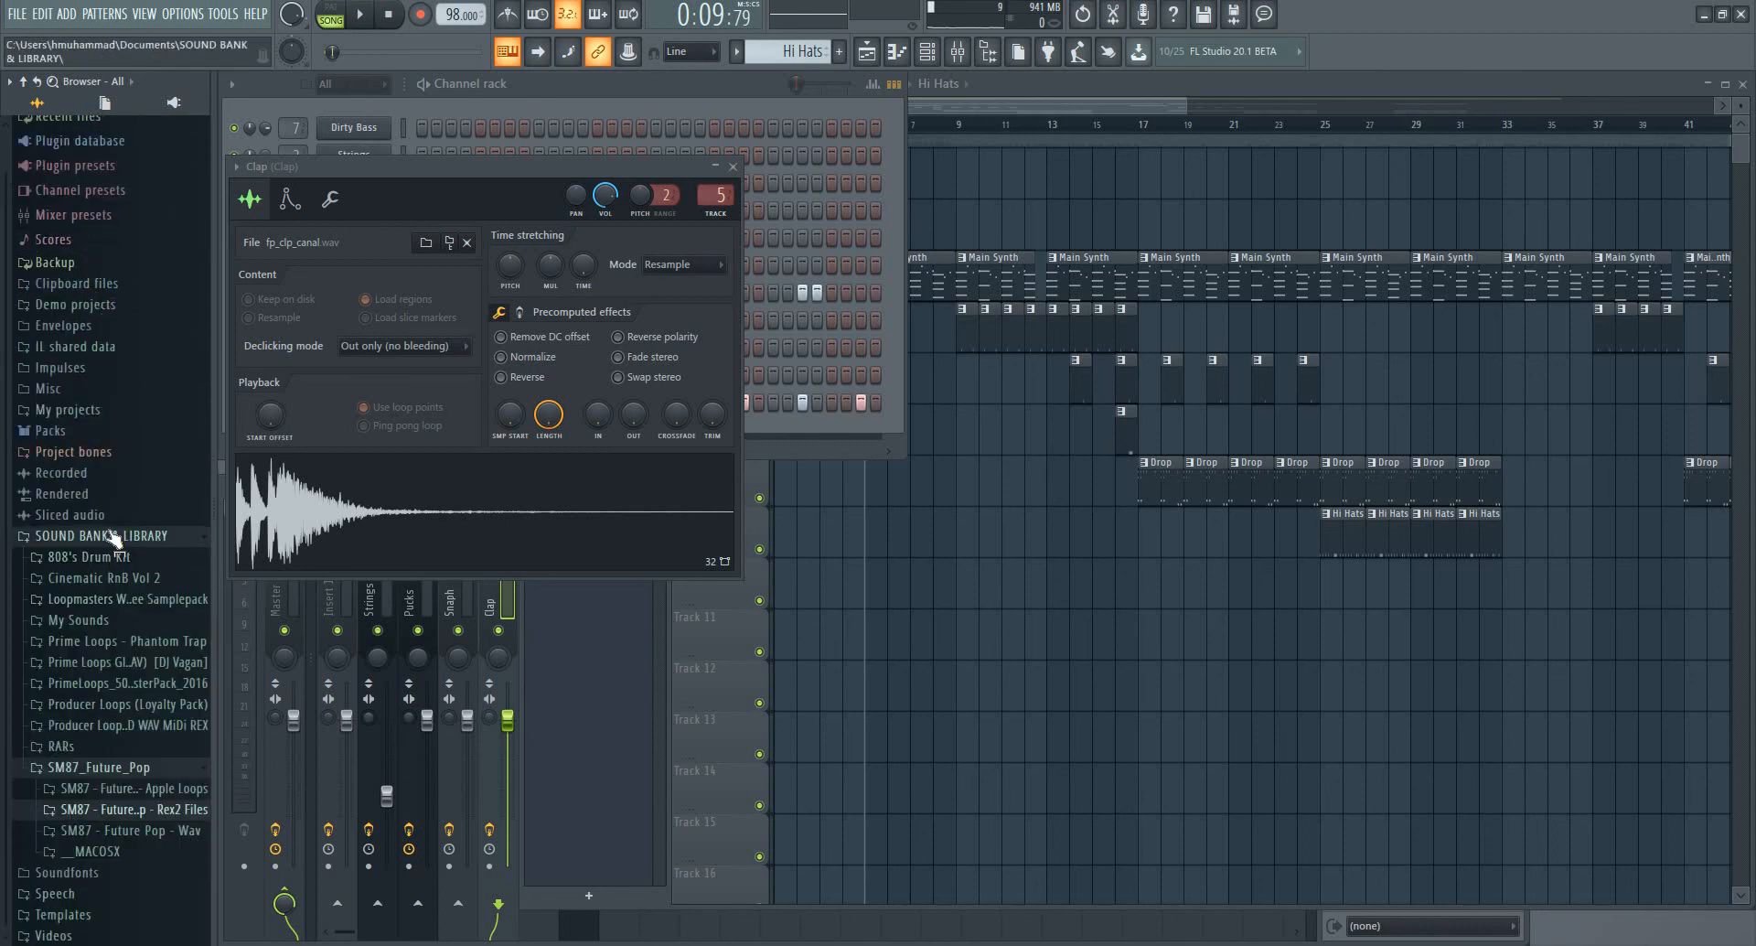
left_click(81, 768)
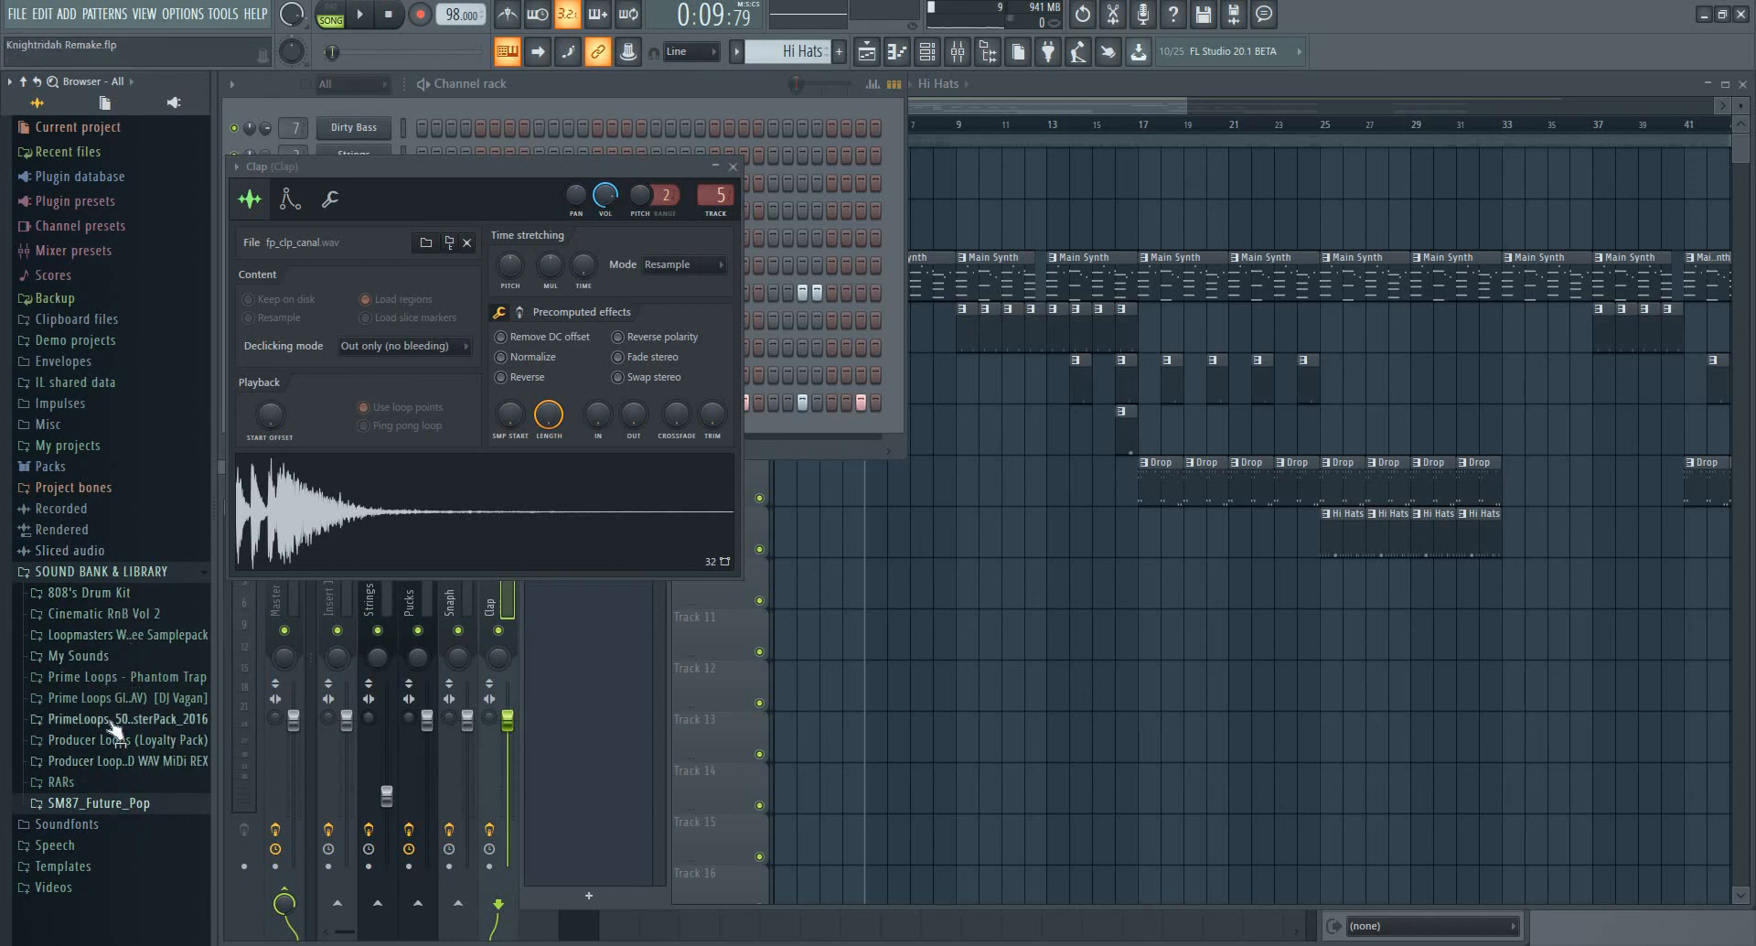
left_click(142, 573)
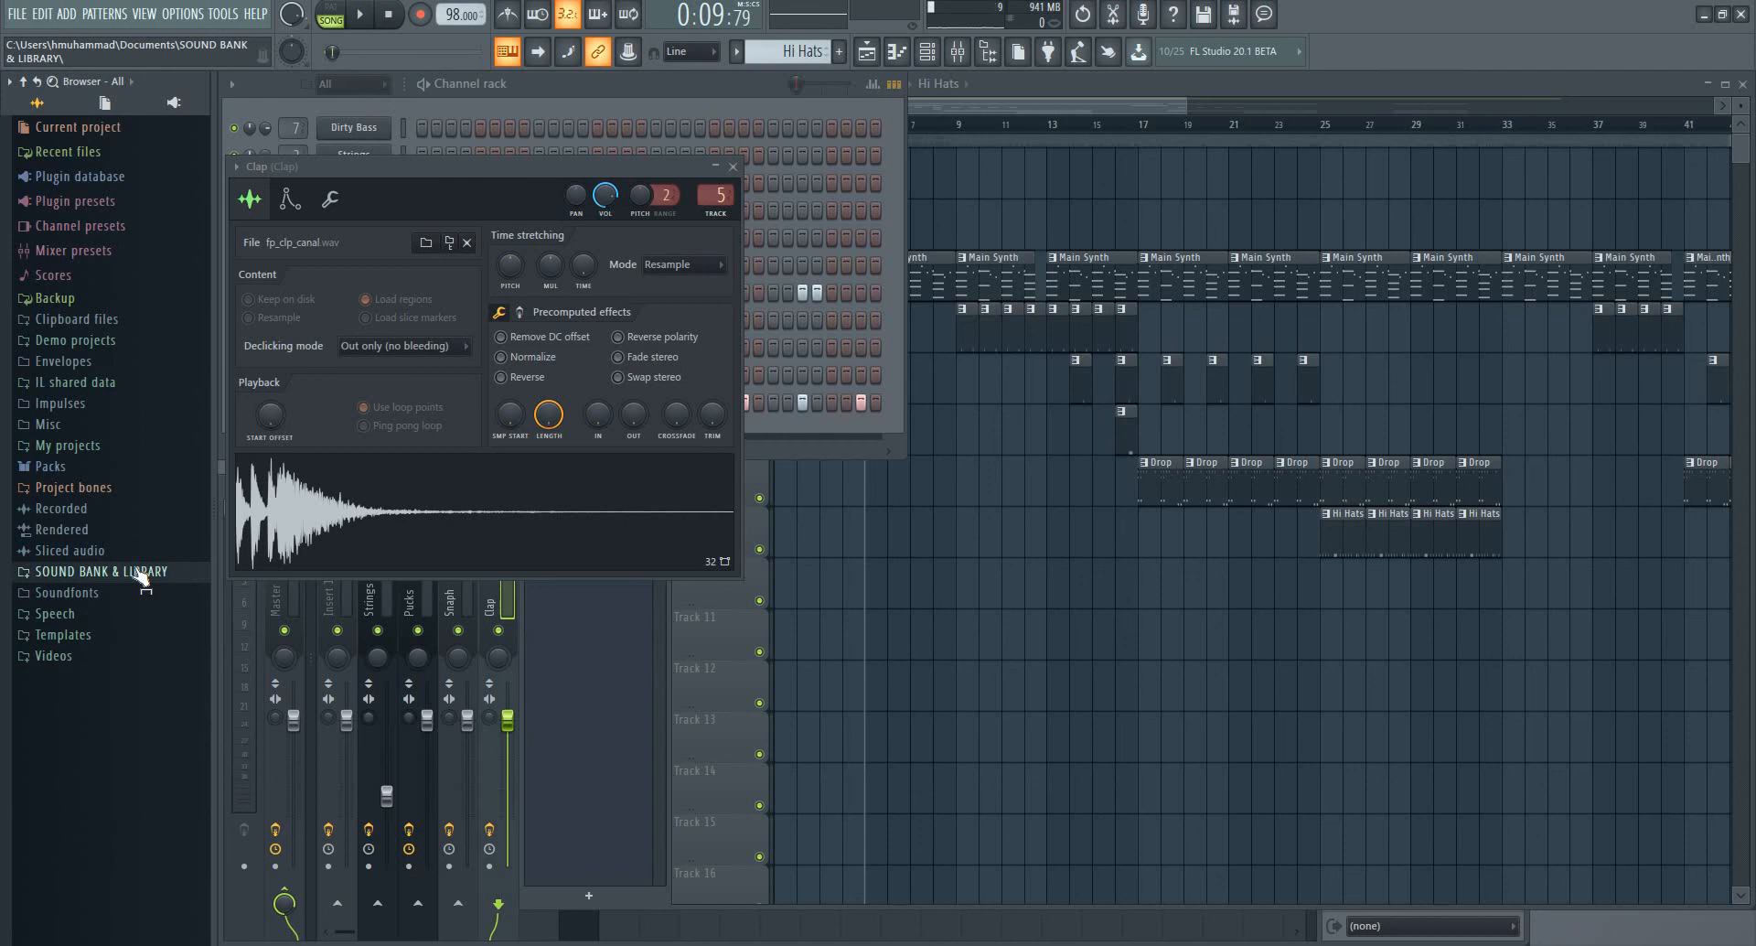
left_click(141, 573)
left_click(142, 573)
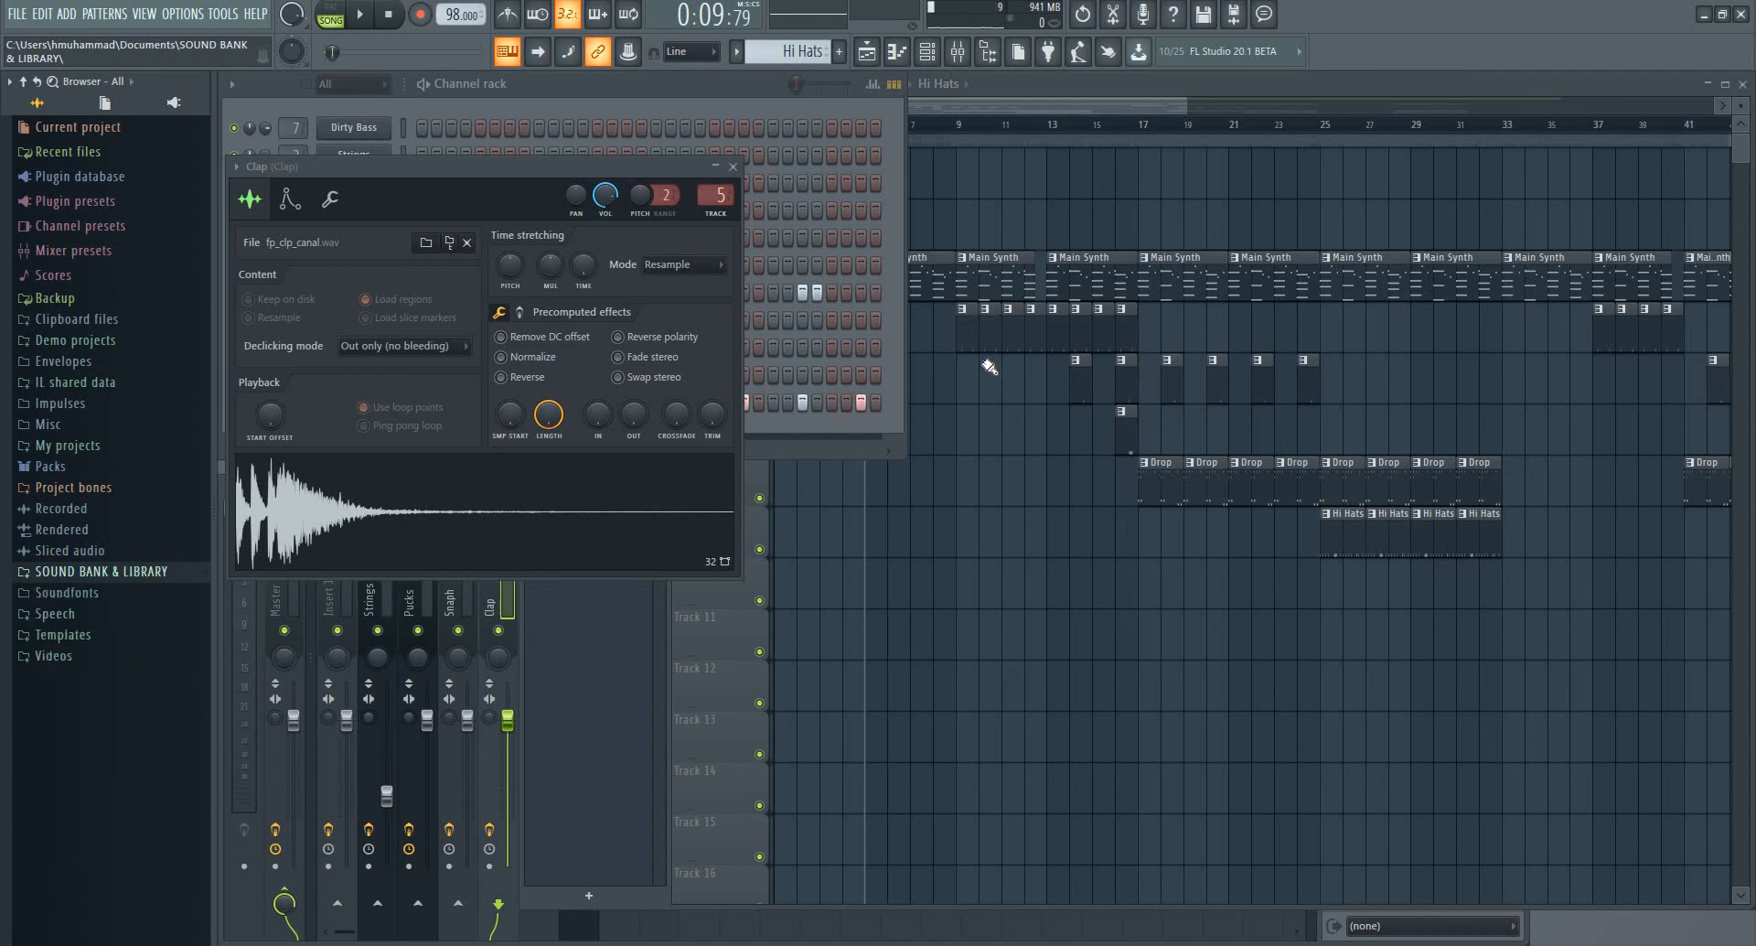
left_click(1180, 91)
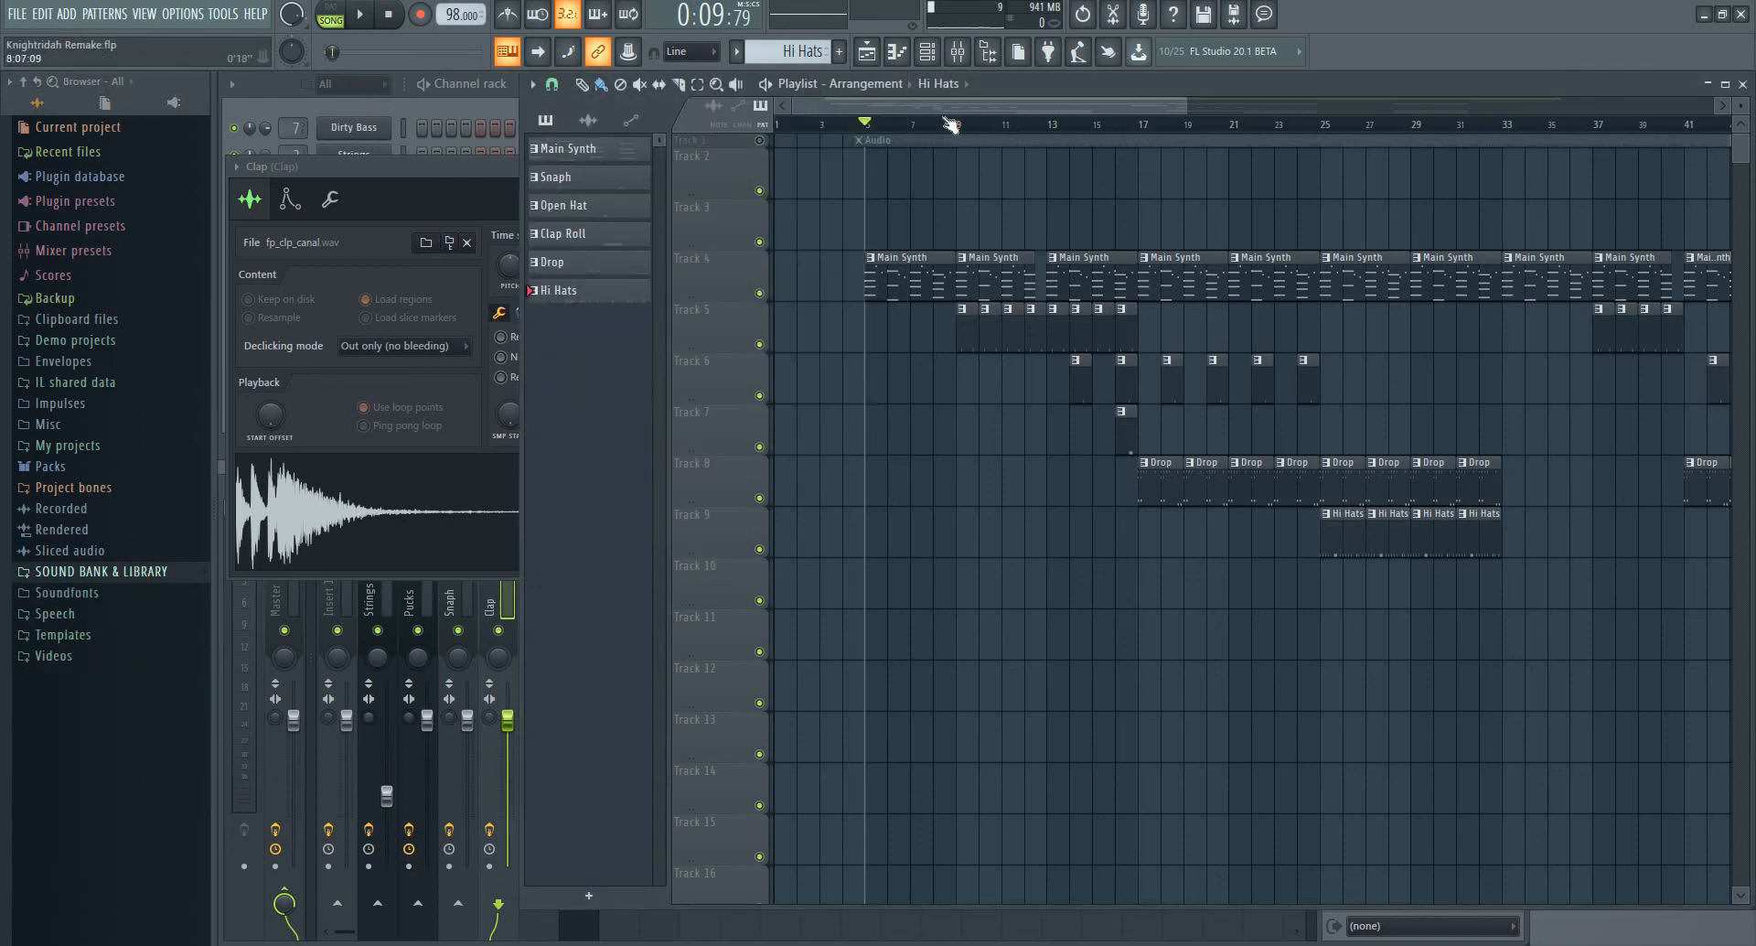